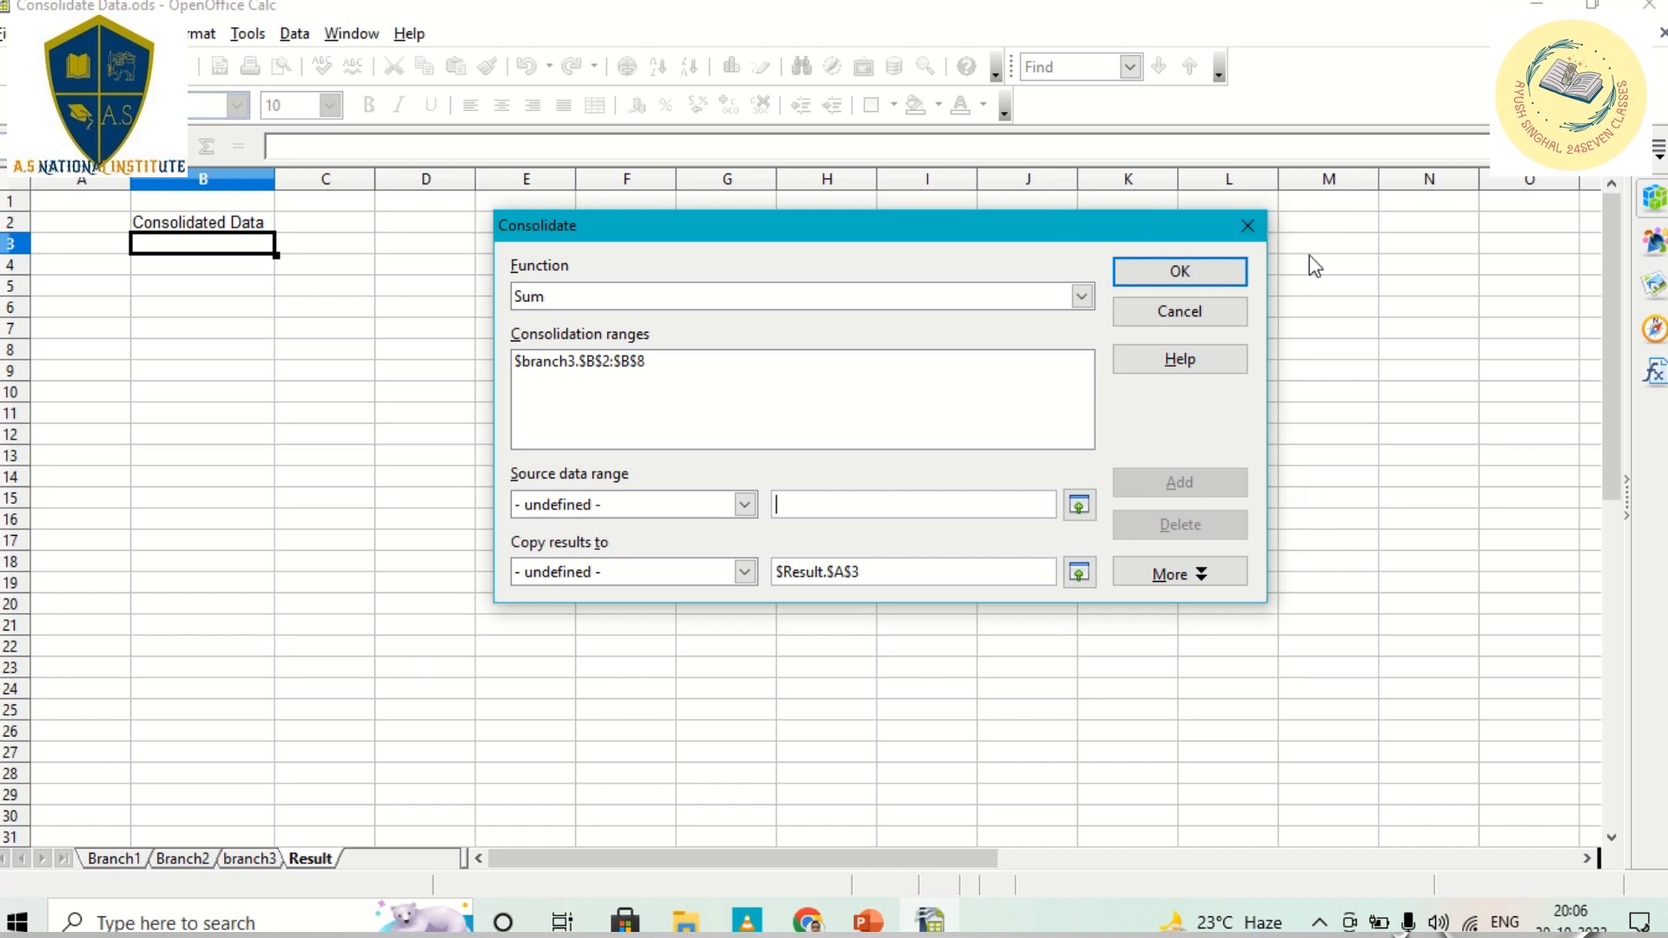
Choose Sum as the consolidation function and remove the existing $branch3.$B$2:$B$8 entry from the consolidation ranges
left_click(624, 294)
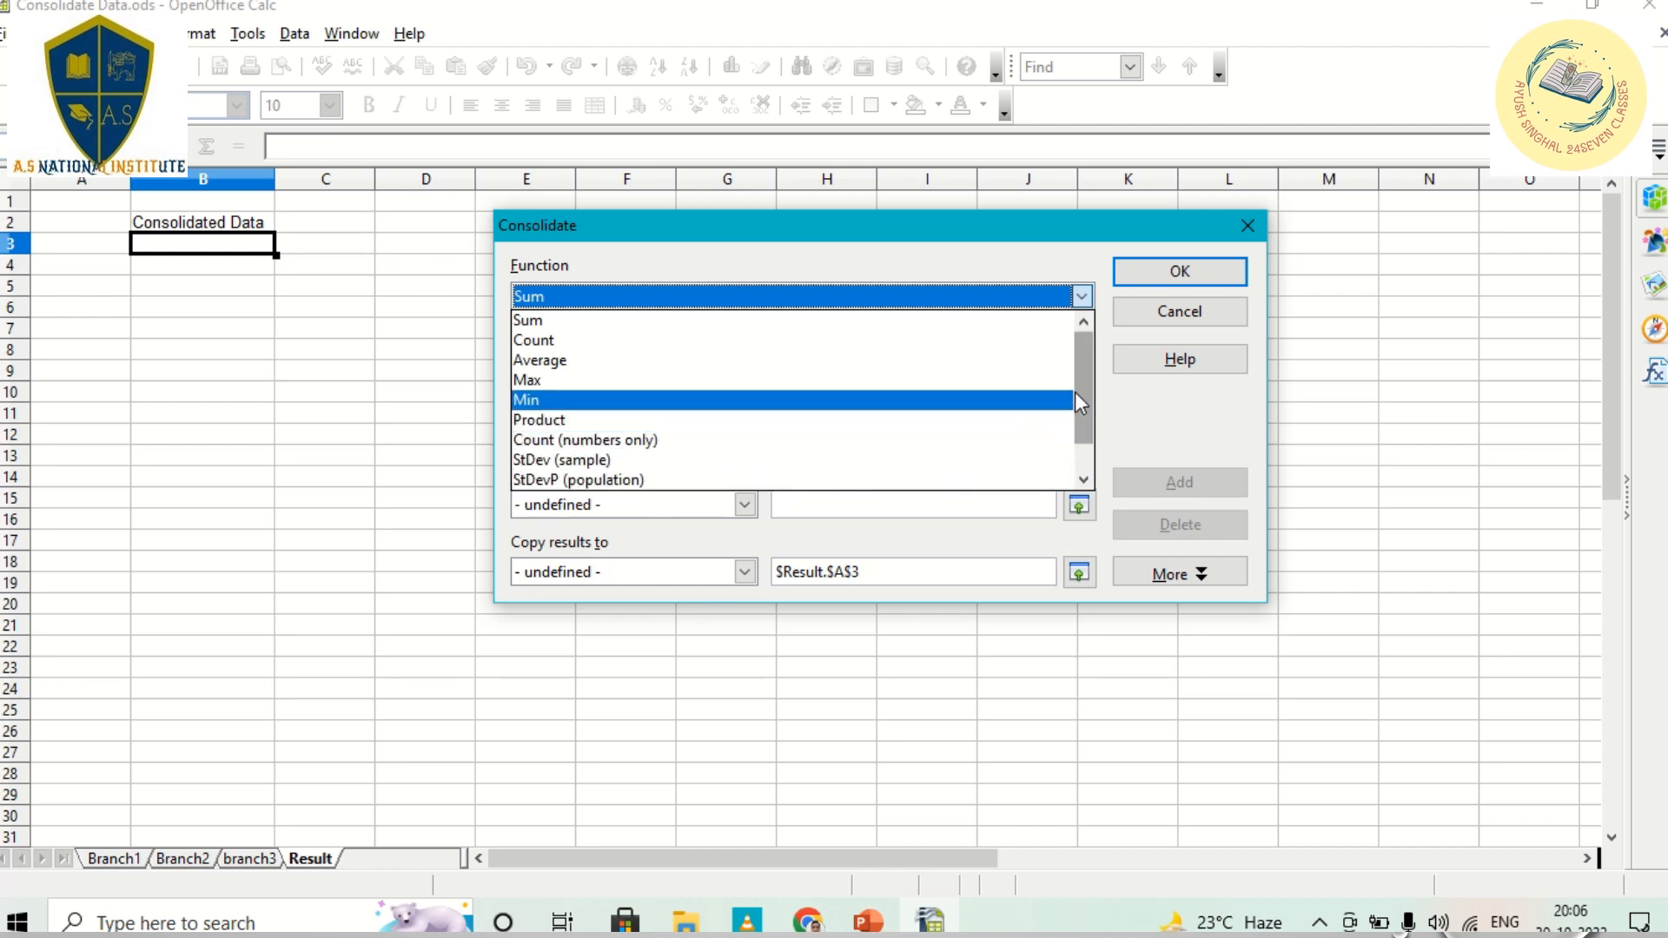
mouse_move(1077, 395)
left_mouse_down()
mouse_move(1083, 432)
mouse_move(1081, 369)
left_mouse_up()
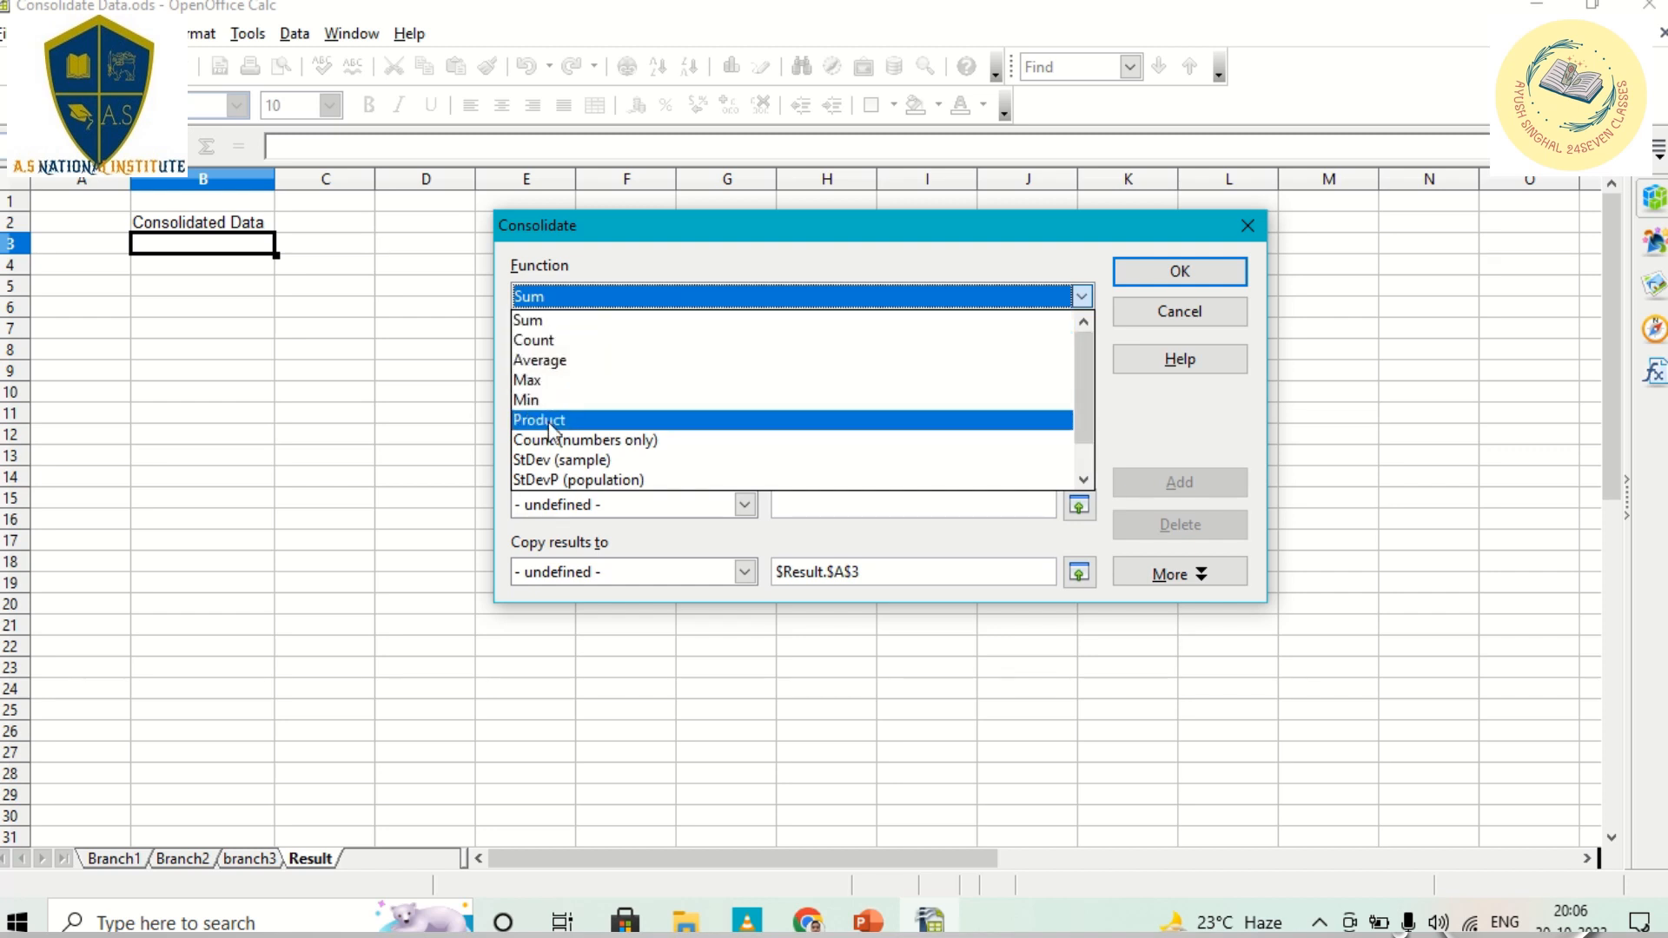
left_click(539, 315)
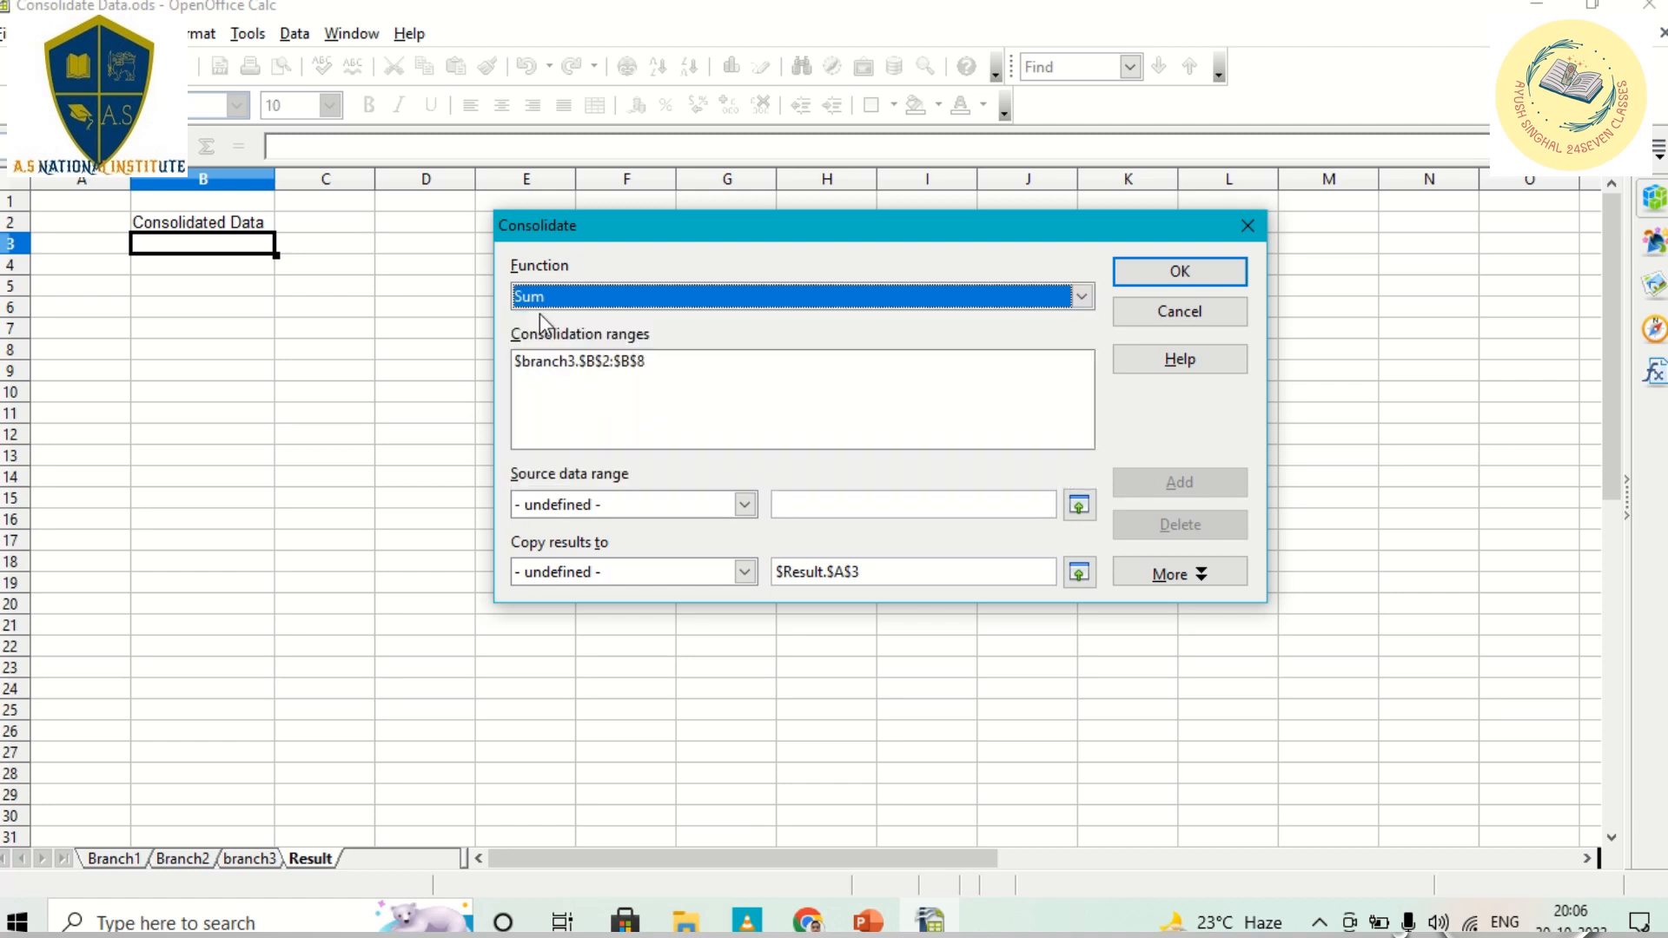
left_click(665, 370)
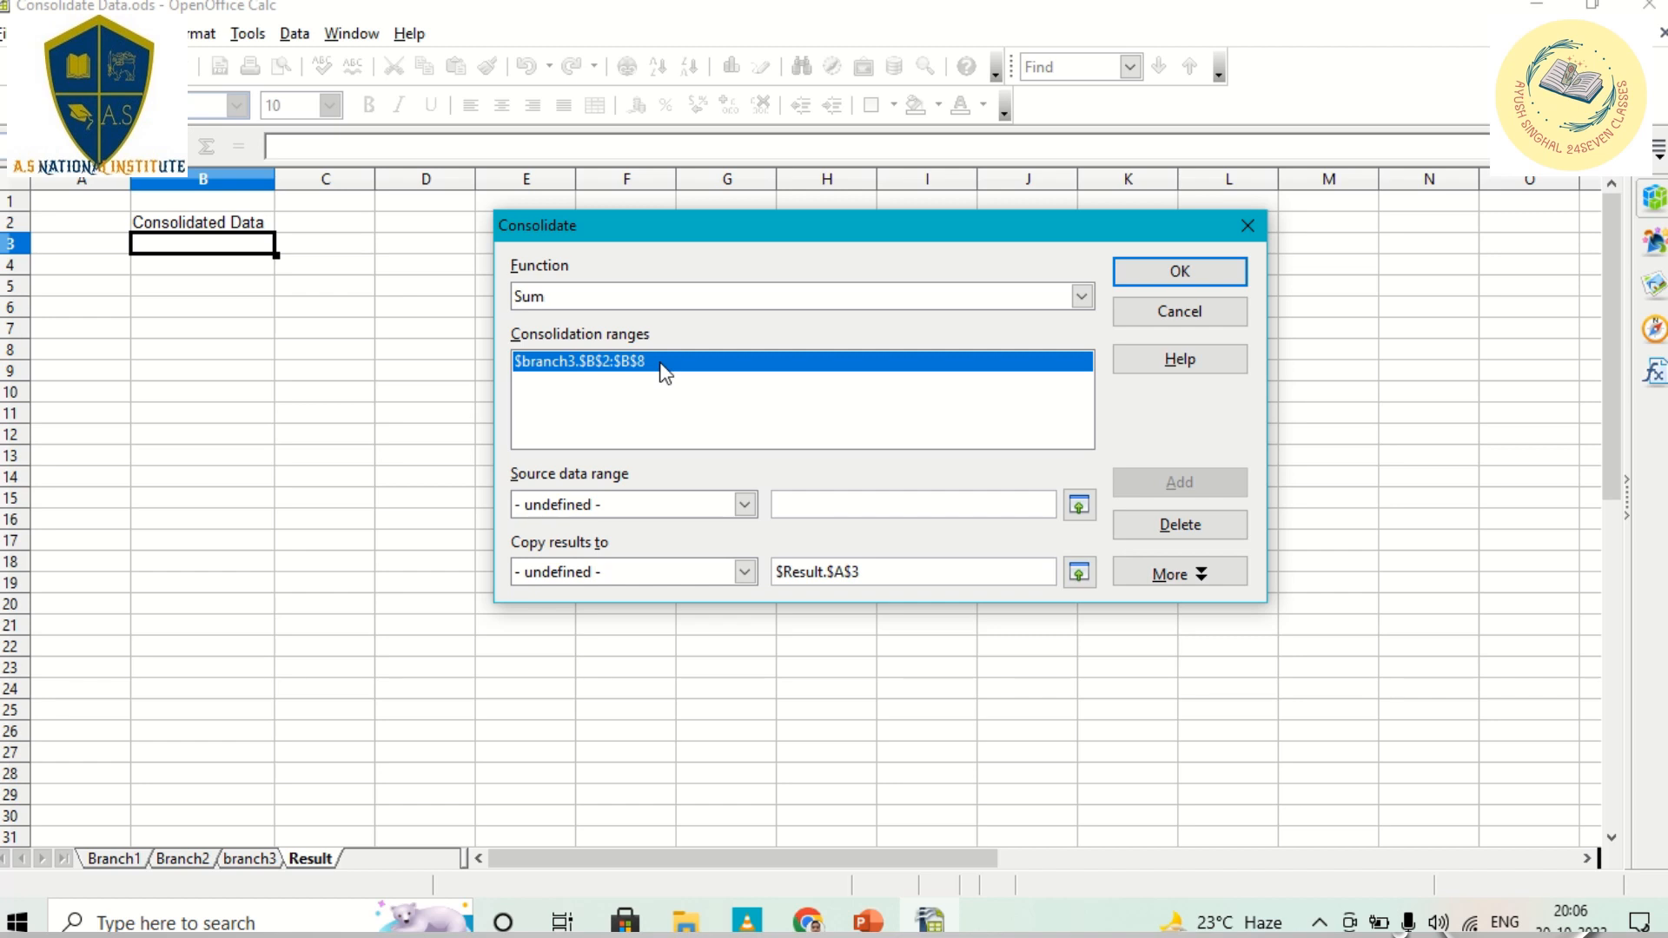
left_click(1179, 526)
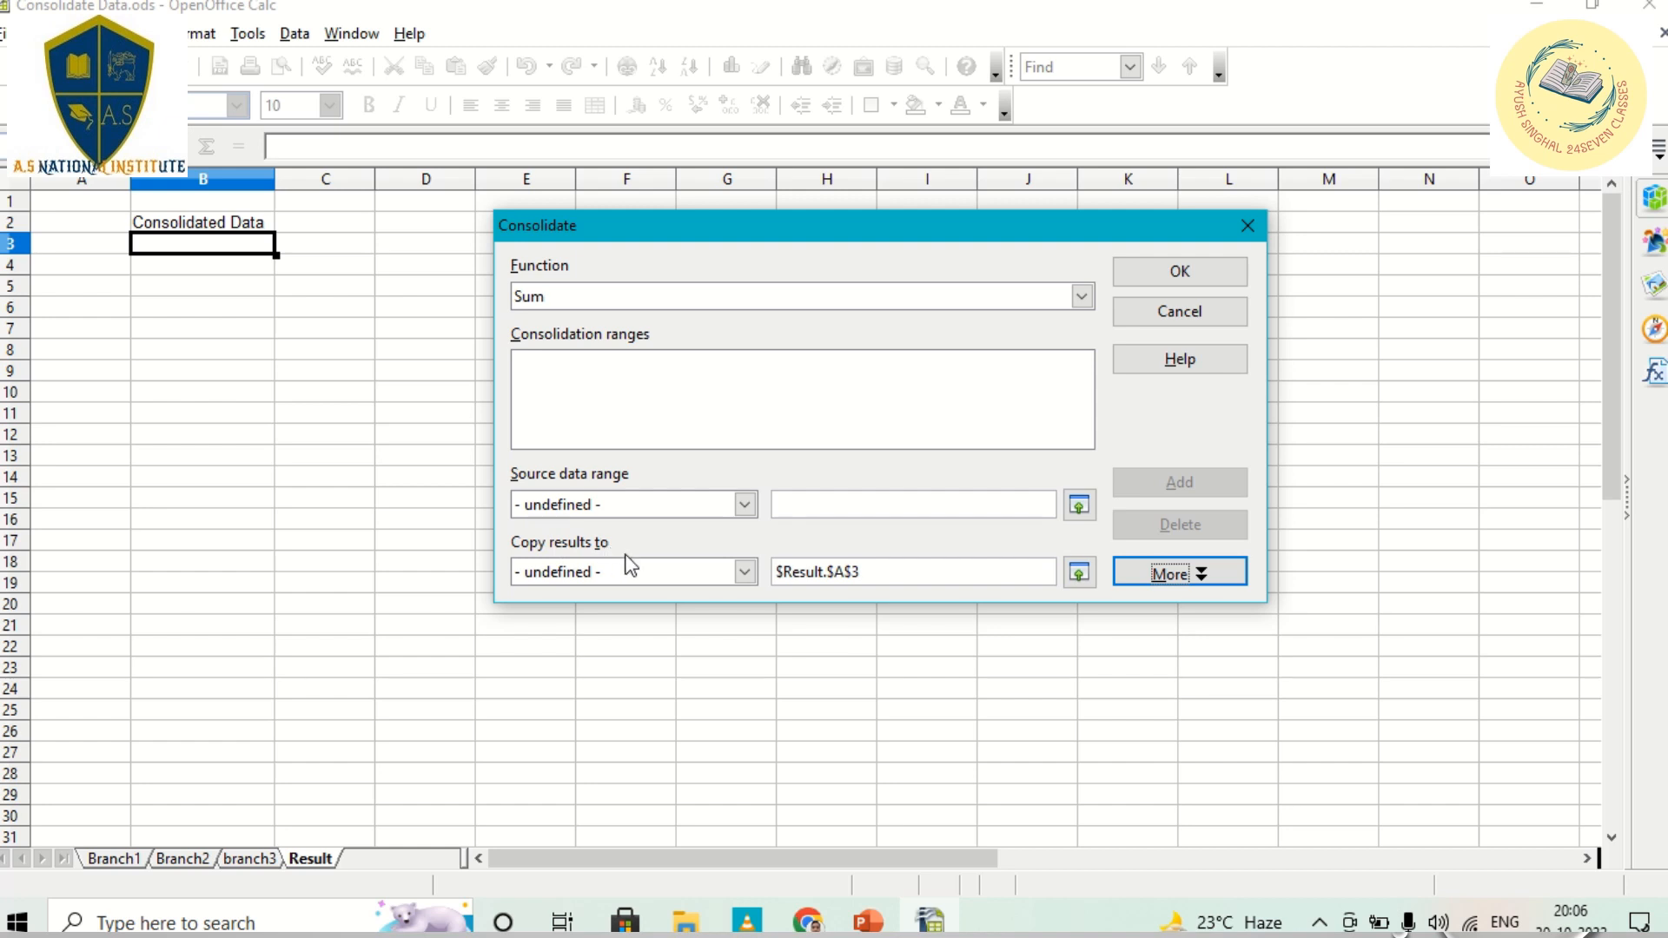
Replace the destination for the consolidated results with cell $Result.$B$3
left_click(892, 571)
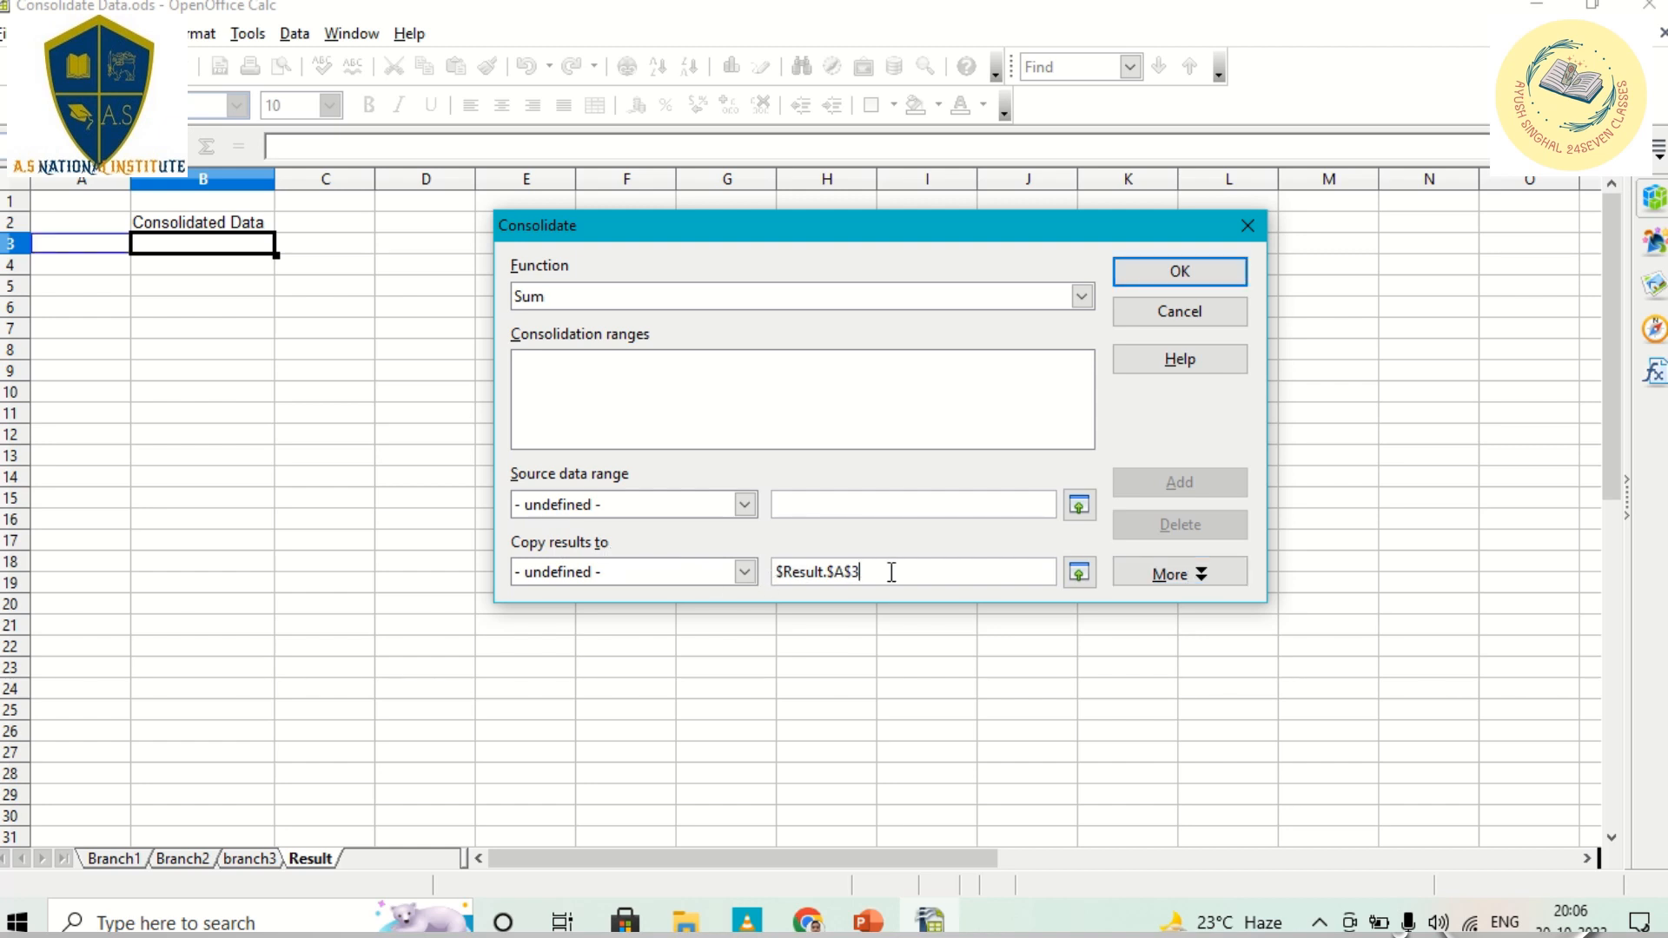
key("BackSpace")
key("BackSpace")
key("BackSpace")
key("BackSpace")
key("BackSpace")
key("BackSpace")
key("BackSpace")
key("BackSpace")
key("BackSpace")
key("BackSpace")
key("BackSpace")
key("BackSpace")
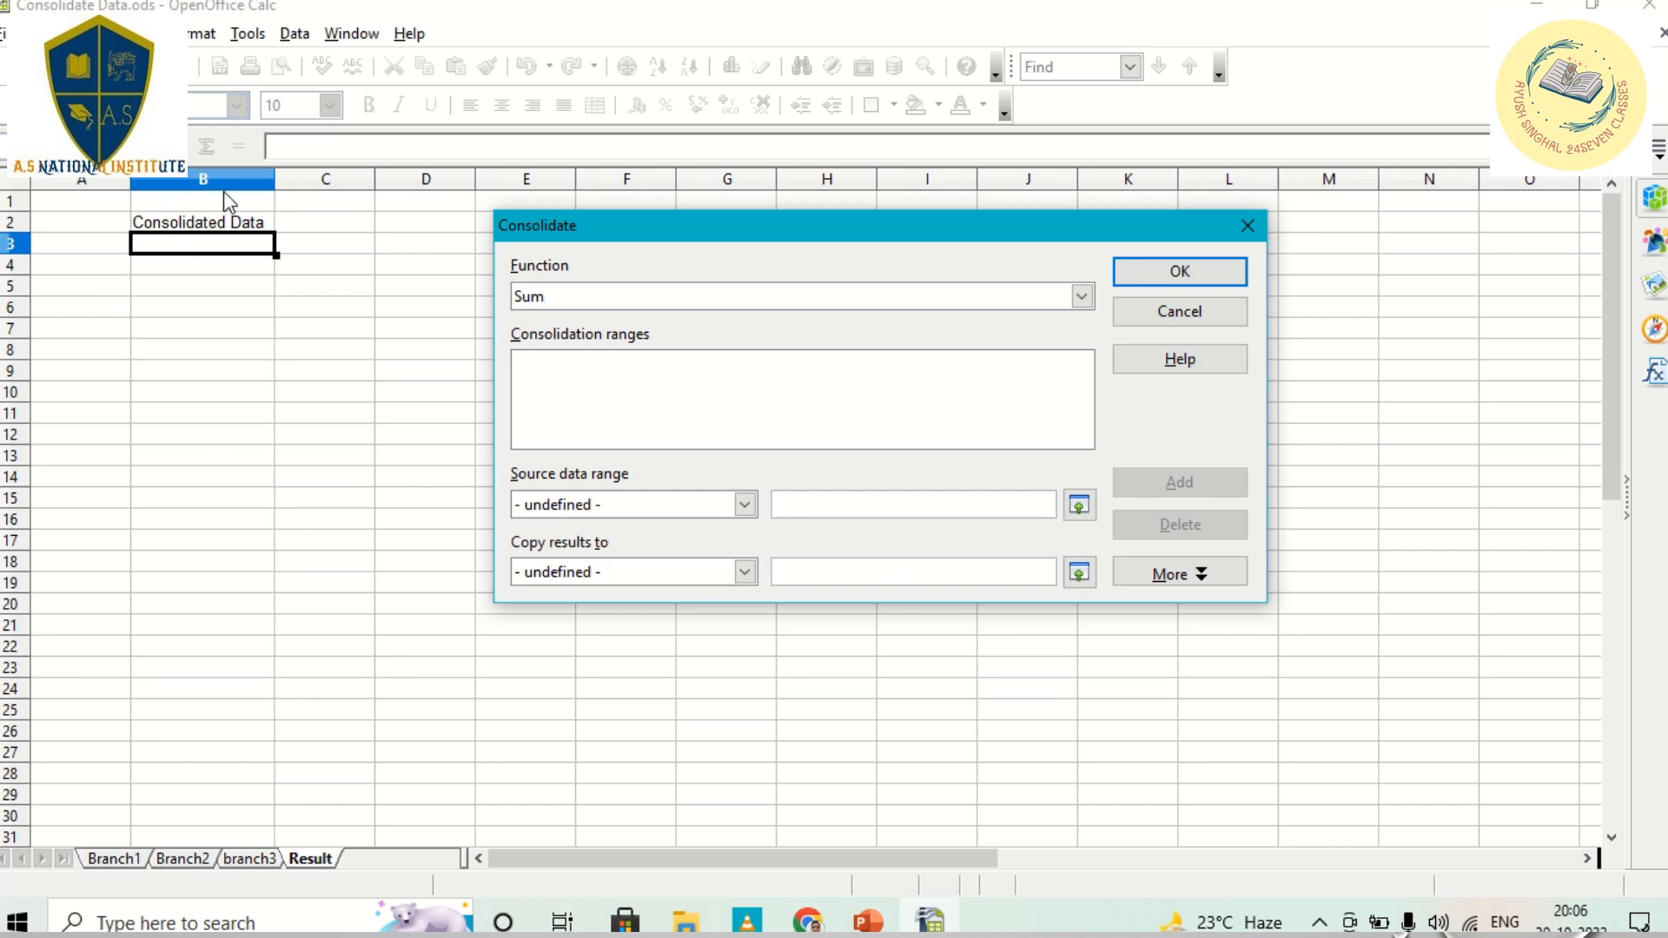
left_click(191, 252)
Add the Branch1 expenses $Branch1.$B$2:$B$8 to the consolidation ranges
left_click(800, 508)
left_click(117, 859)
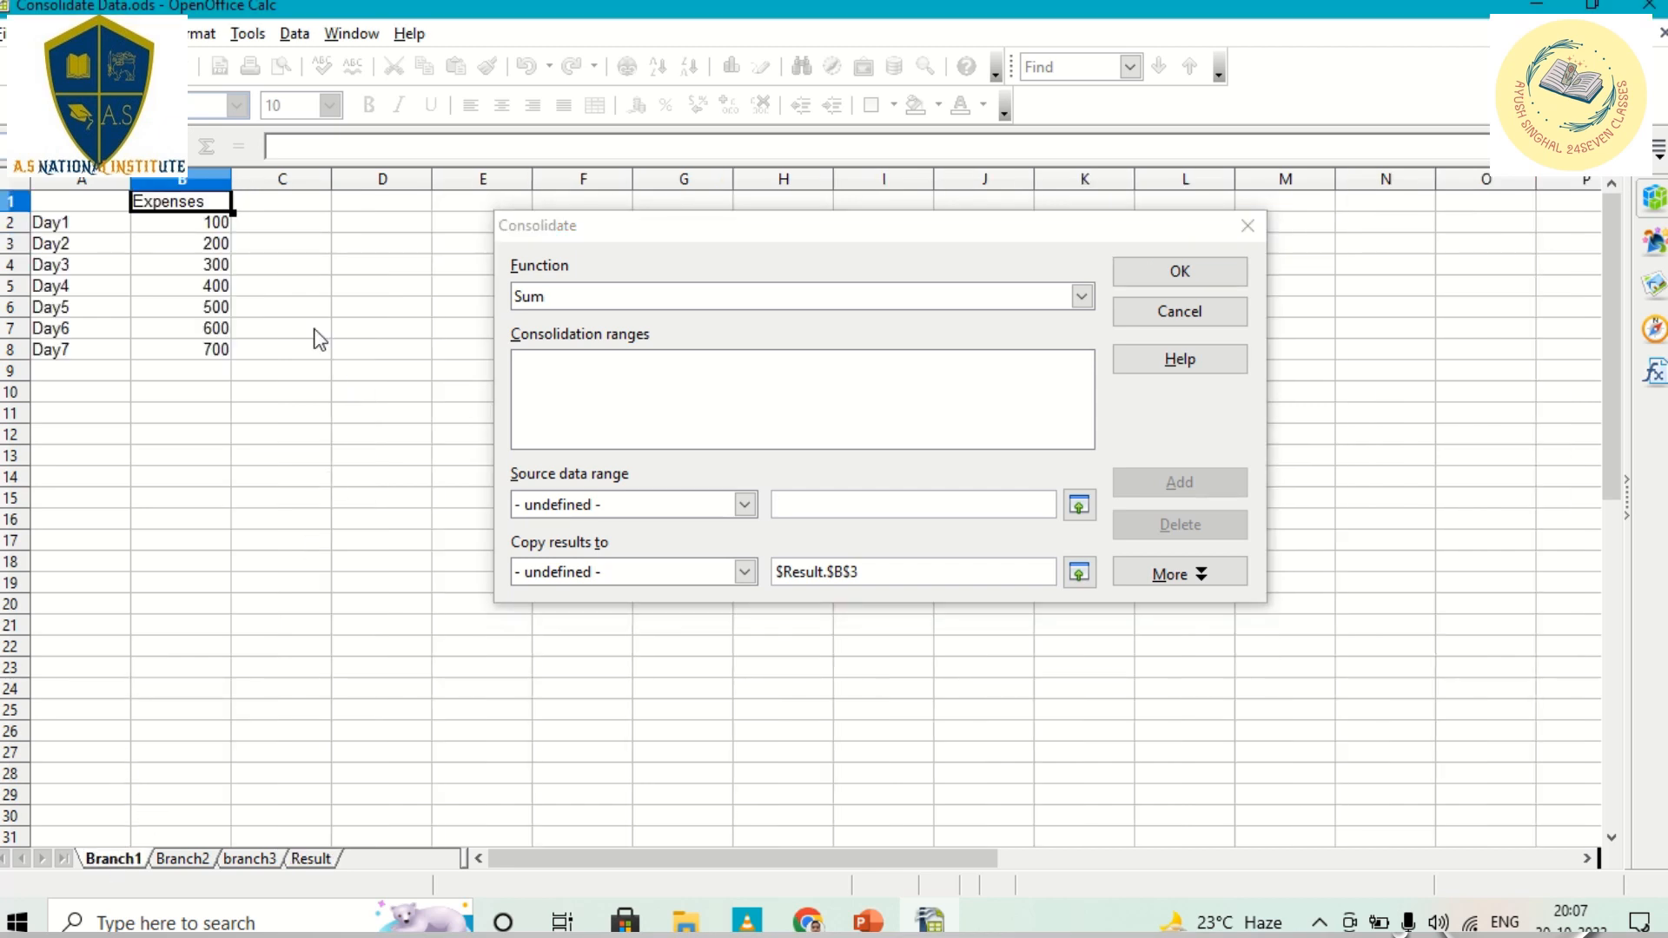
left_click(327, 222)
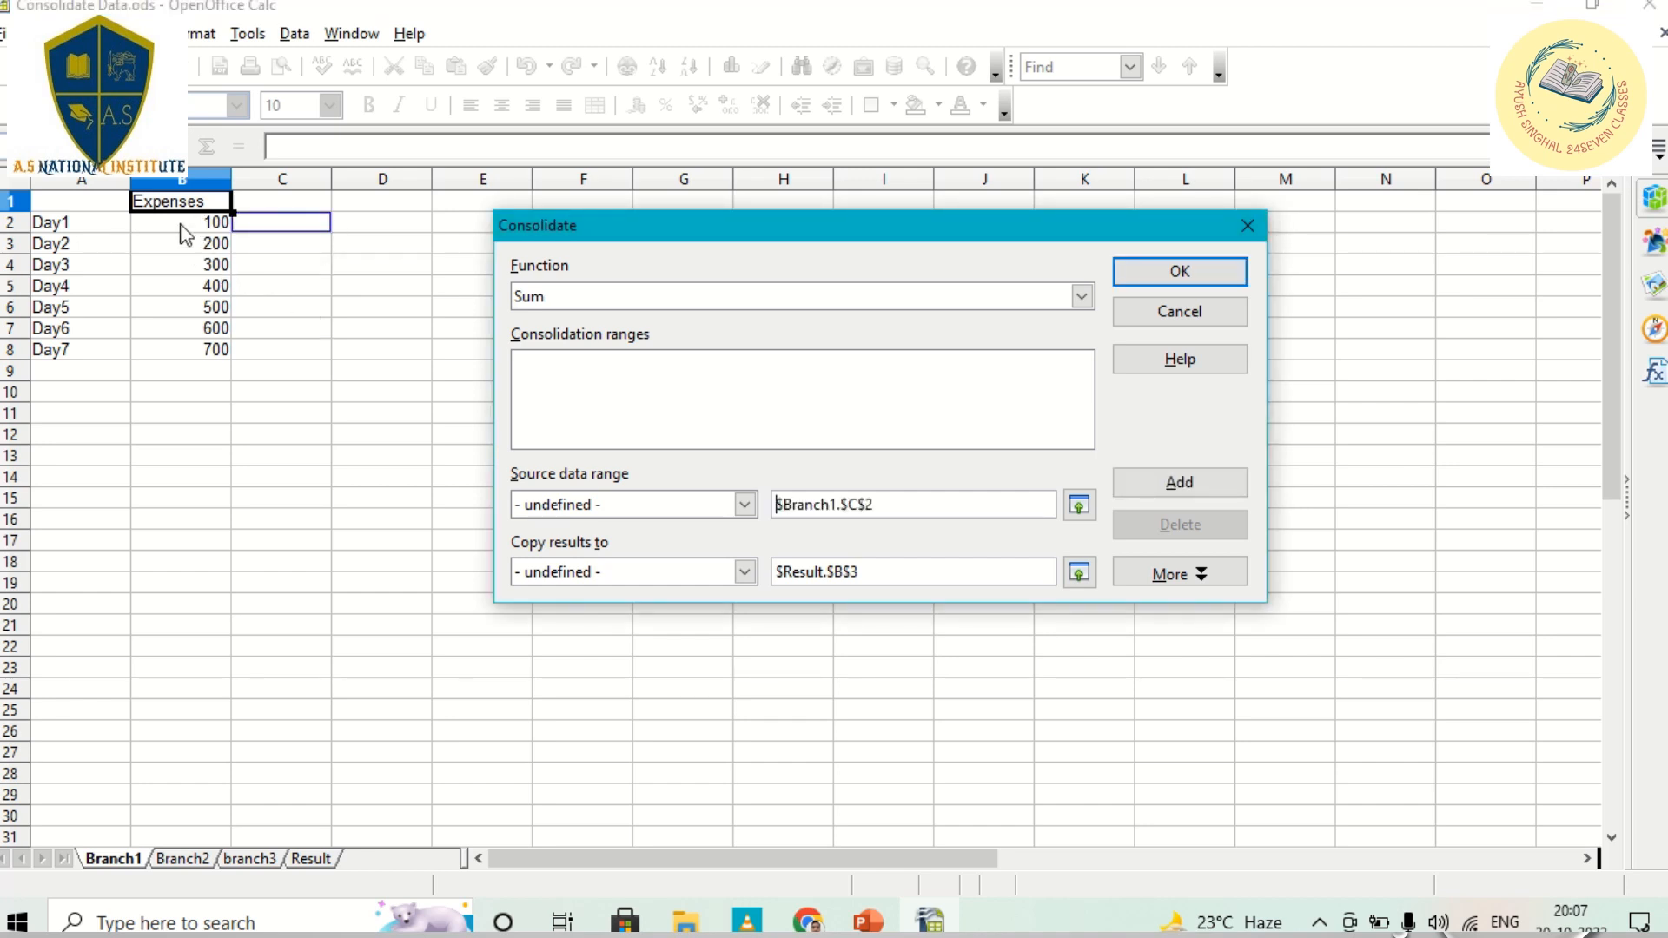
left_click_drag(170, 222, 182, 300)
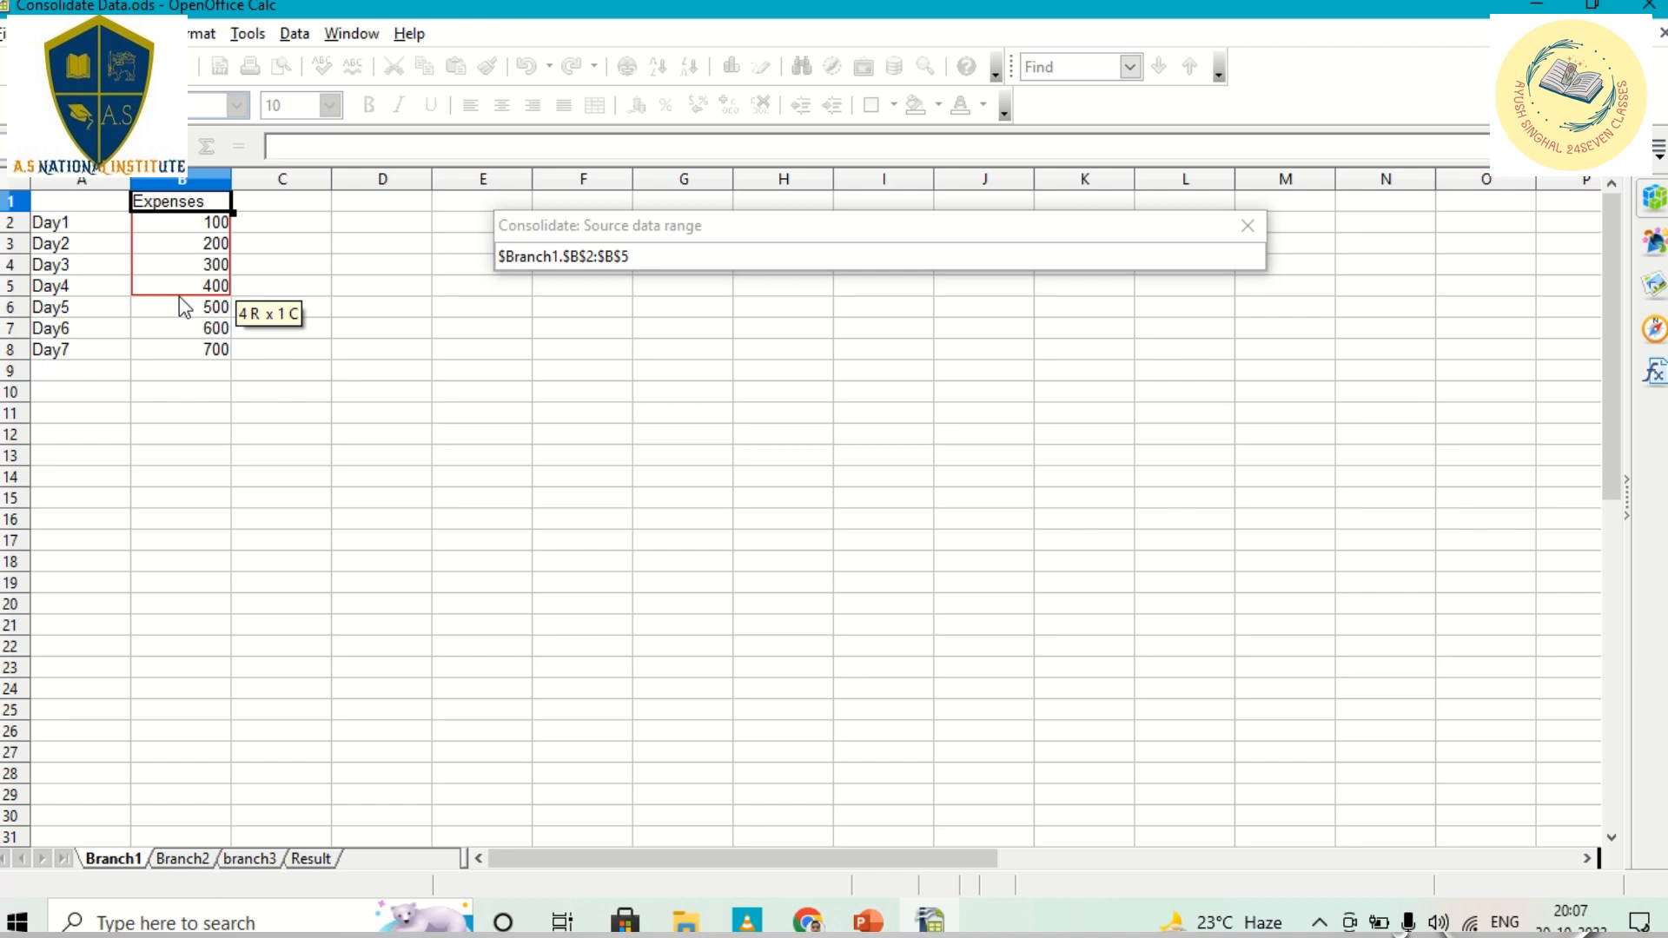
left_click_drag(179, 298, 187, 353)
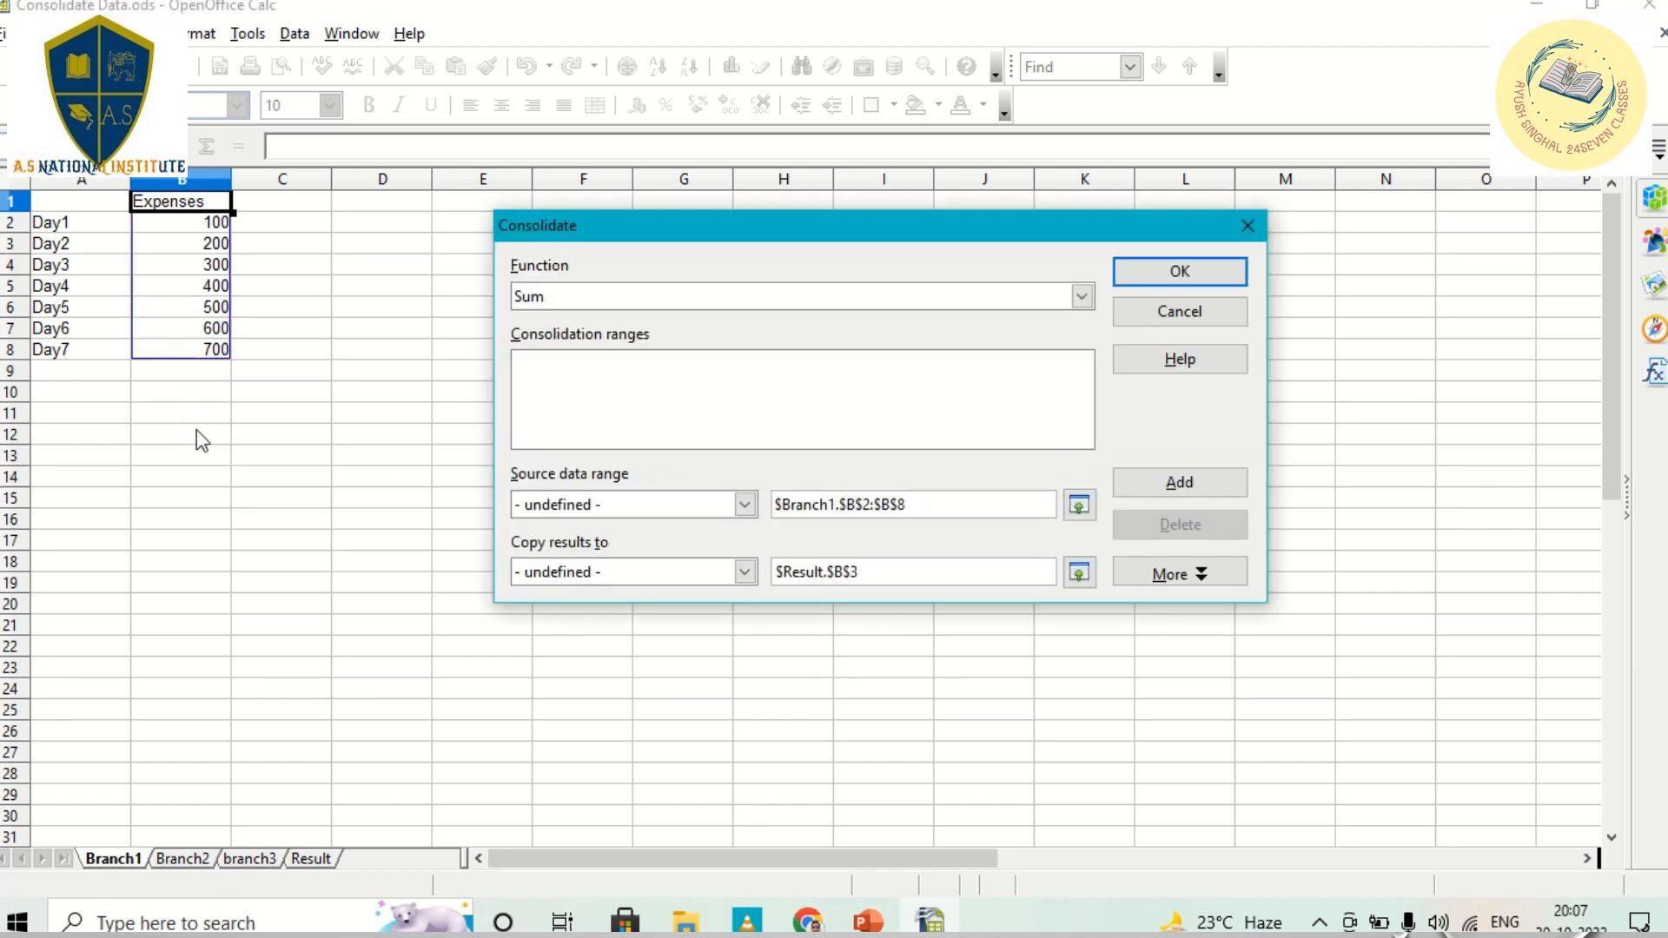
left_click(944, 502)
left_click(1154, 492)
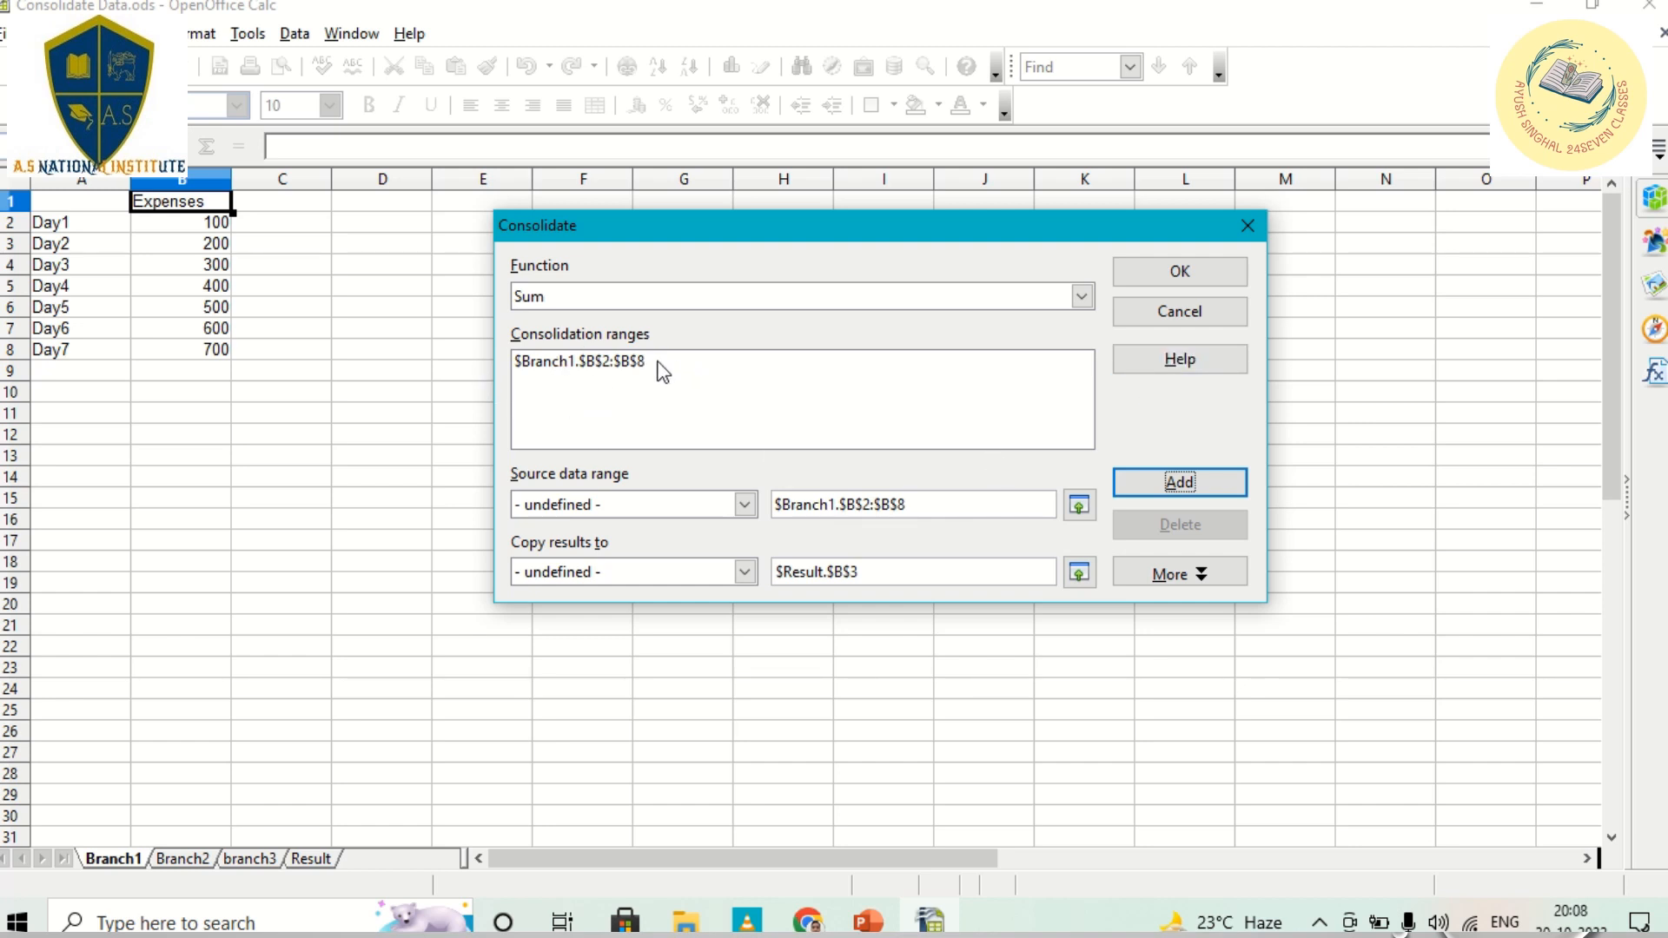
Clear the source data range and add the Branch2 expenses $Branch2.$B$2:$B$8 to the consolidation ranges
left_click(951, 504)
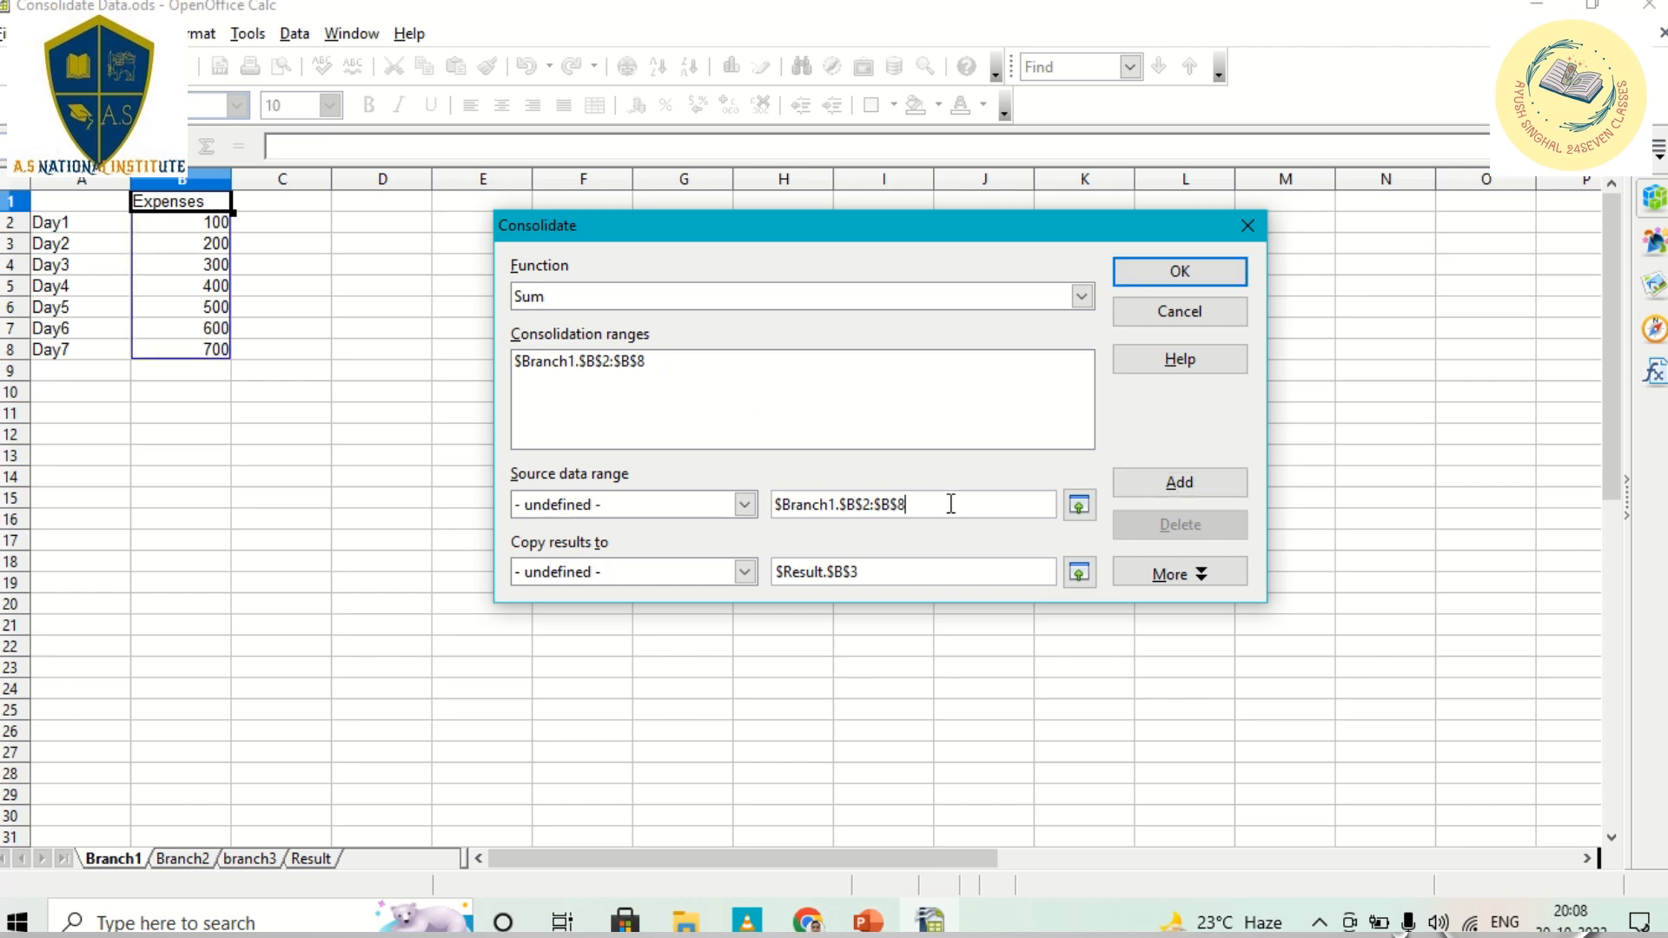
key("BackSpace")
key("BackSpace")
key("BackSpace")
key("BackSpace")
key("BackSpace")
key("BackSpace")
key("BackSpace")
key("BackSpace")
key("BackSpace")
key("BackSpace")
key("BackSpace")
key("BackSpace")
key("BackSpace")
key("BackSpace")
key("BackSpace")
key("BackSpace")
key("BackSpace")
key("BackSpace")
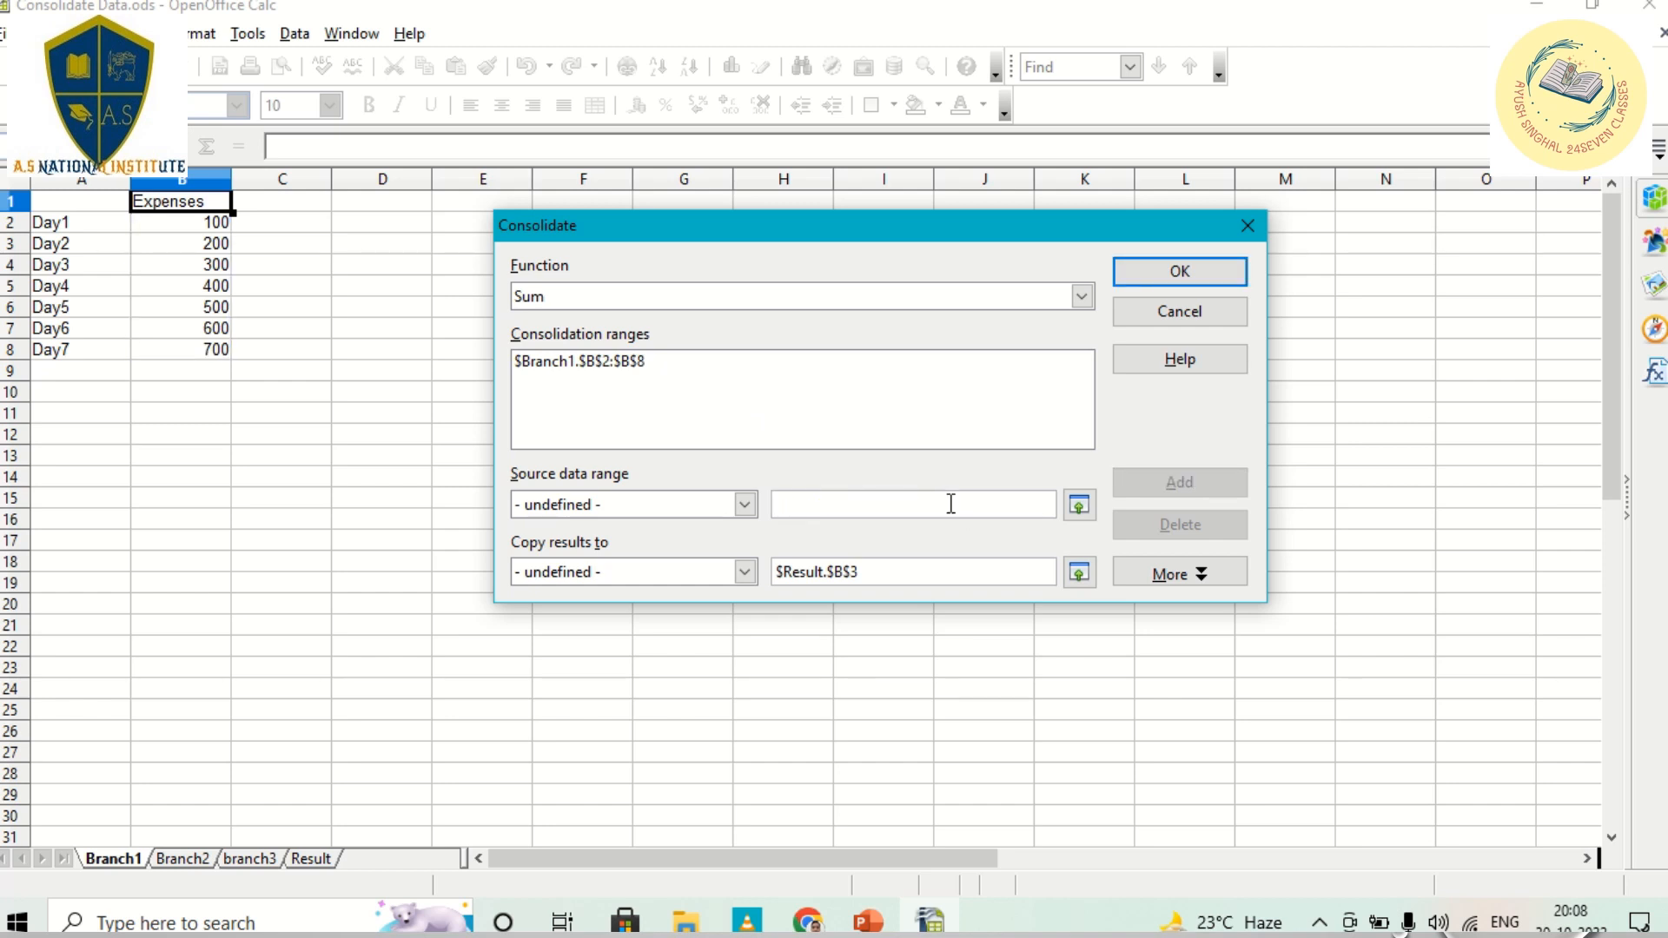
left_click(183, 859)
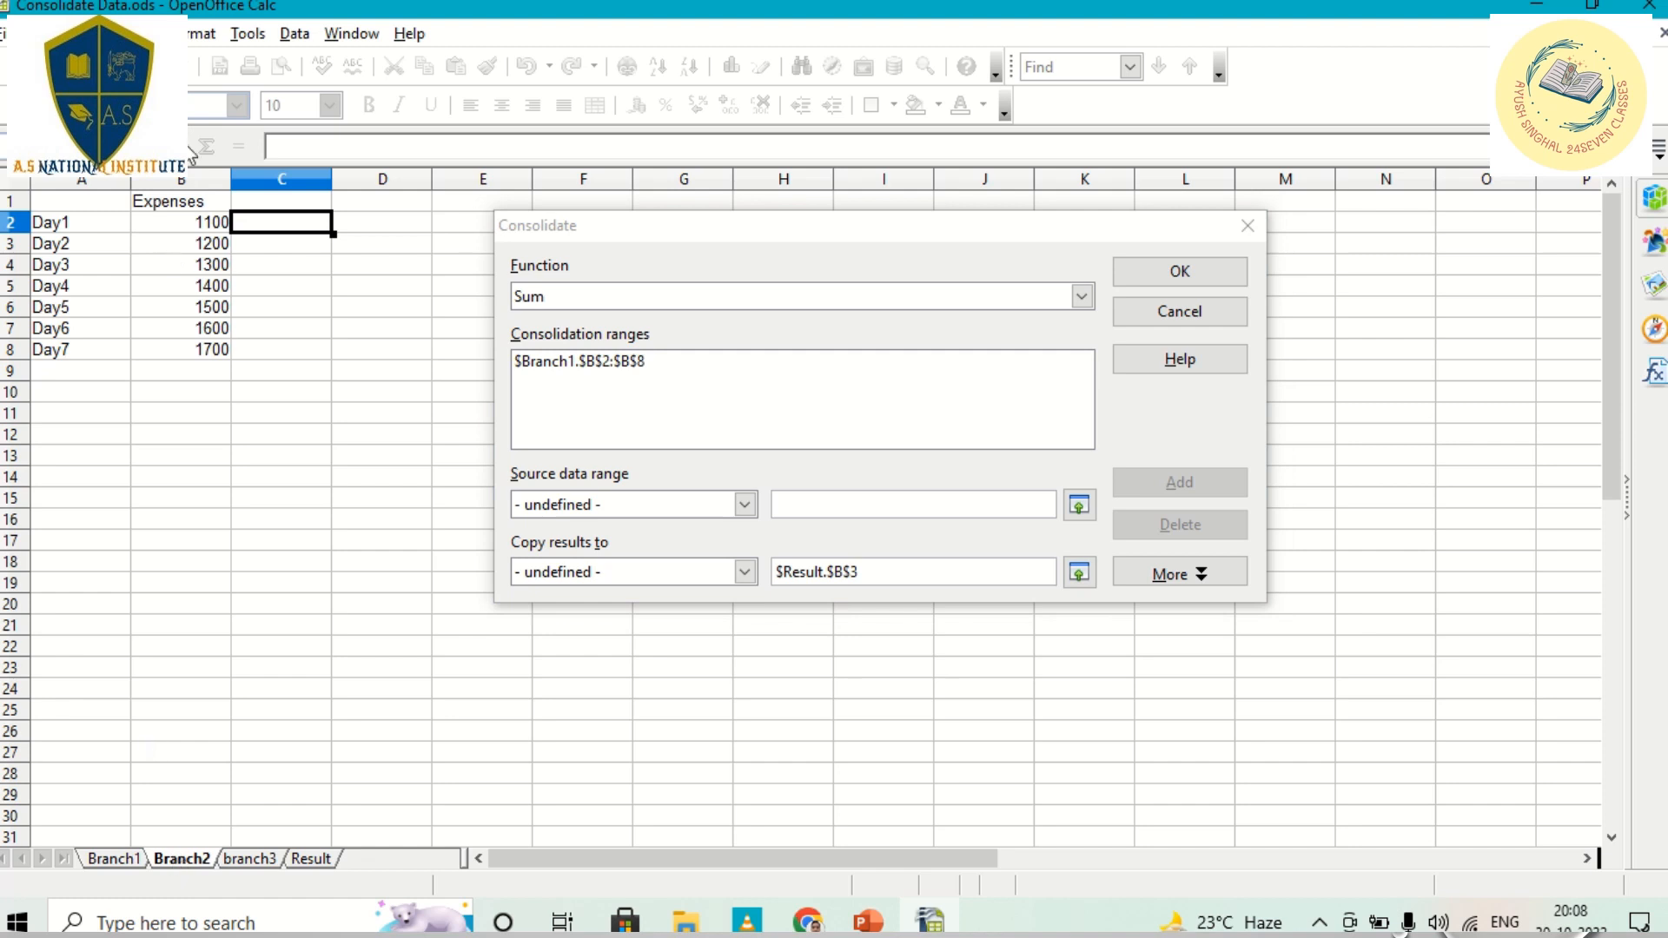
left_click_drag(181, 224, 194, 354)
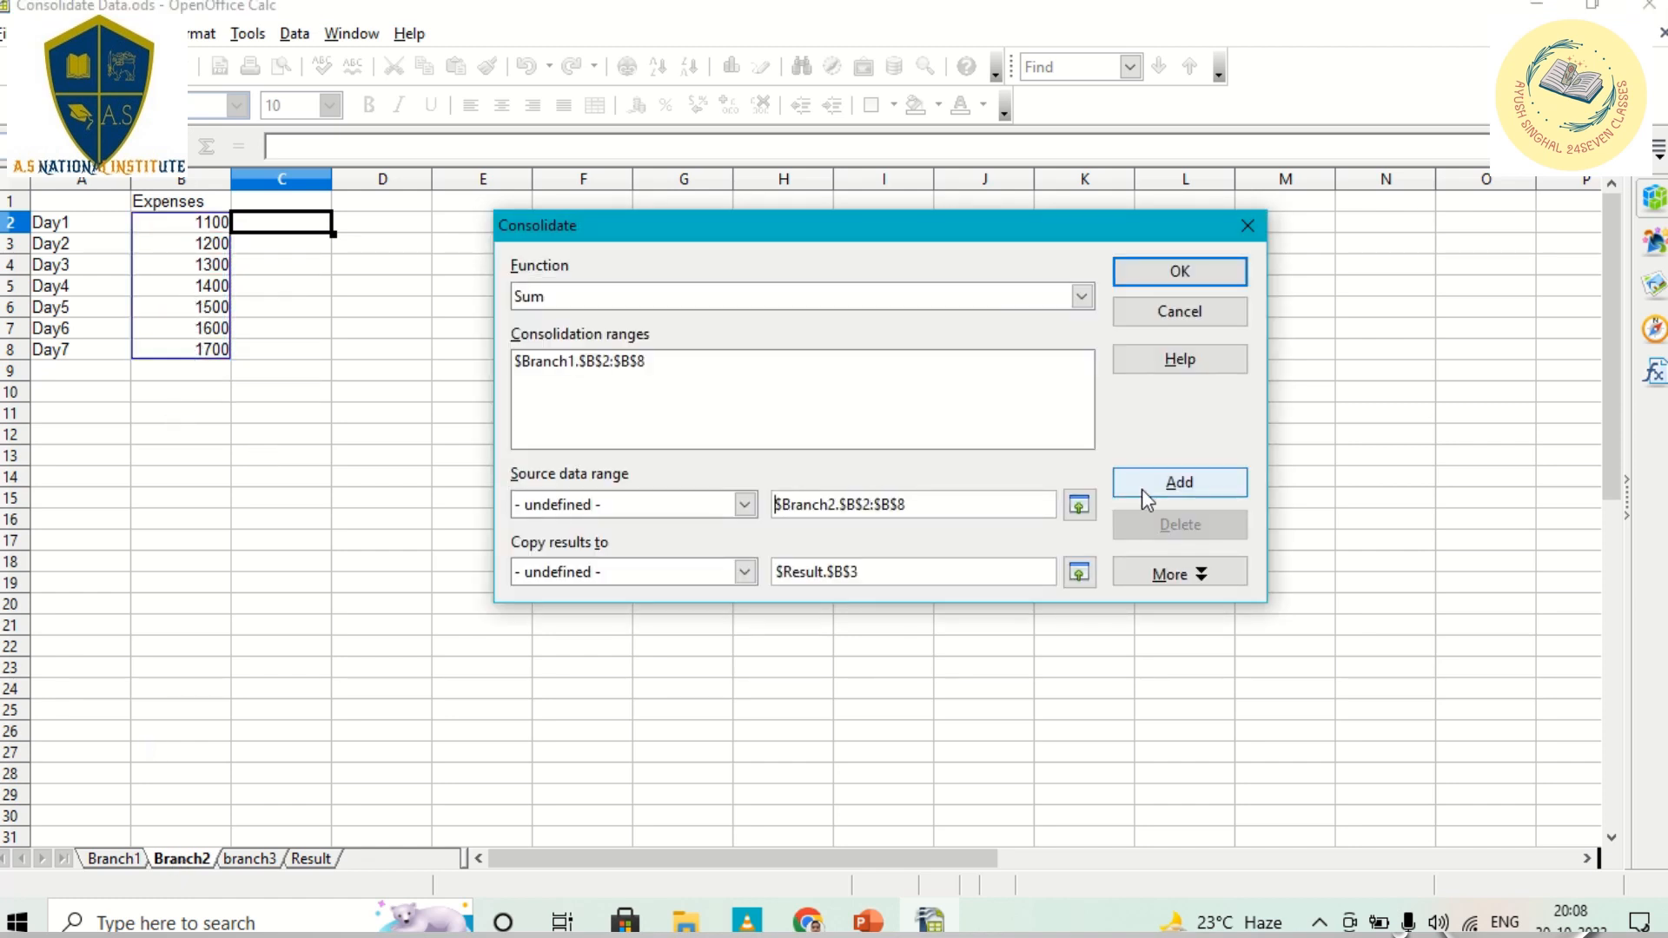
left_click(1147, 484)
Clear the source data range and add the branch3 expenses $branch3.$B$2:$B$8 to the consolidation ranges
left_click(940, 495)
key("BackSpace")
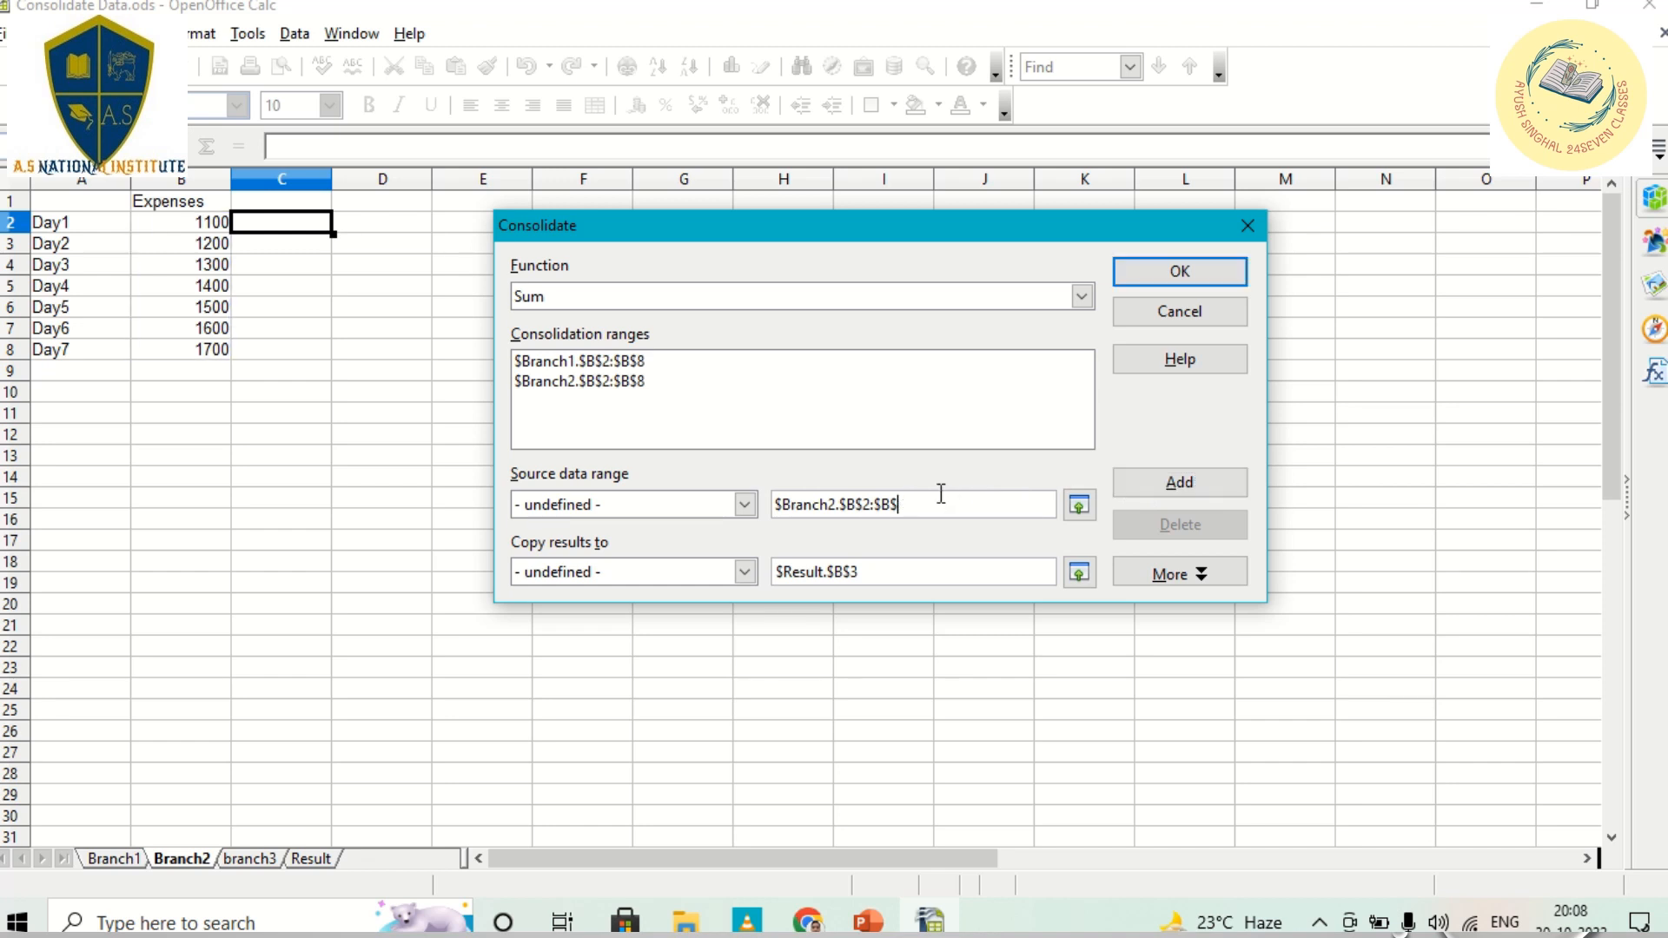
key("BackSpace")
key("BackSpace")
key("BackSpace")
key("BackSpace")
key("BackSpace")
key("BackSpace")
key("BackSpace")
key("BackSpace")
key("BackSpace")
key("BackSpace")
key("BackSpace")
key("BackSpace")
key("BackSpace")
key("BackSpace")
key("BackSpace")
key("BackSpace")
key("BackSpace")
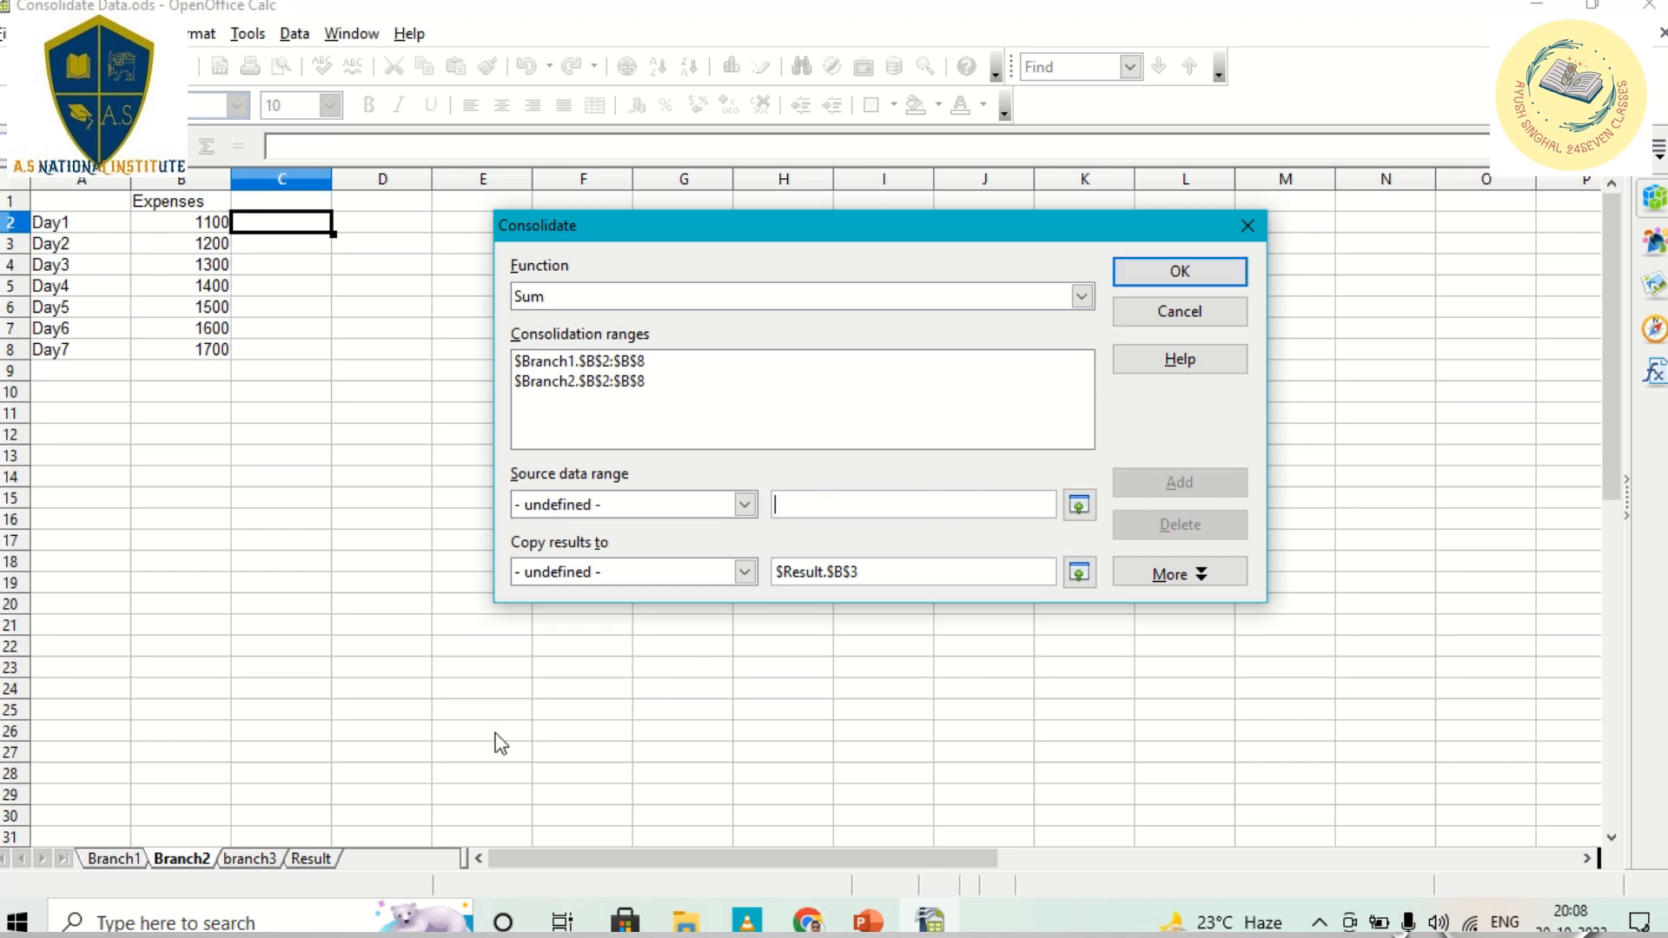
left_click(257, 858)
left_click_drag(176, 230, 204, 355)
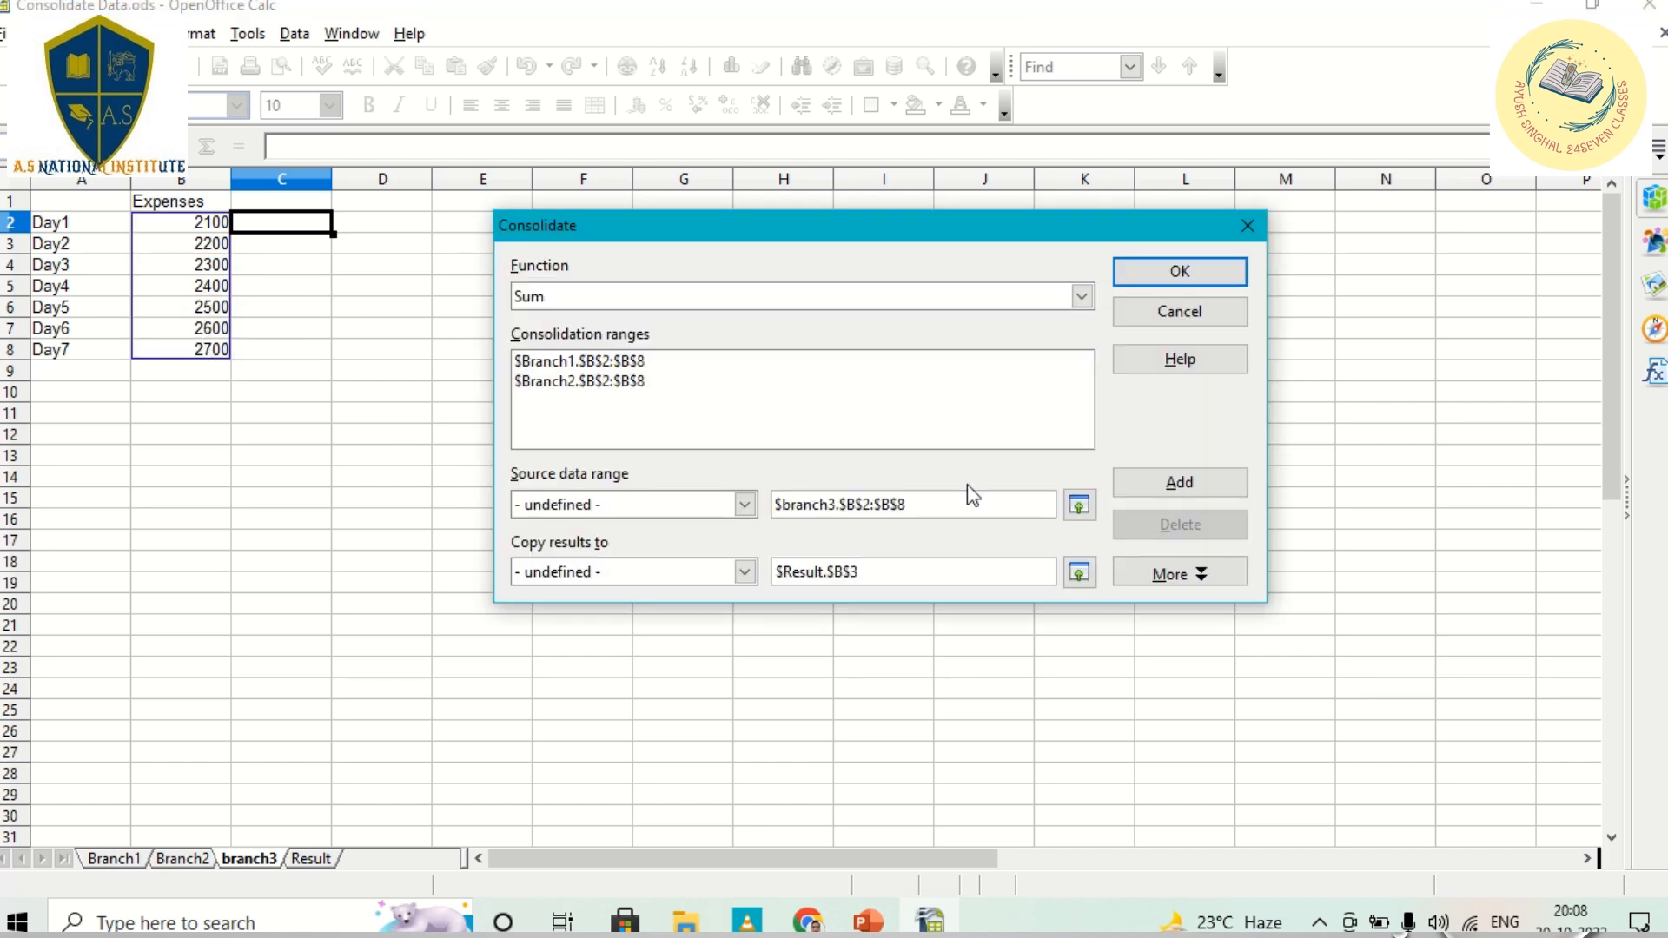
left_click(1147, 484)
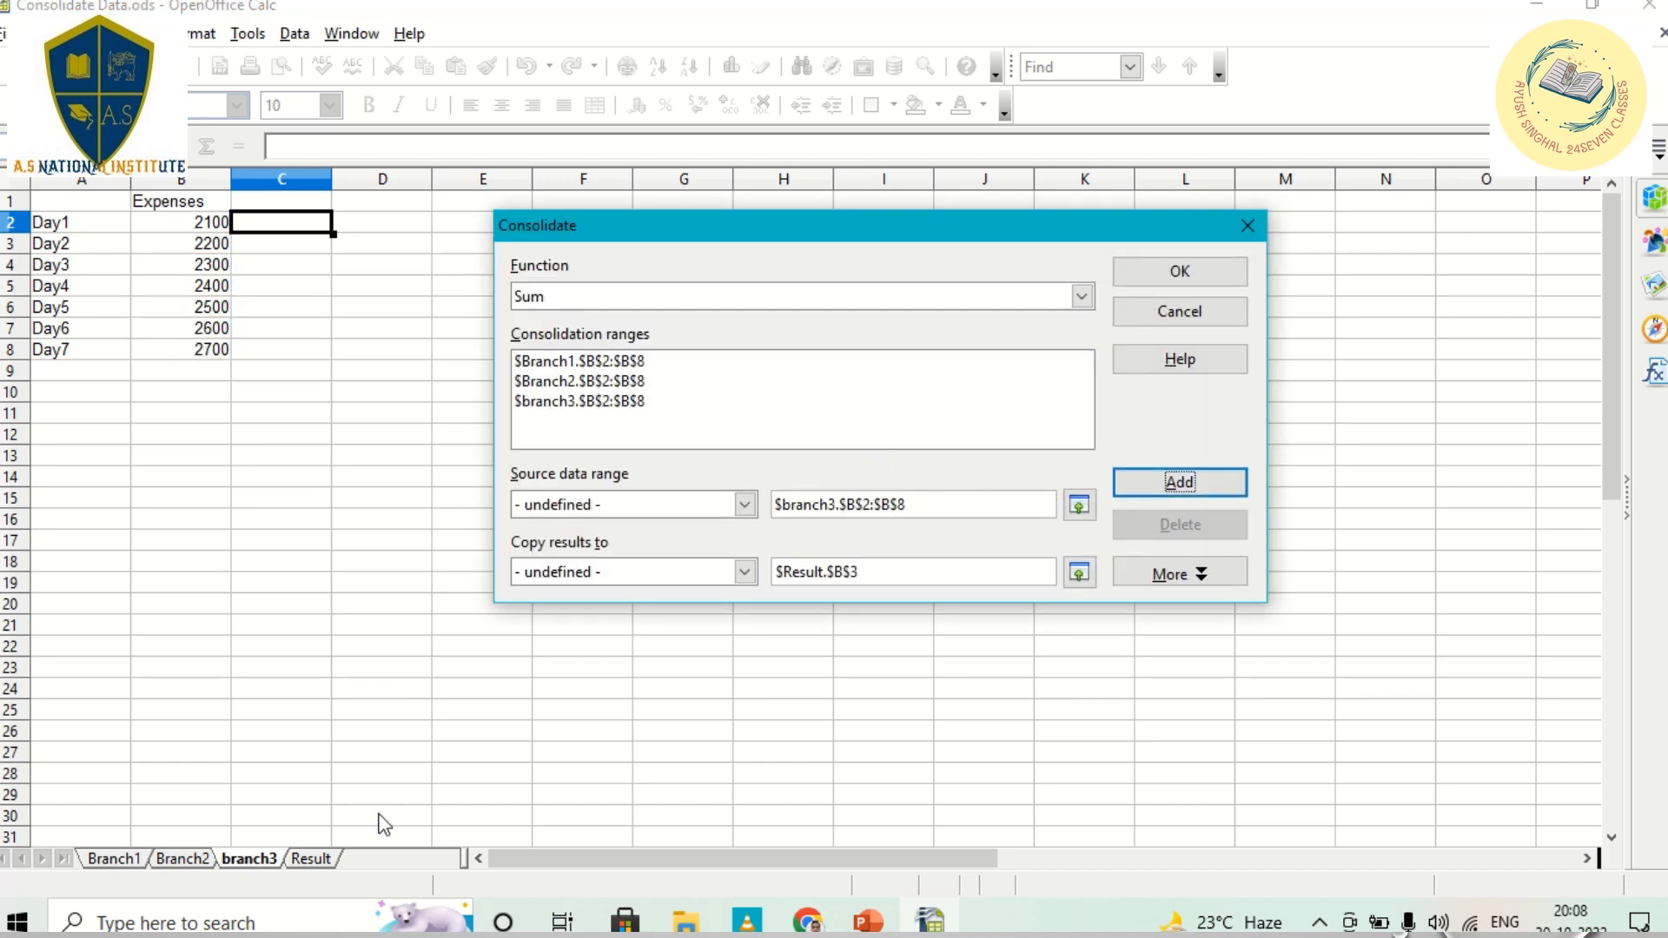
Run the consolidation with the Result sheet shown and save the spreadsheet
left_click(313, 859)
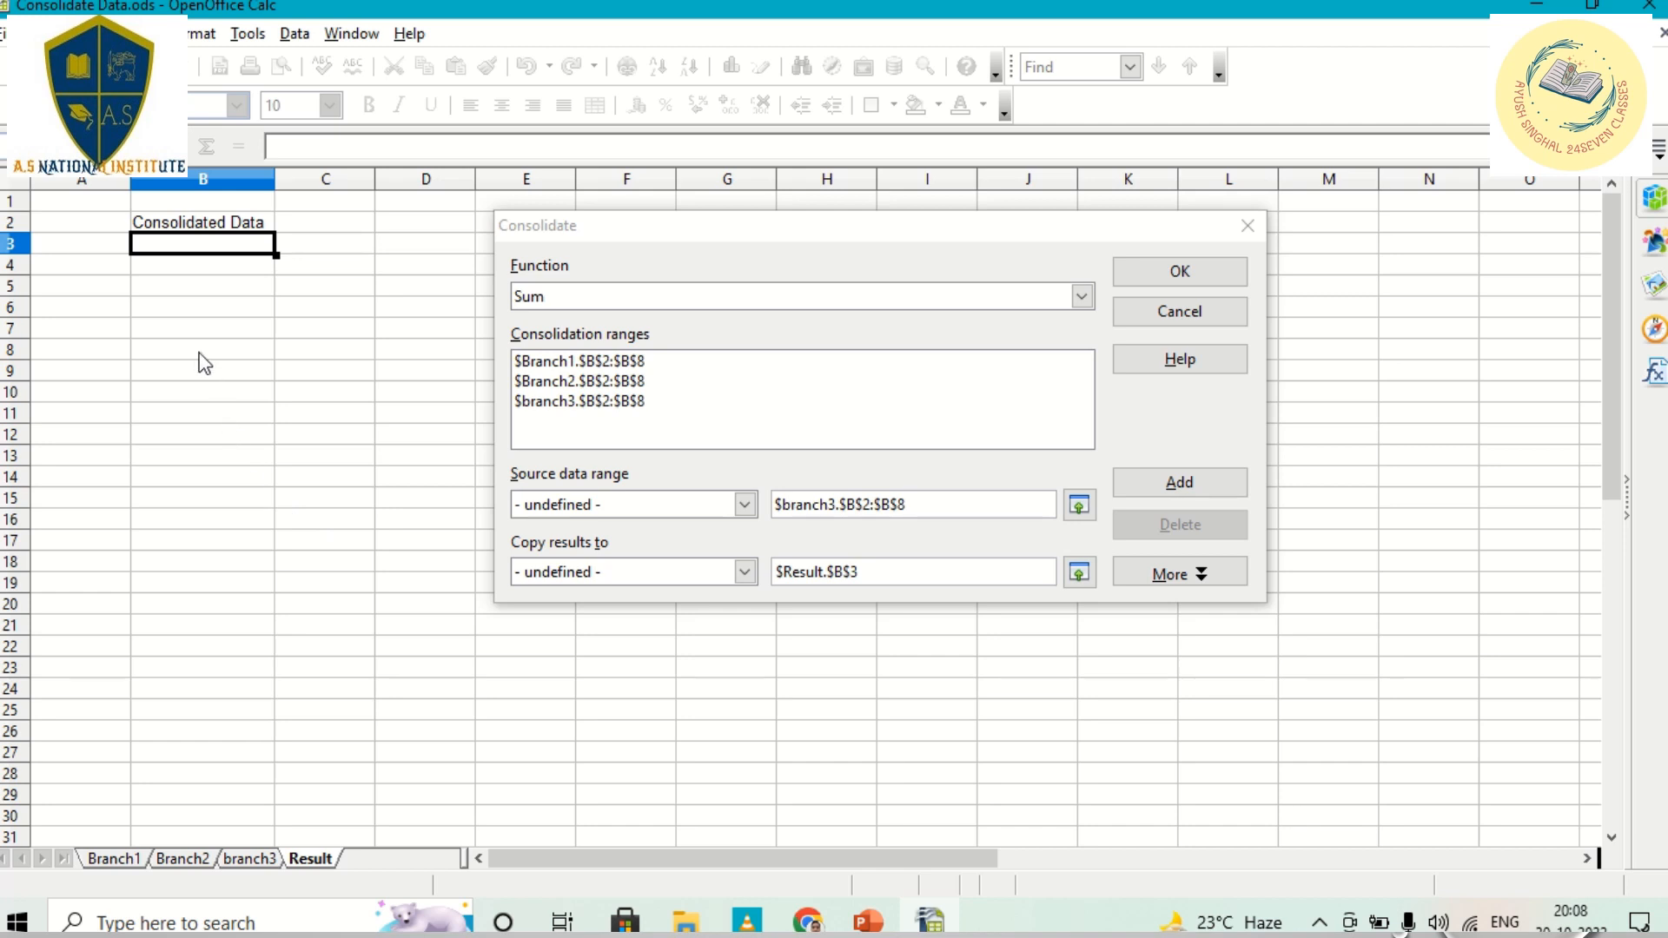
left_click(1182, 271)
left_click(674, 415)
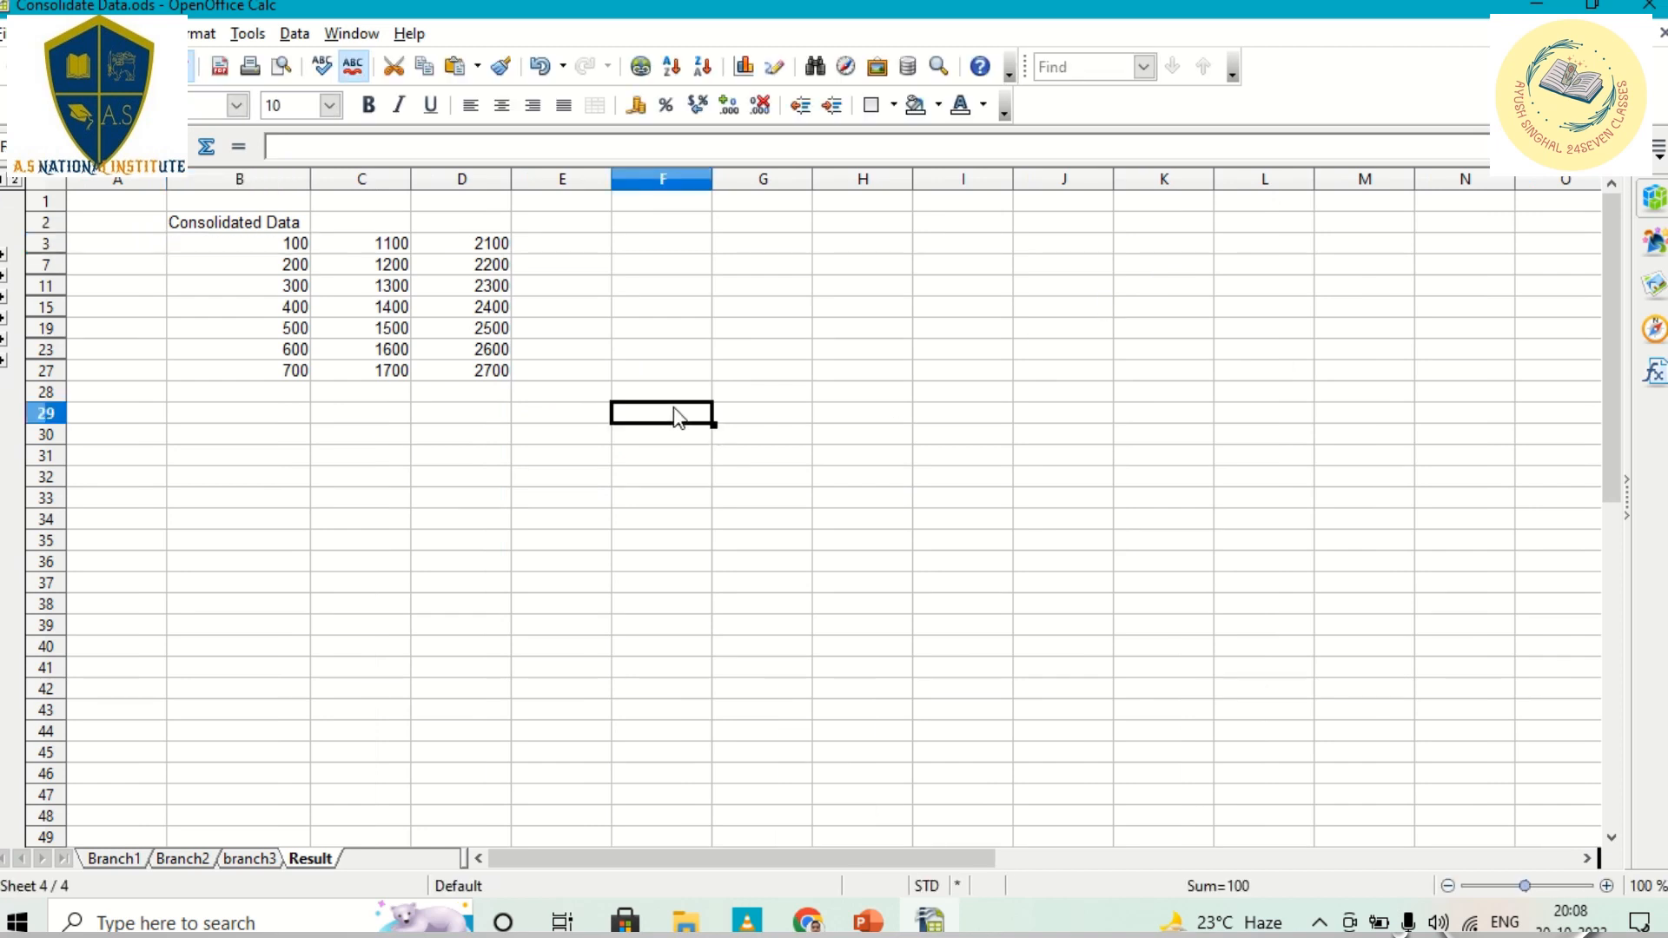
left_click(213, 246)
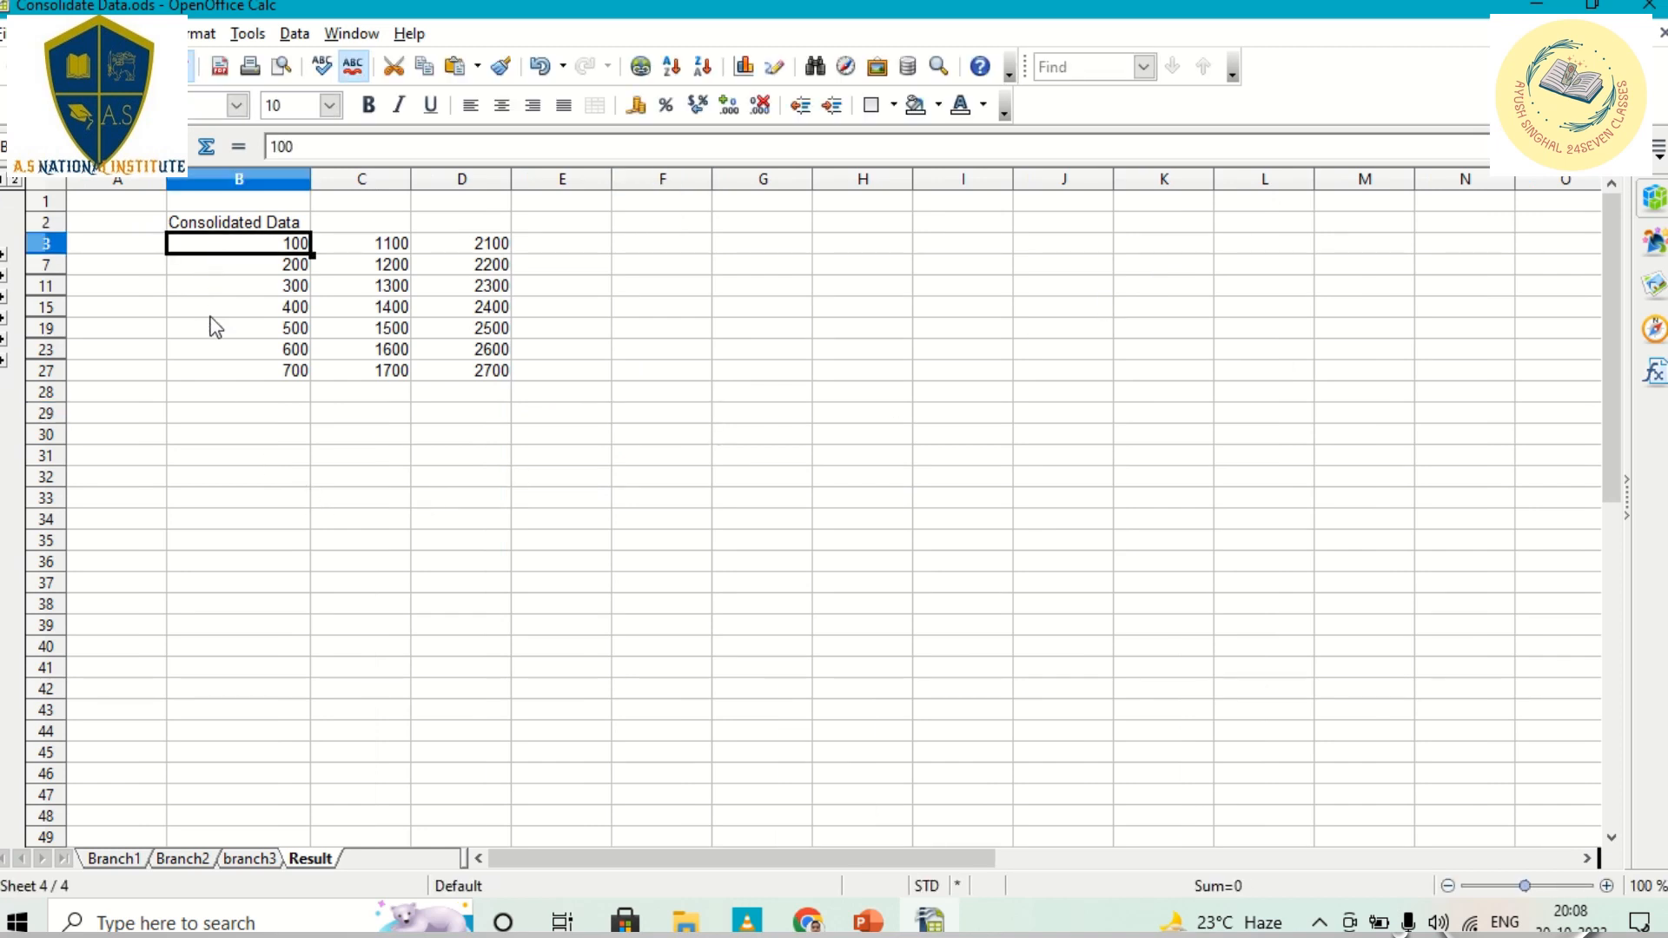
key("ctrl+s")
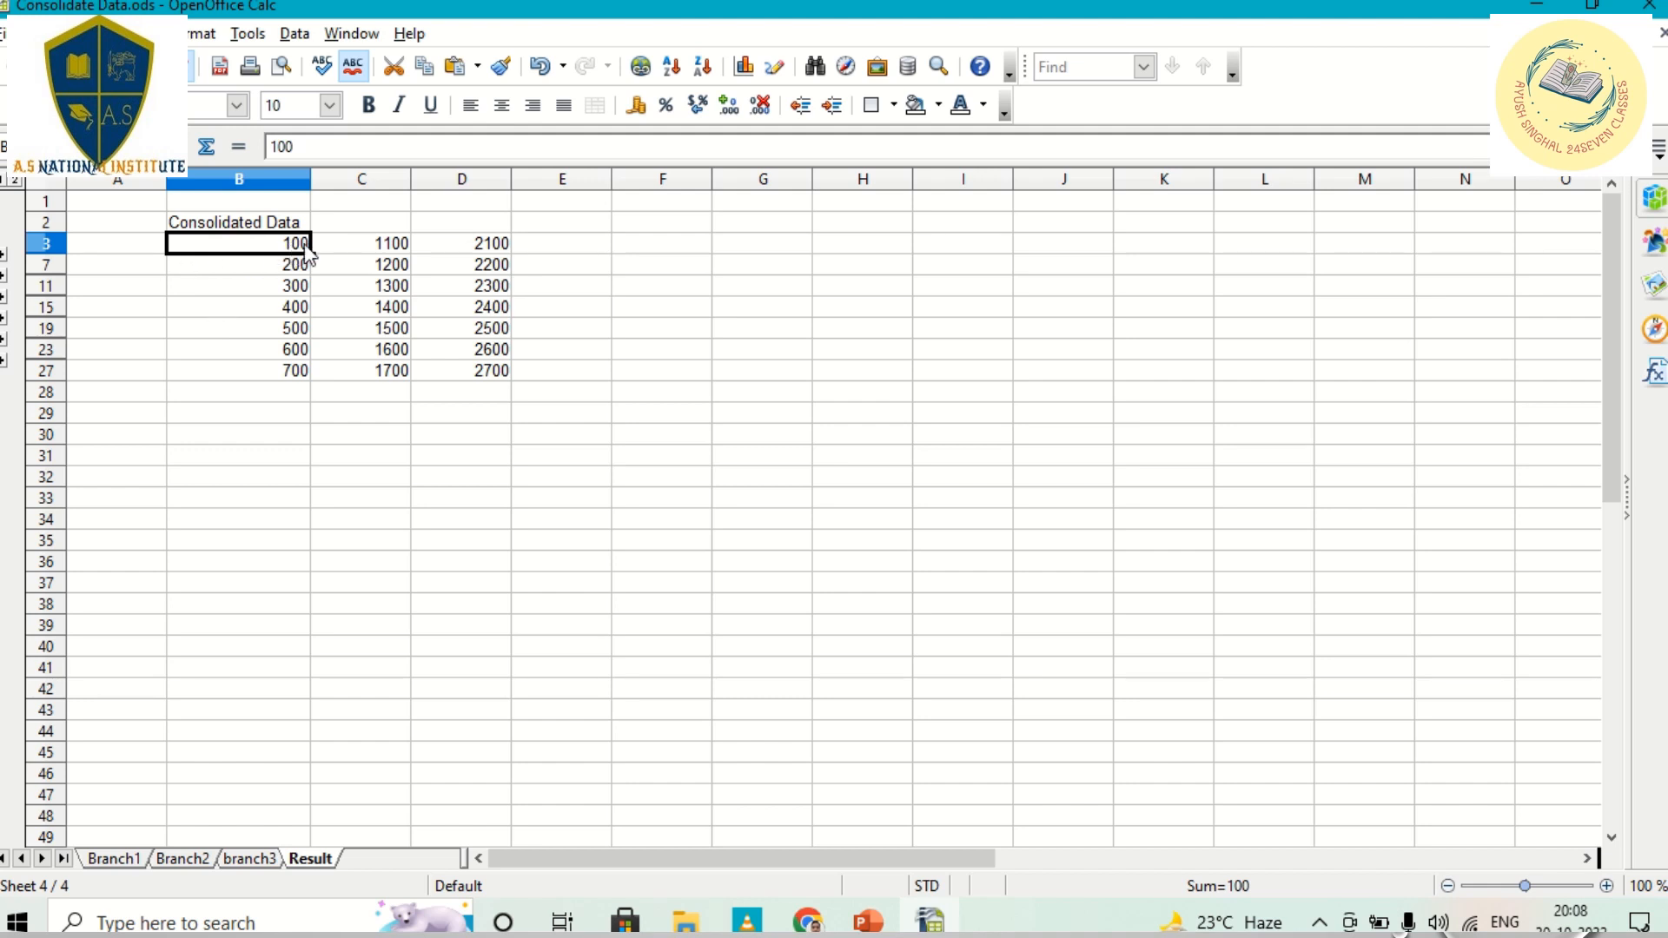
Compare the Day1 expense on the Branch1, Branch2 and branch3 sheets with the first row of consolidated data on the Result sheet
left_click(114, 859)
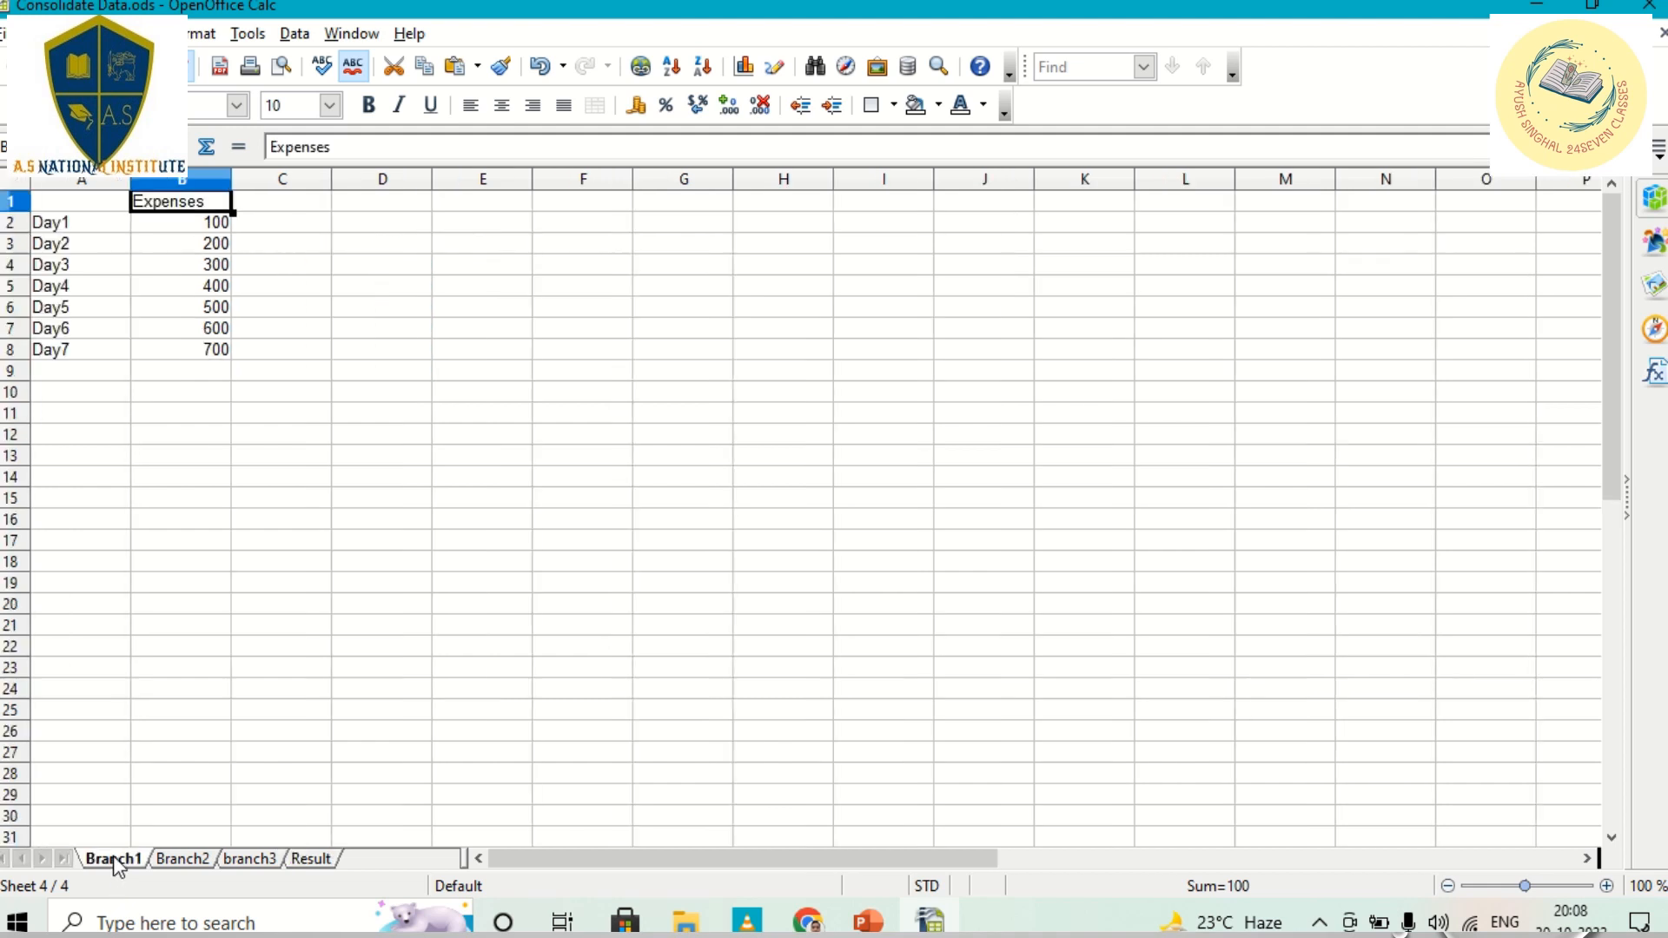
left_click(206, 231)
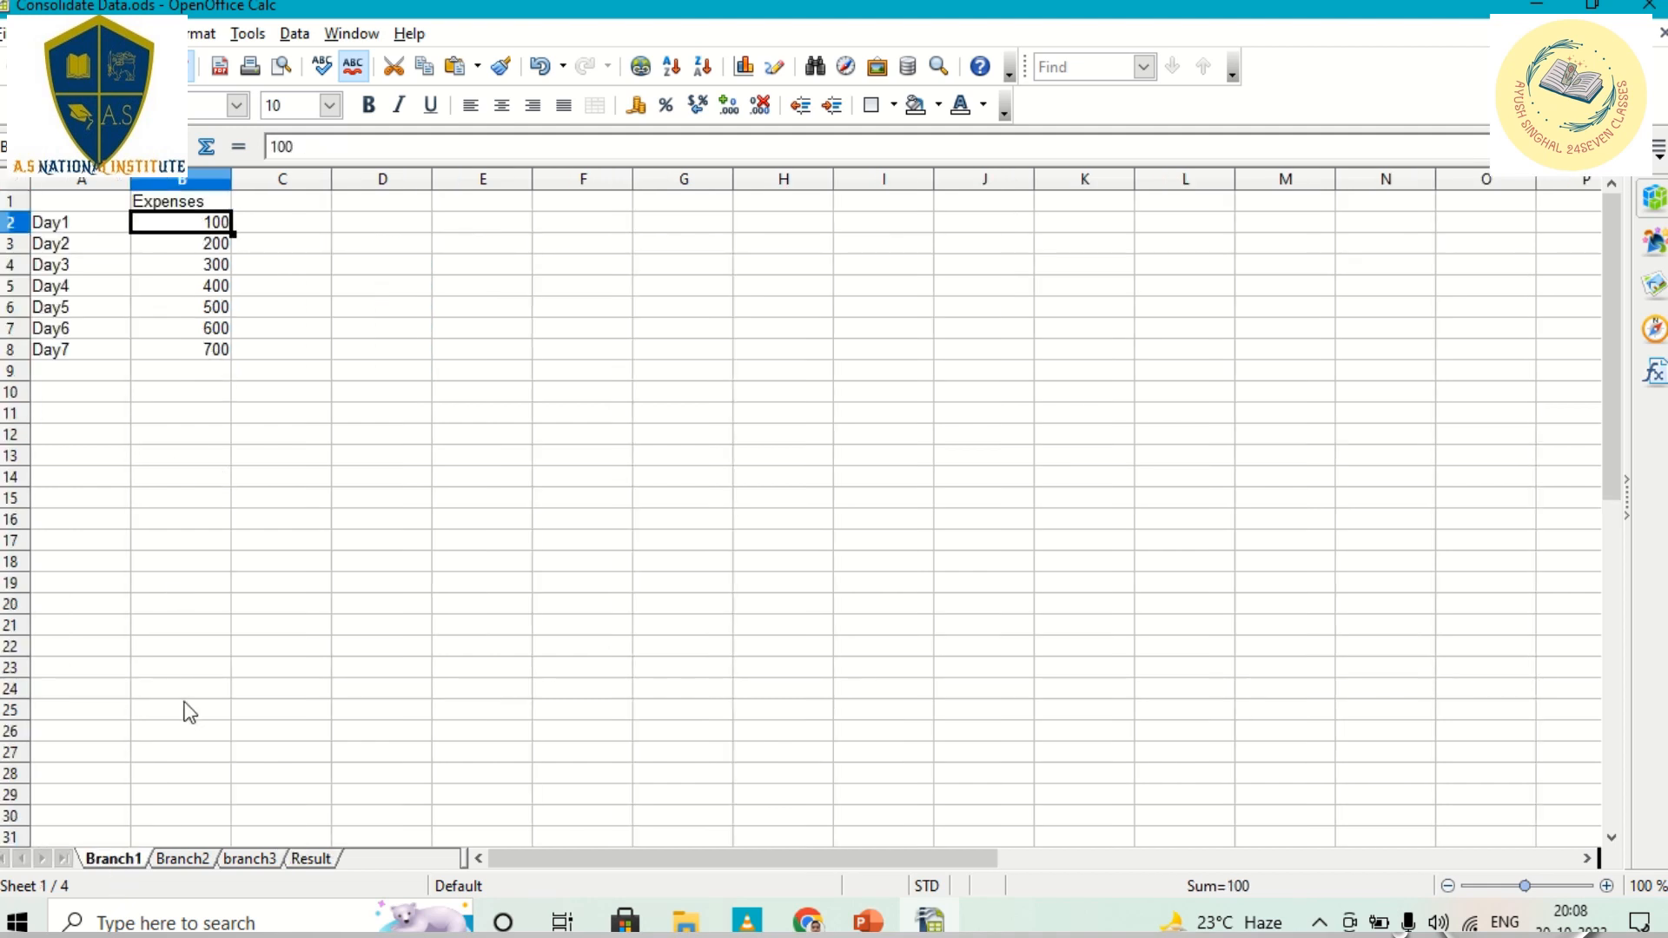
left_click(191, 860)
left_click(206, 228)
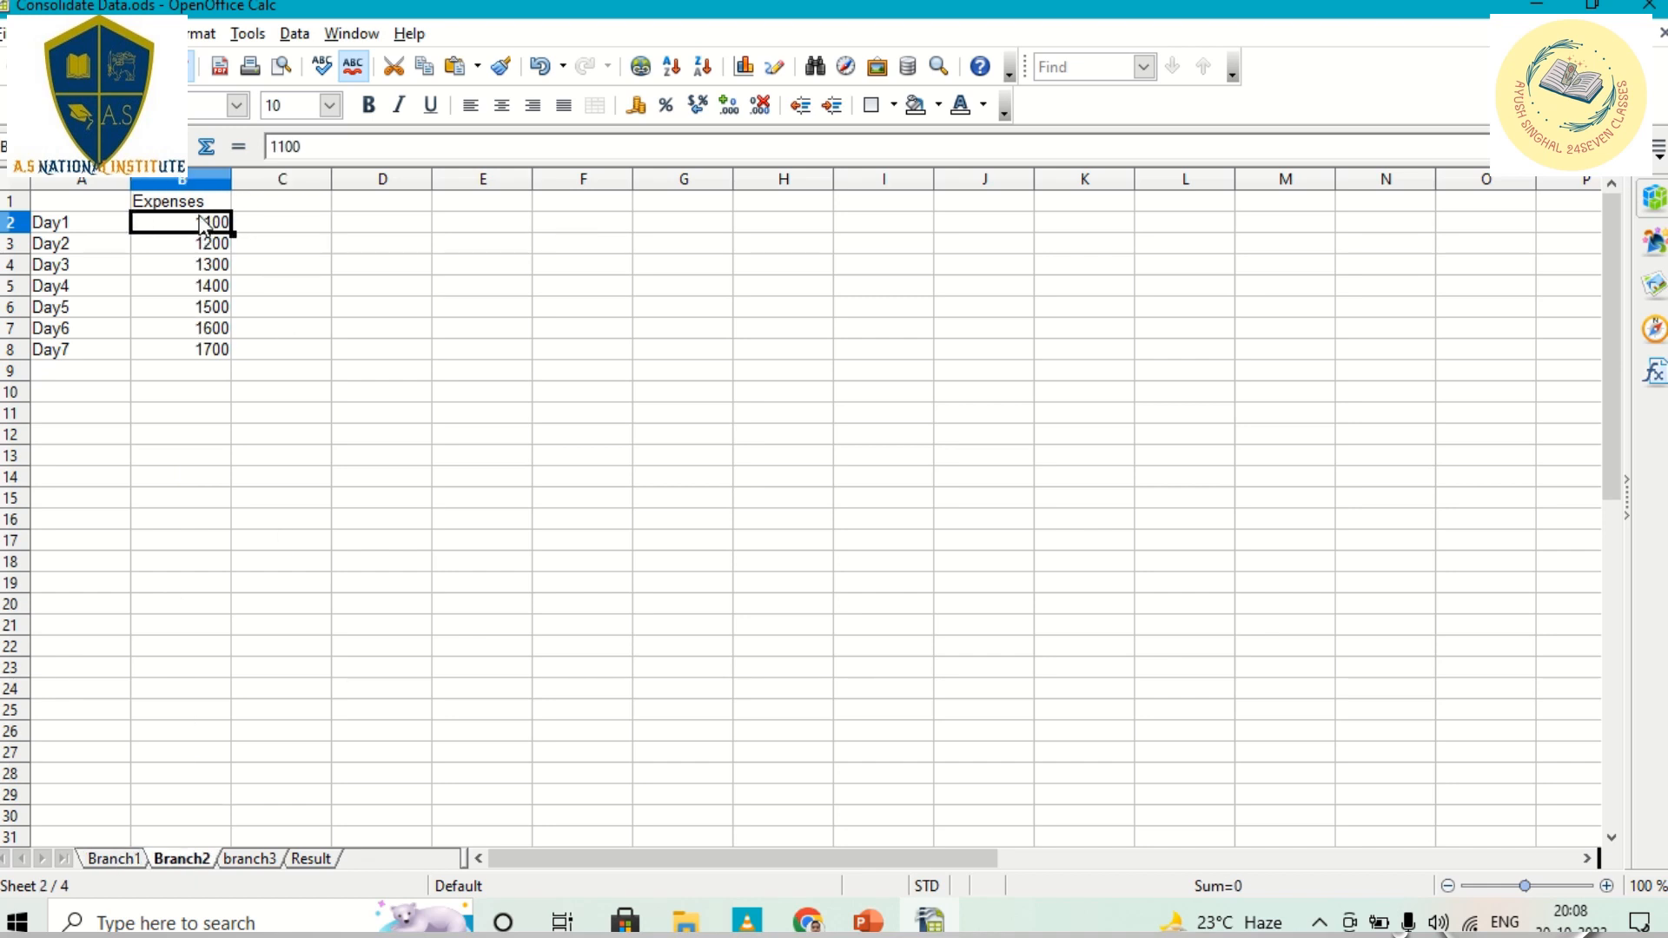
left_click(261, 860)
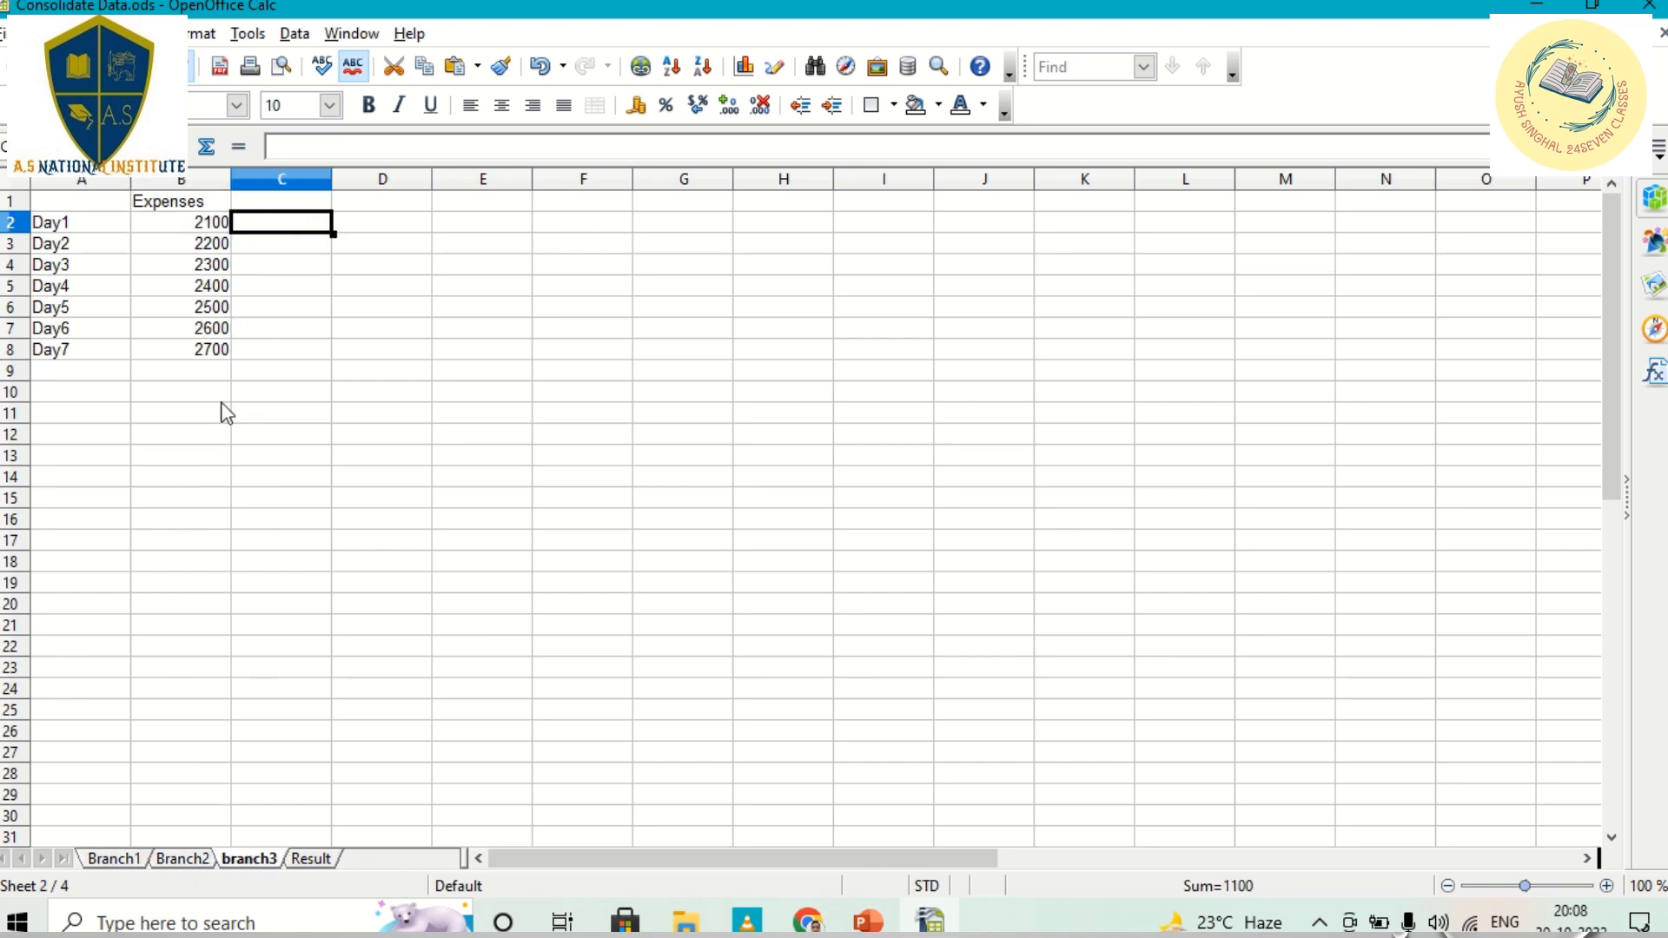
left_click(206, 228)
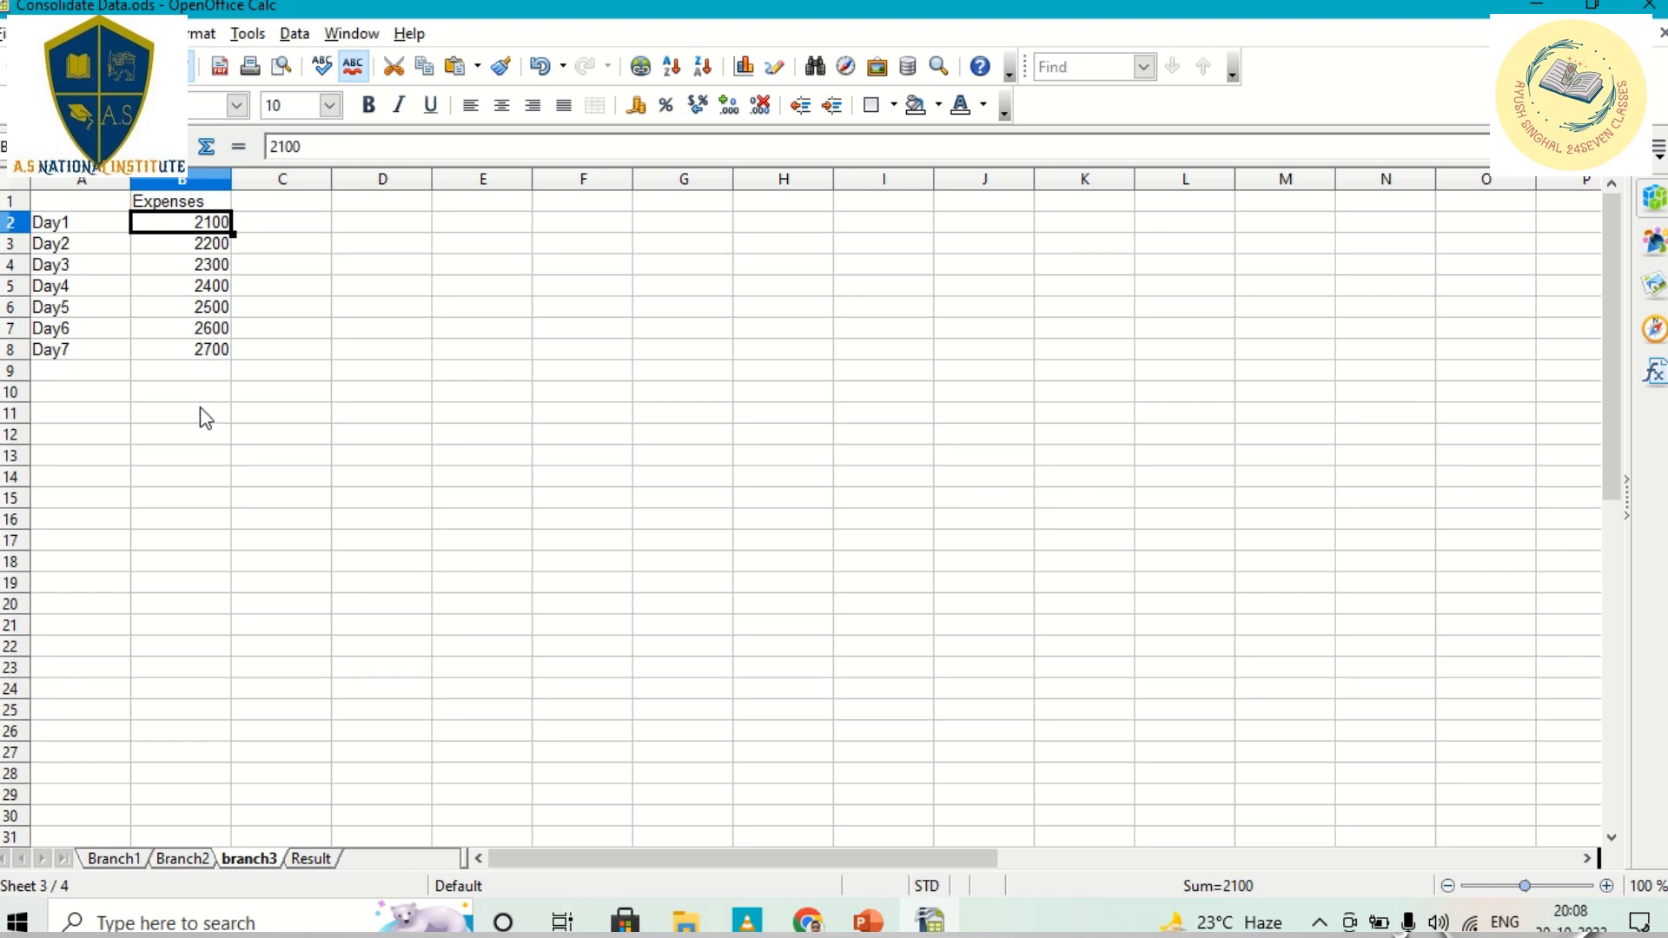
left_click(310, 859)
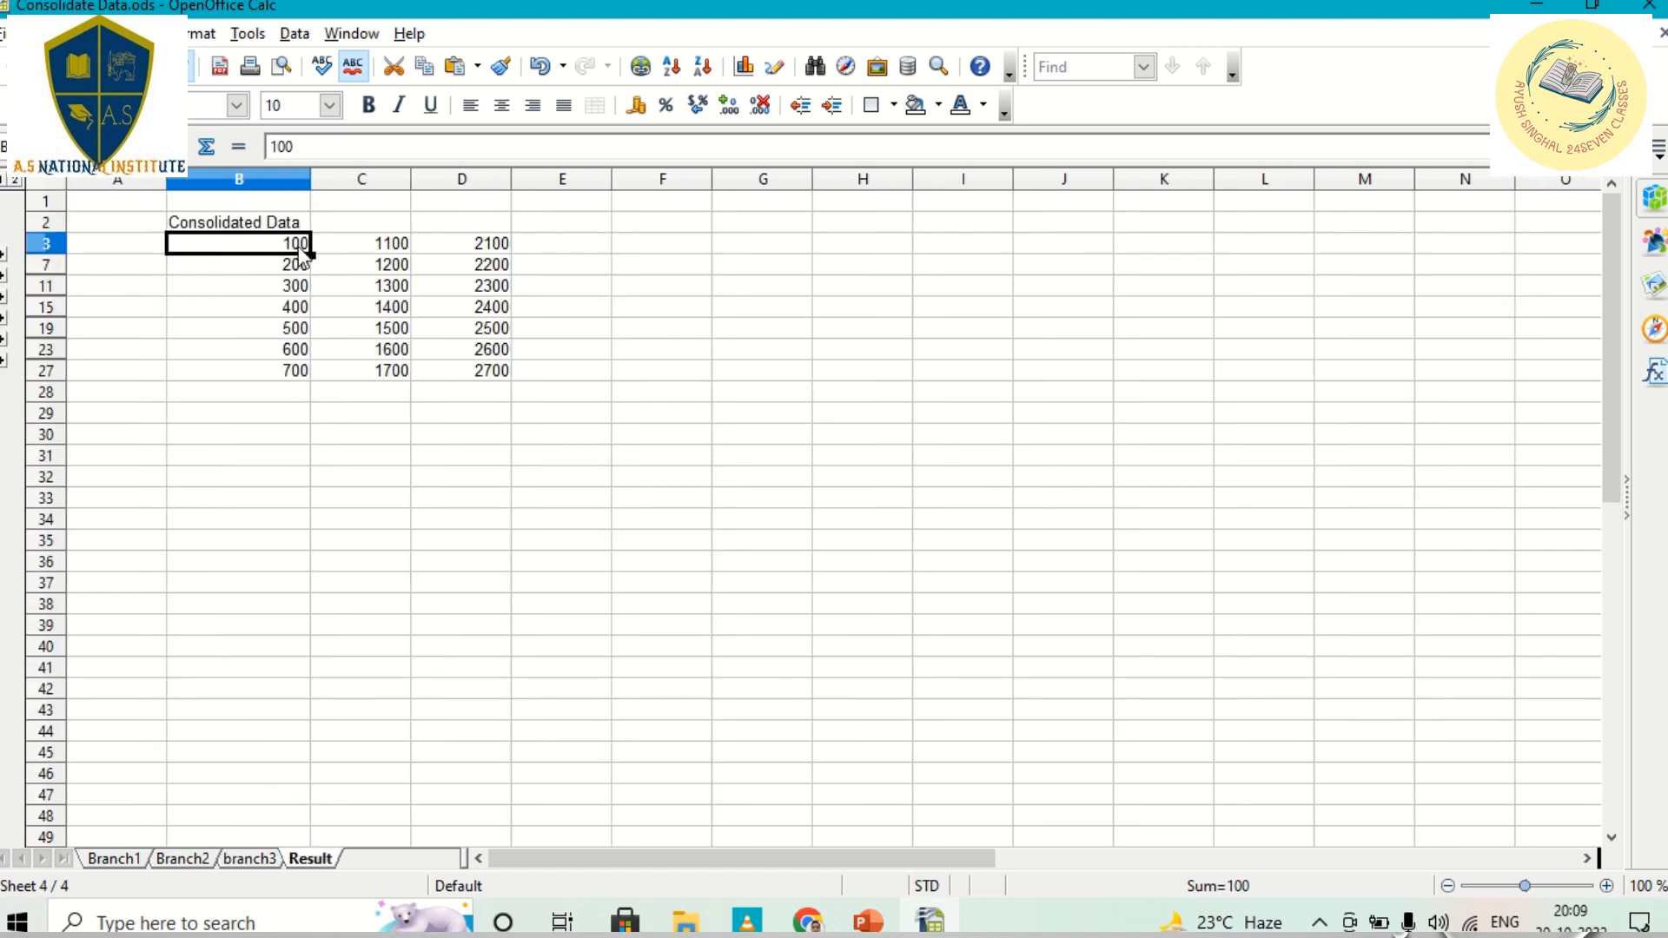
left_click(402, 250)
left_click(489, 252)
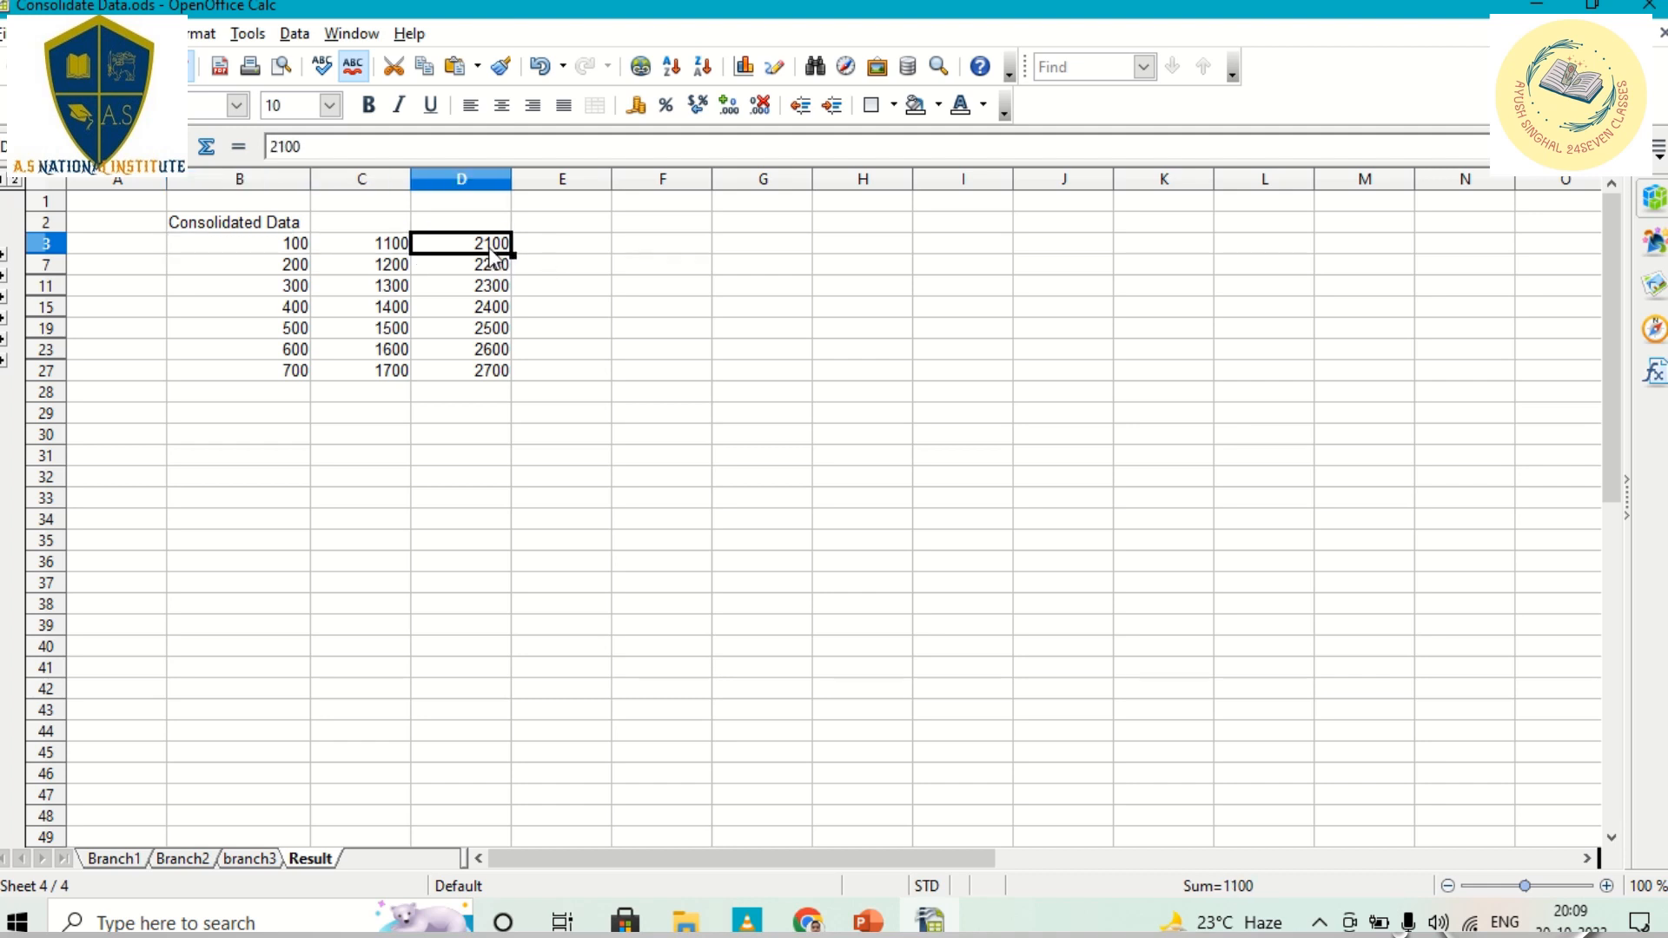
Review the three branch sheets again and return to the first consolidated value, cell B3 on the Result sheet
left_click(116, 859)
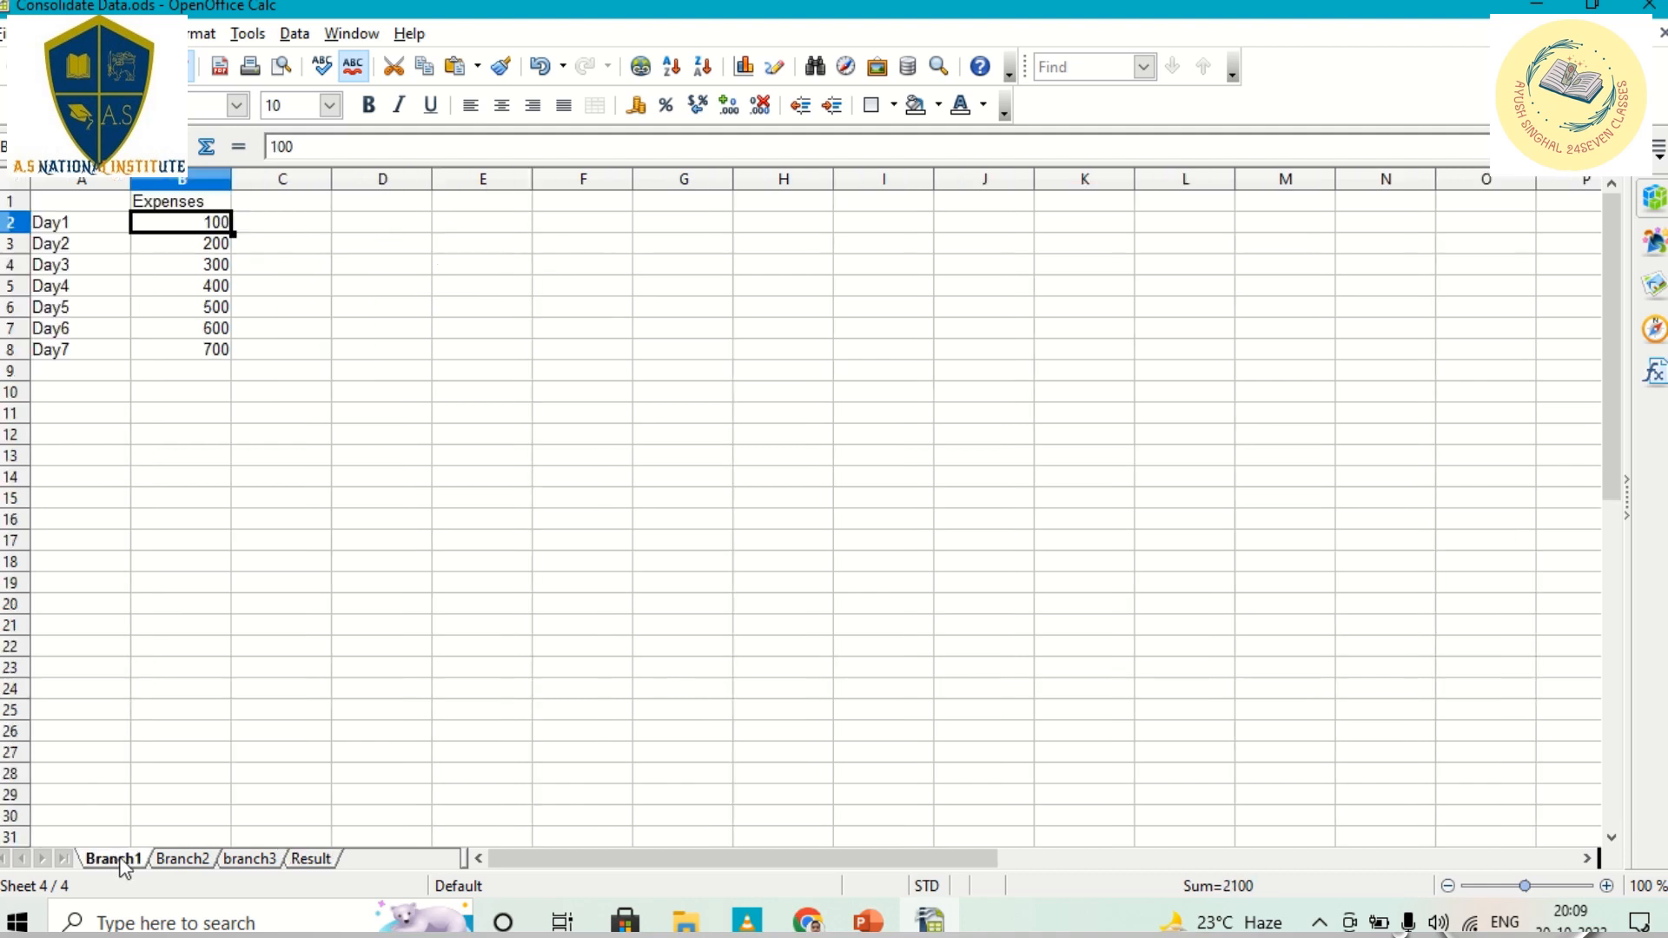
left_click(178, 860)
left_click(266, 861)
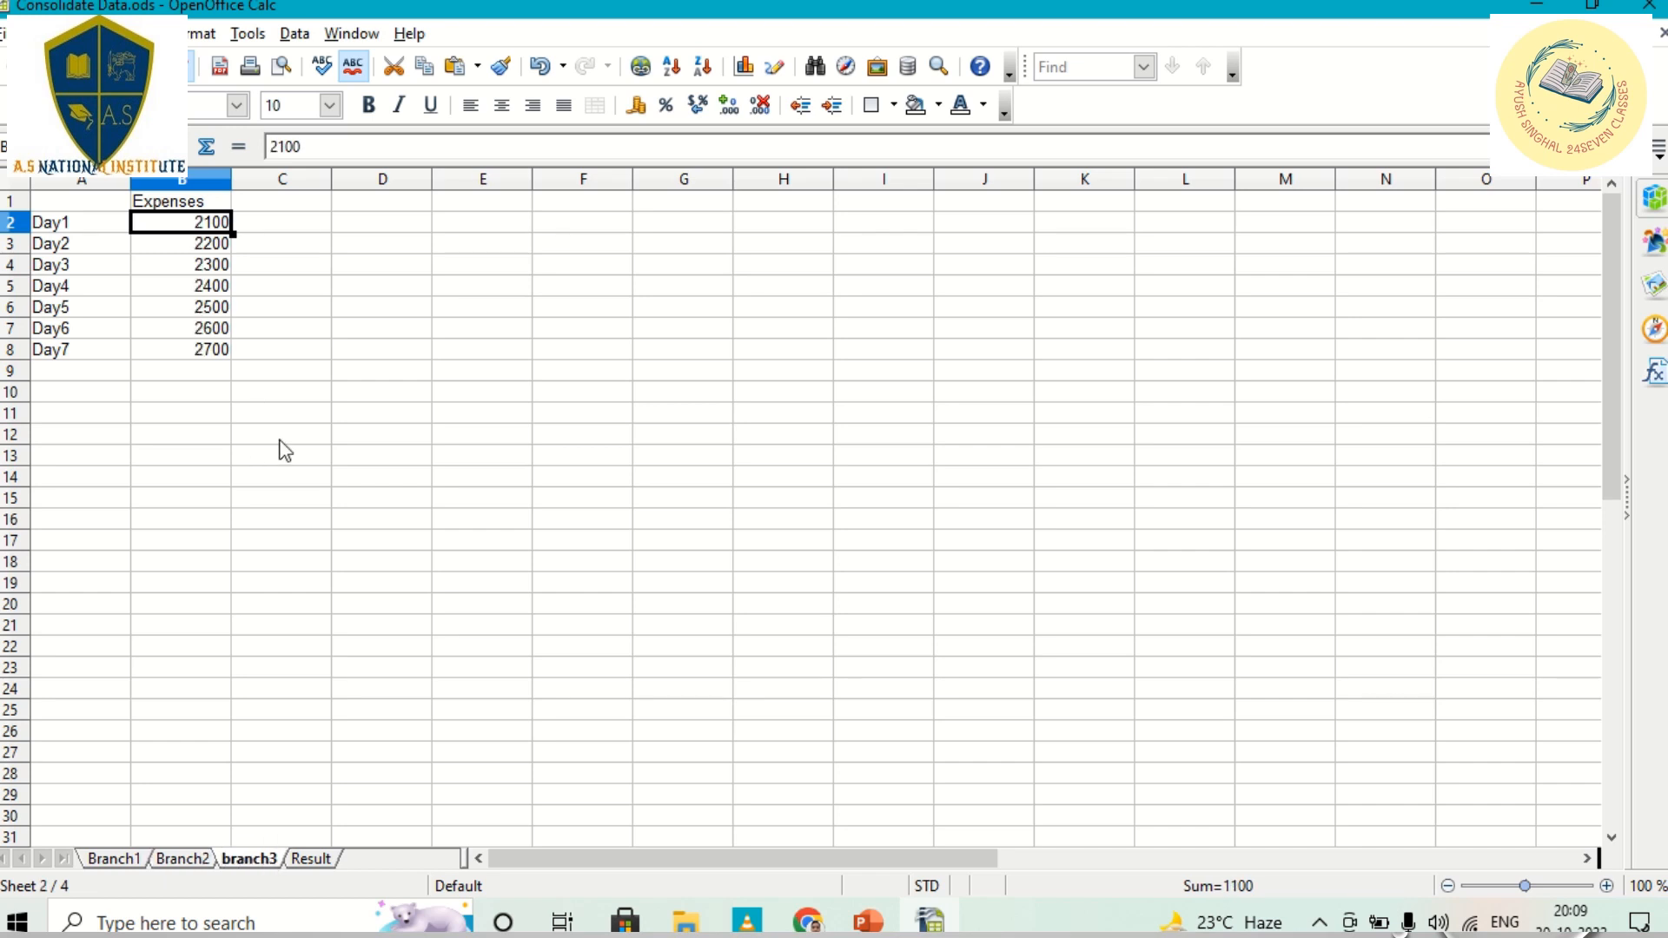
left_click(306, 859)
left_click(580, 252)
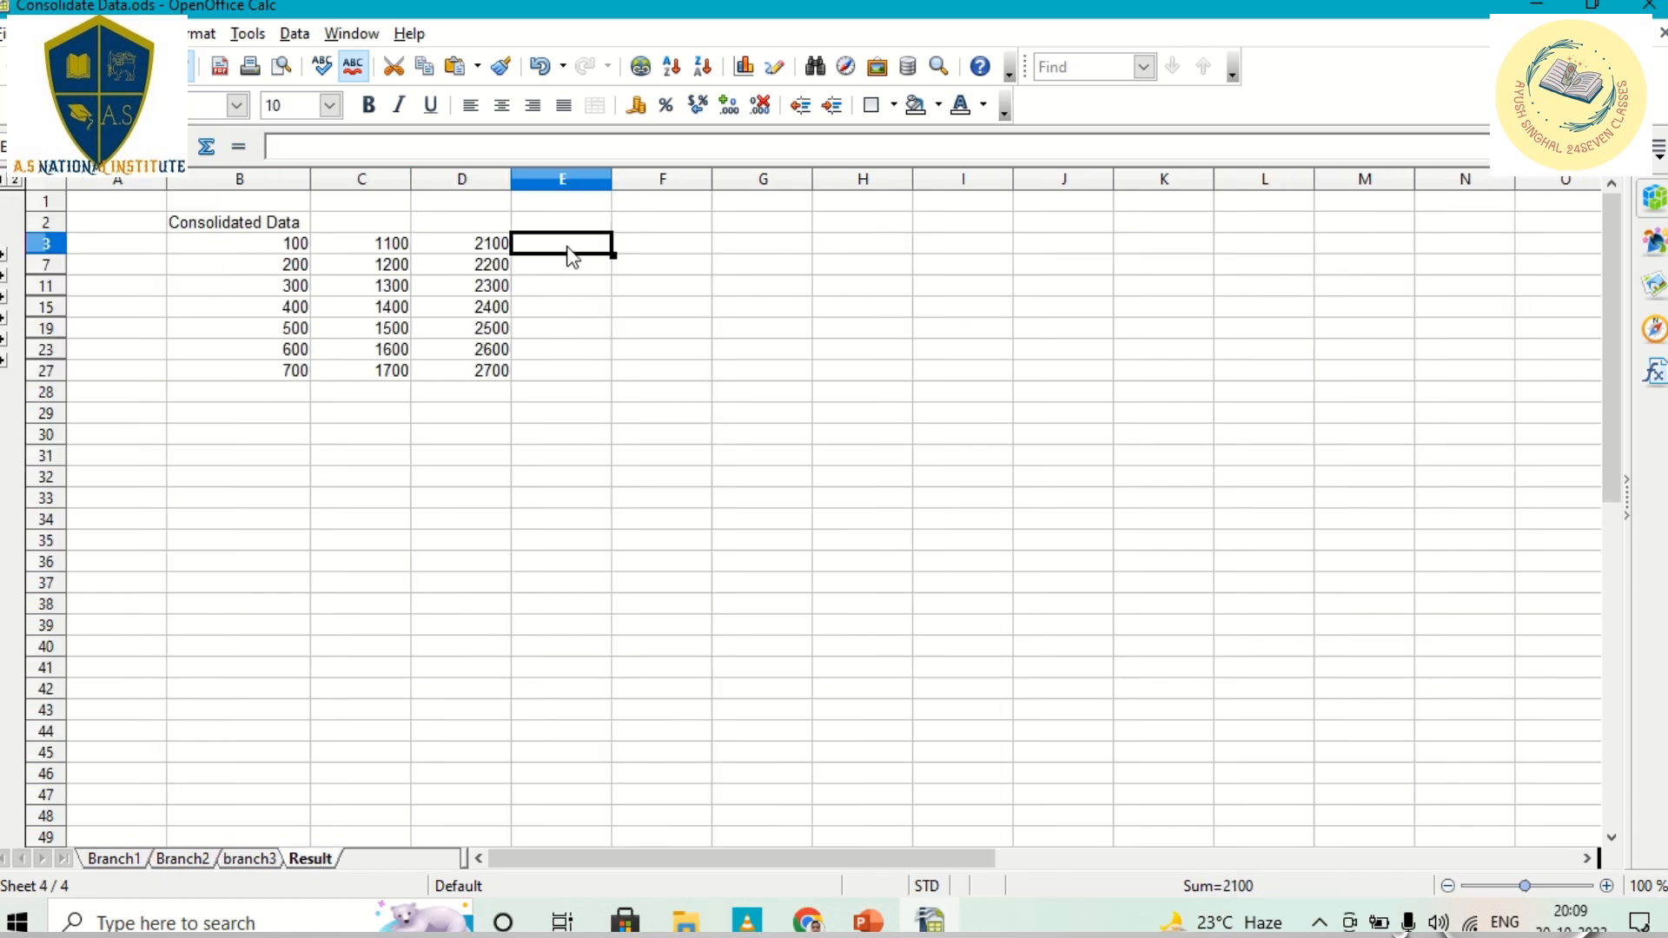
left_click(296, 251)
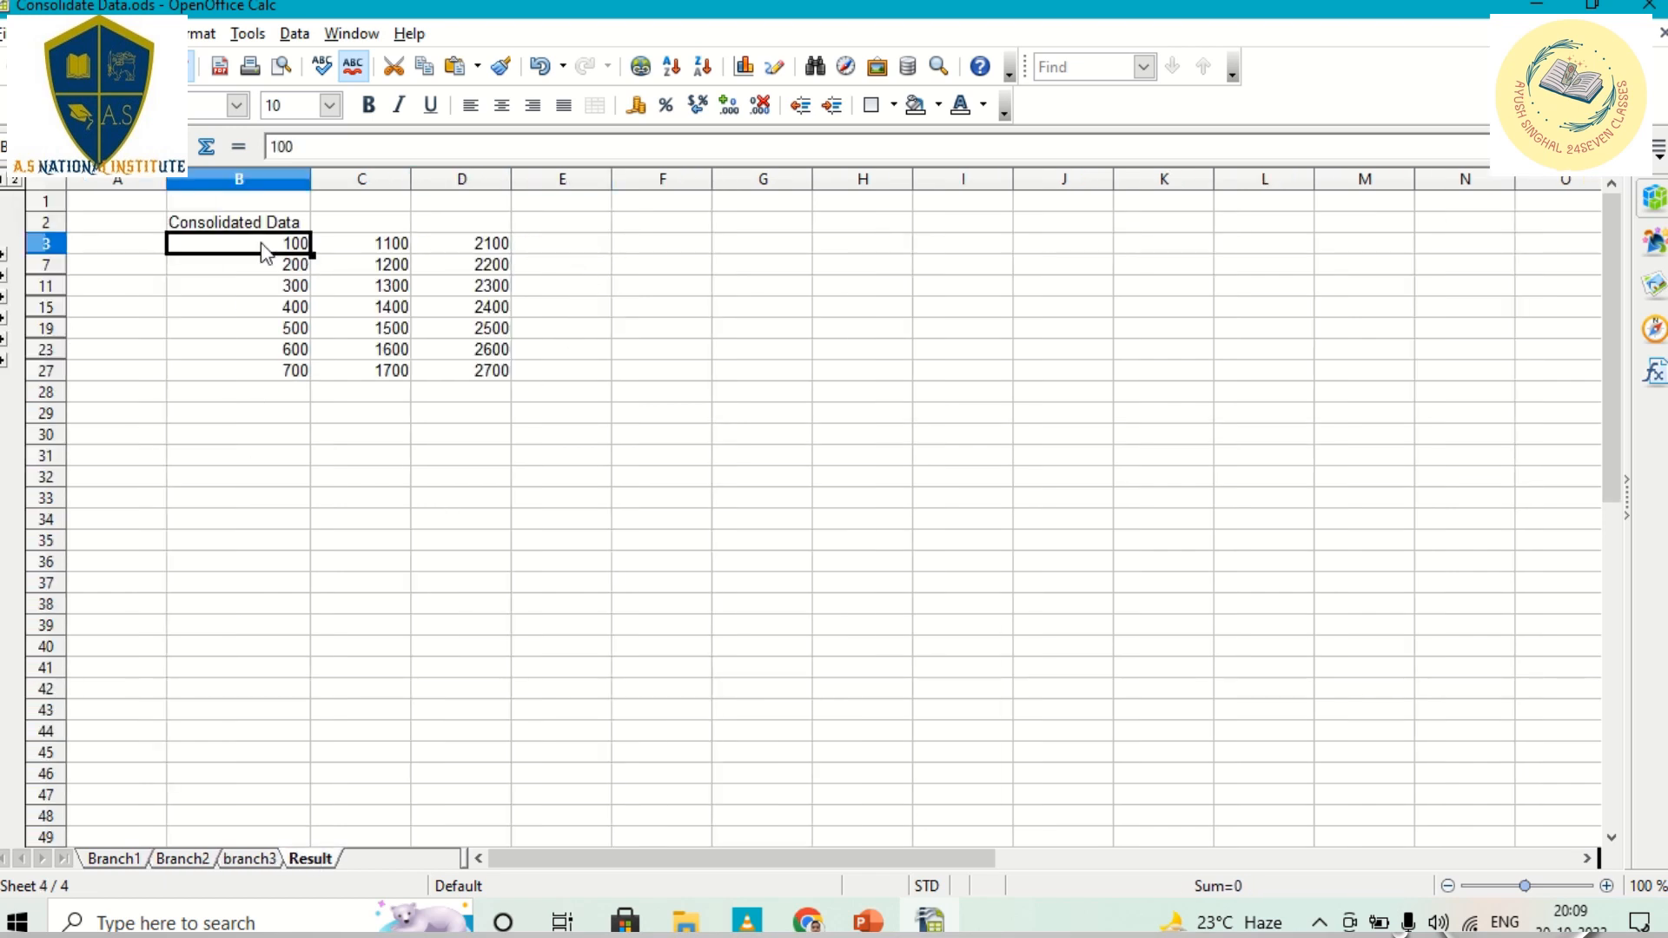
left_click(294, 34)
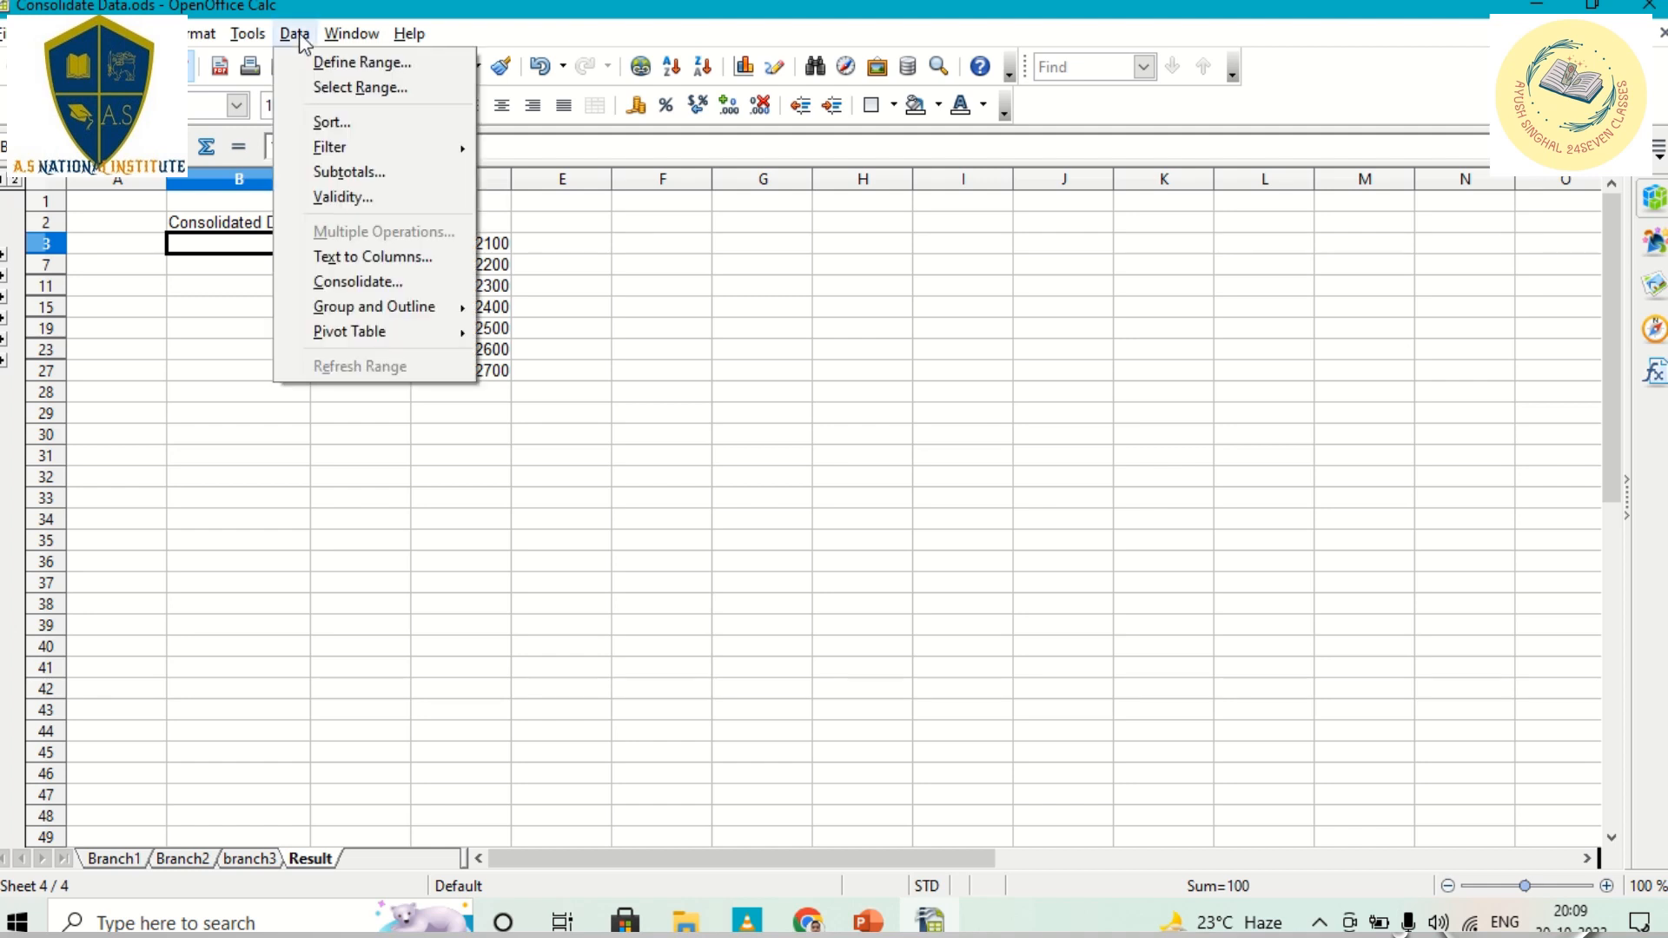
left_click(349, 283)
left_click_drag(718, 233, 921, 252)
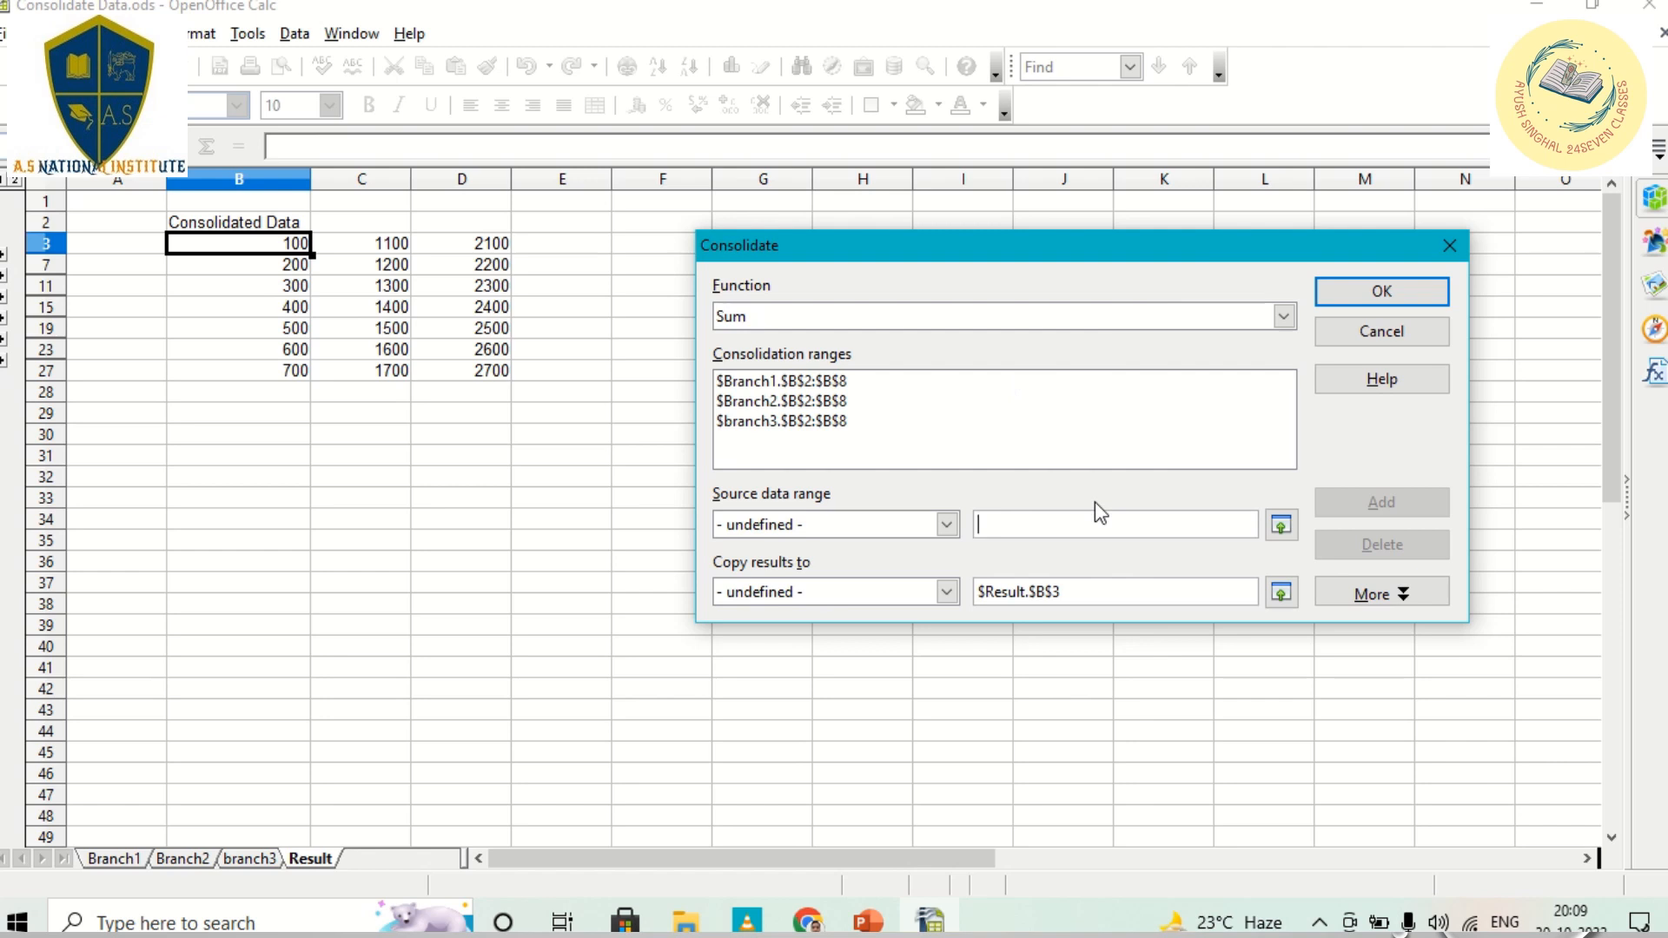
left_click(1397, 596)
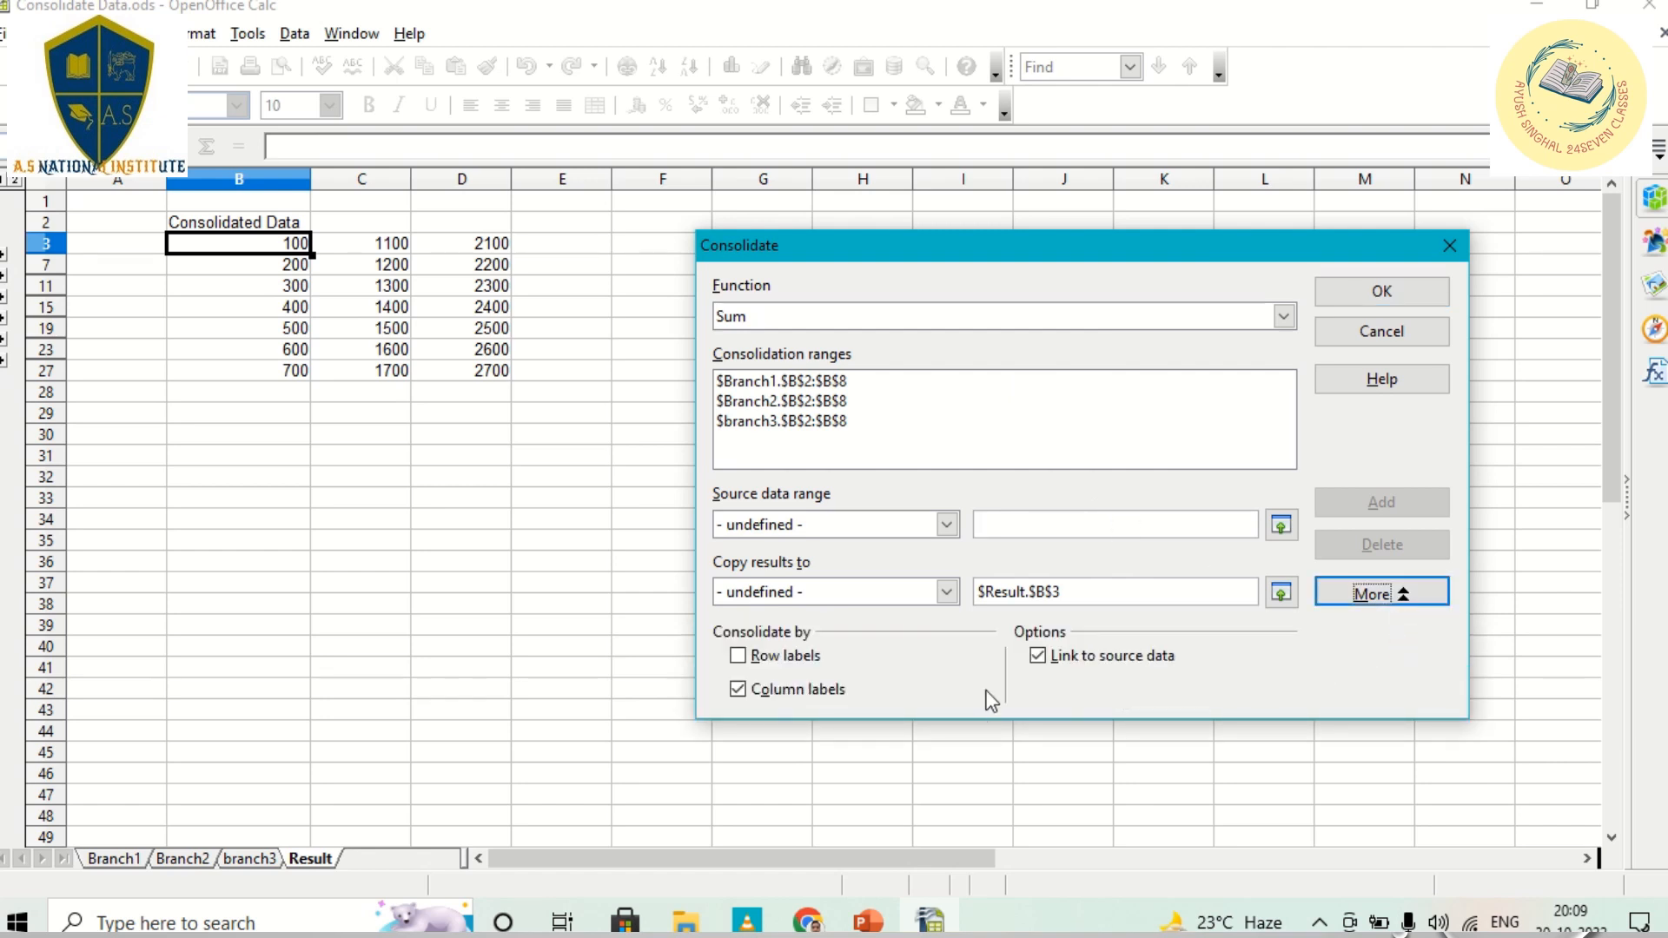
left_click(1037, 659)
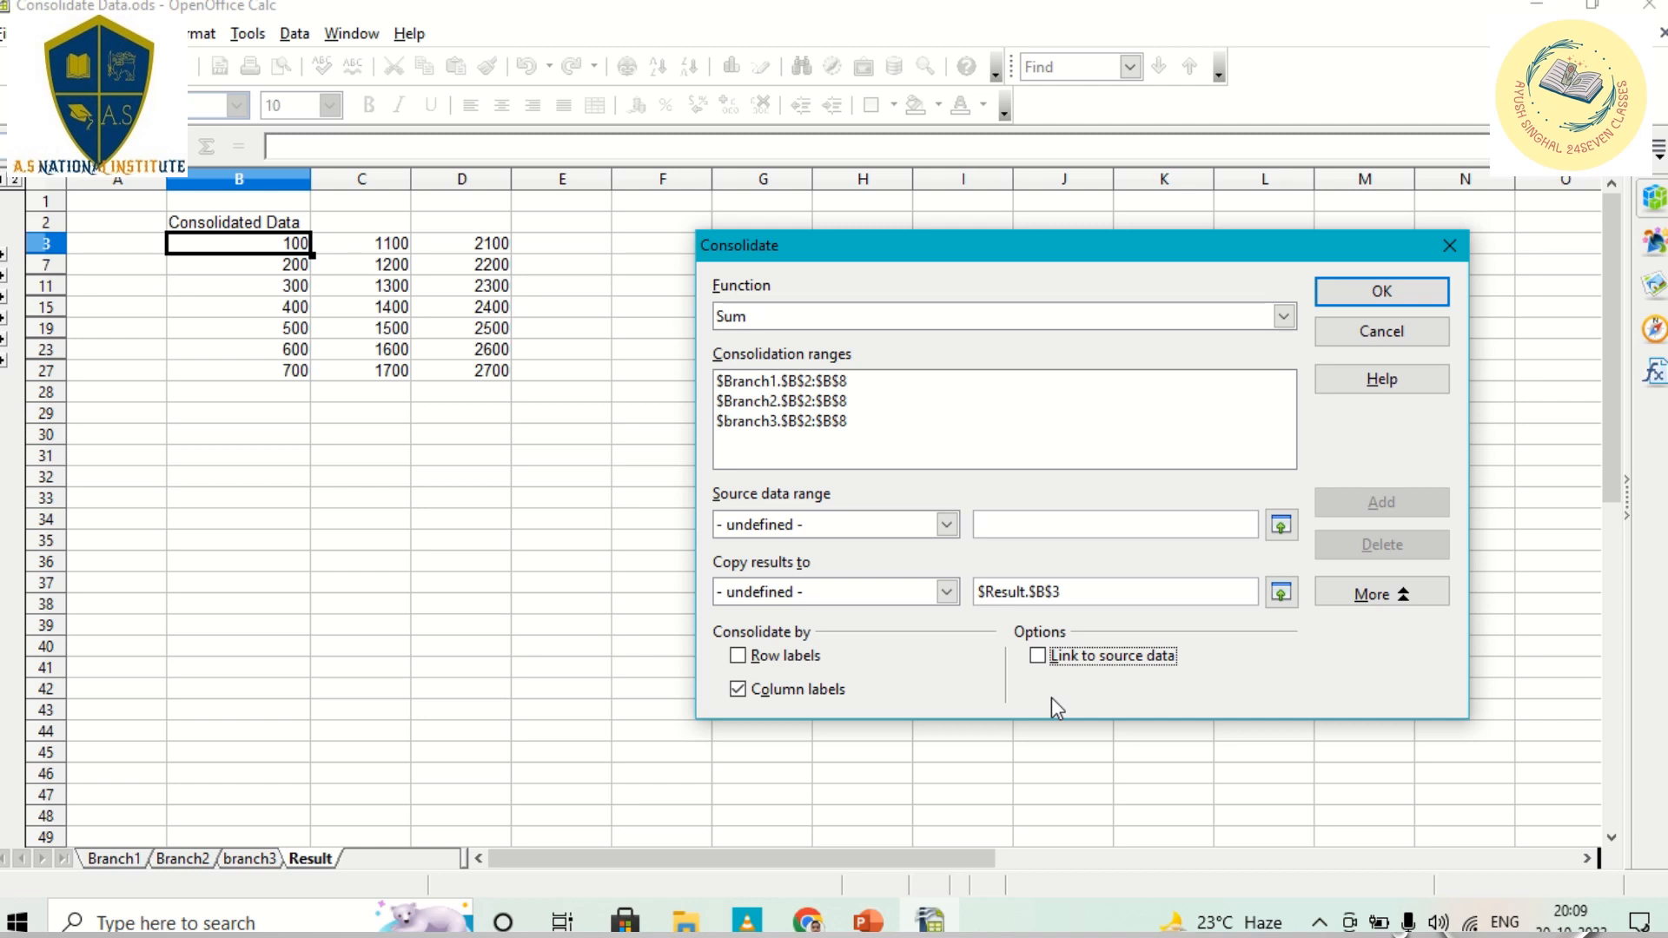
left_click(738, 691)
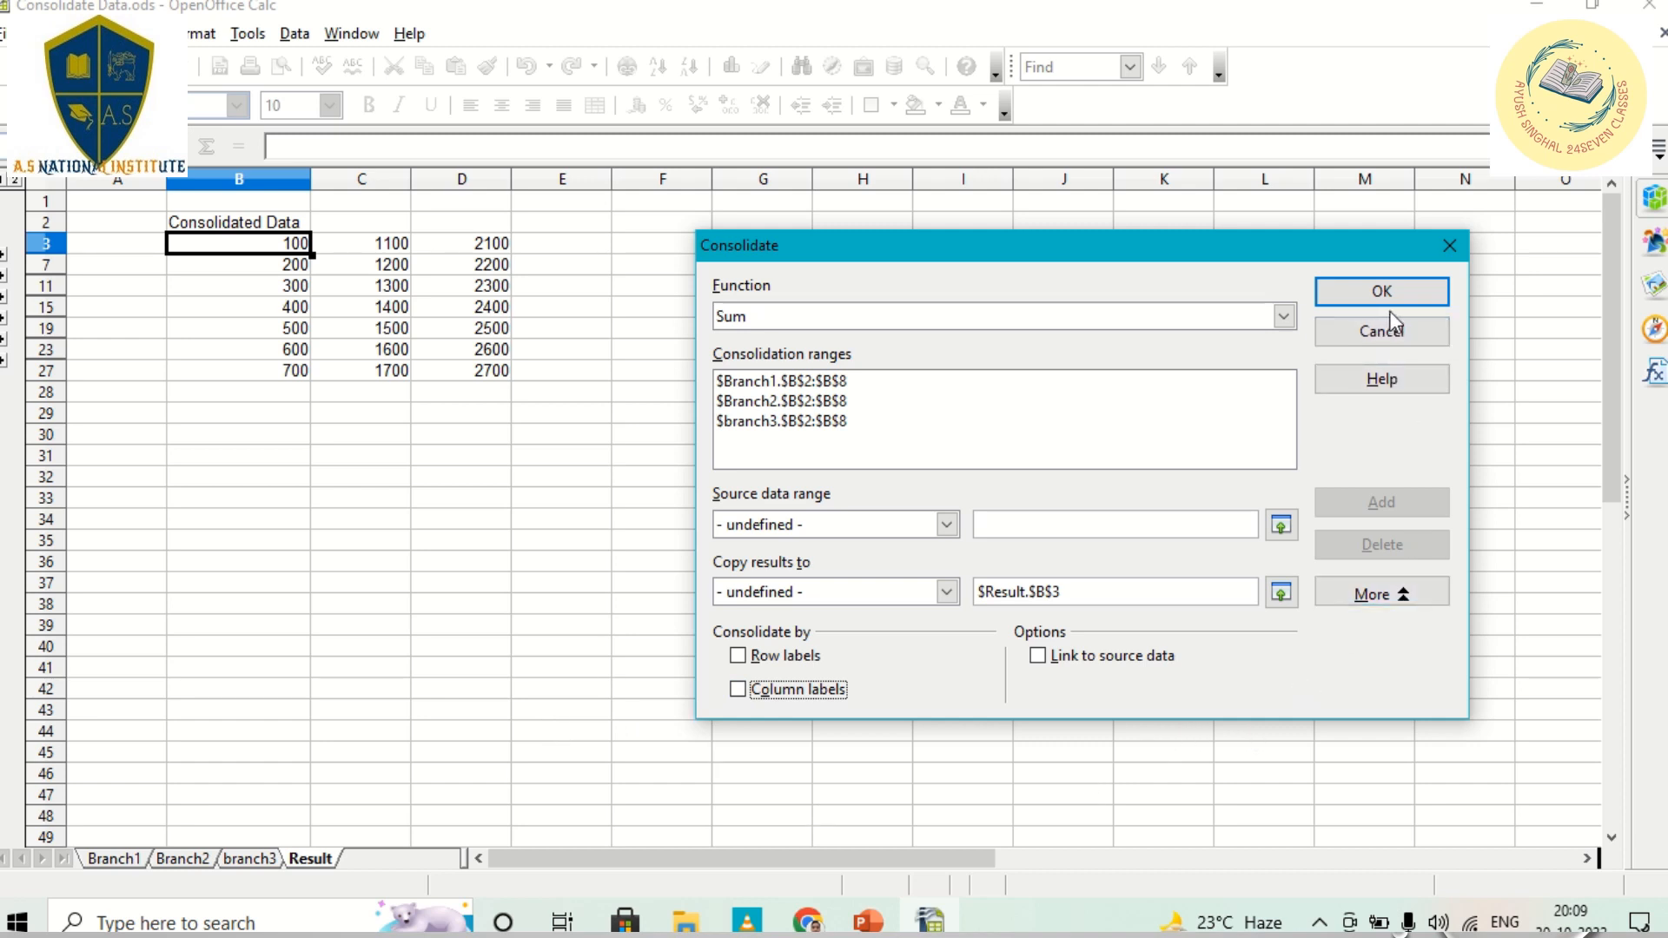
left_click(1452, 244)
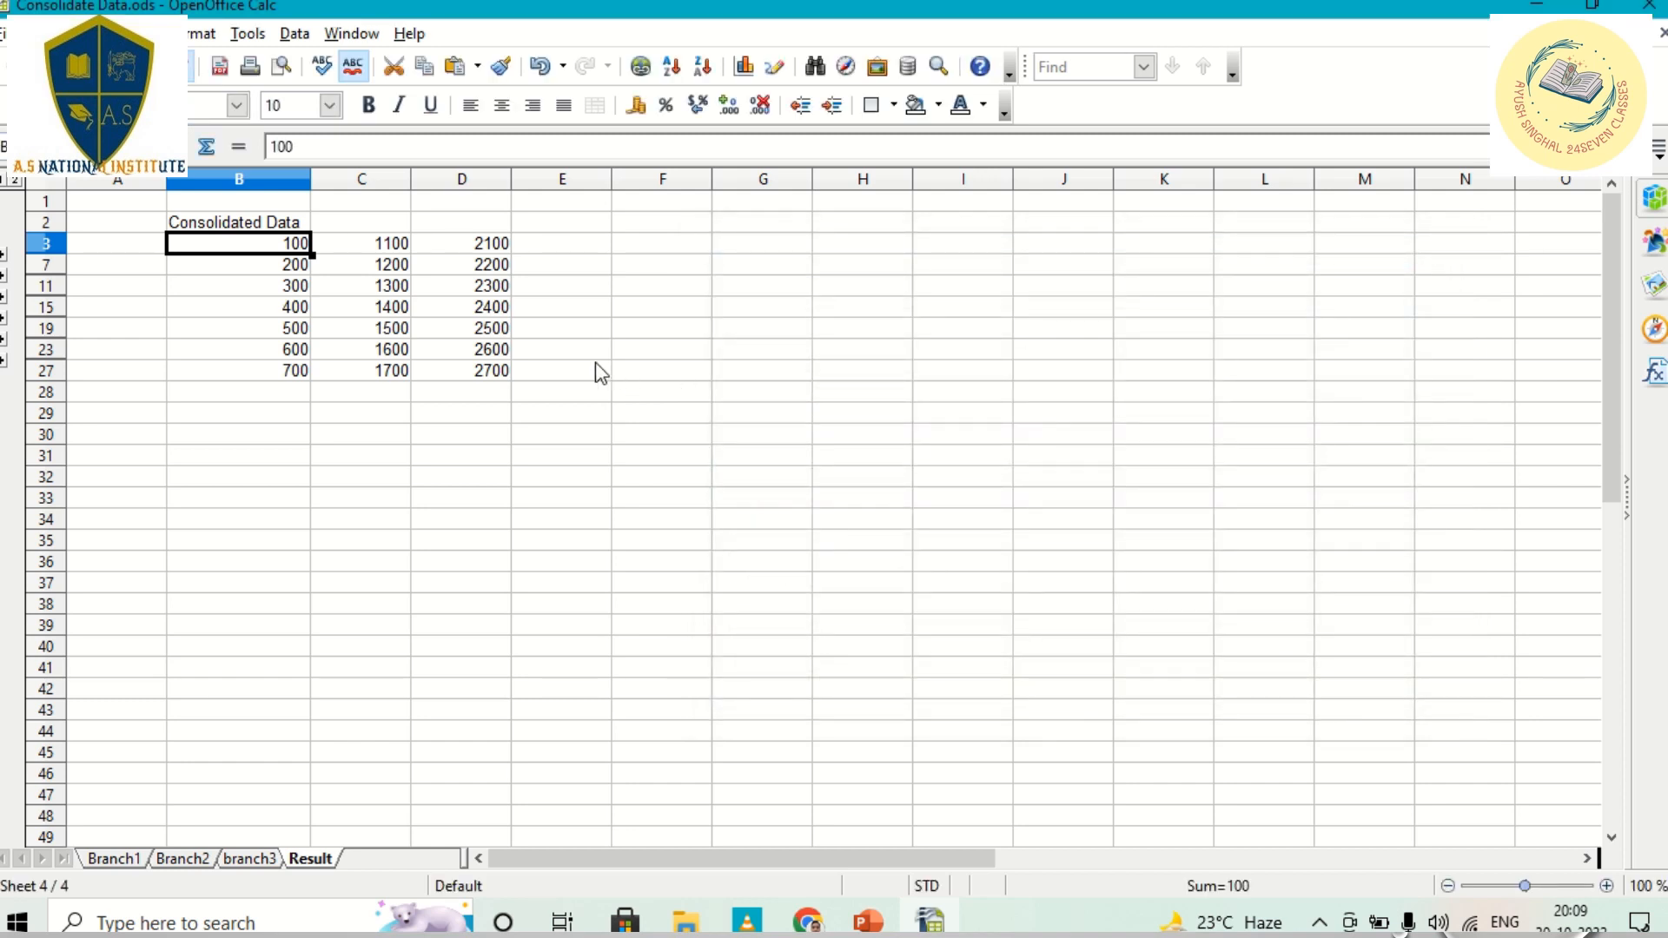
Delete all contents of the old results in columns B to D from row 3 to row 27 and save the spreadsheet
left_click(599, 374)
left_click_drag(252, 247, 474, 372)
key("Delete")
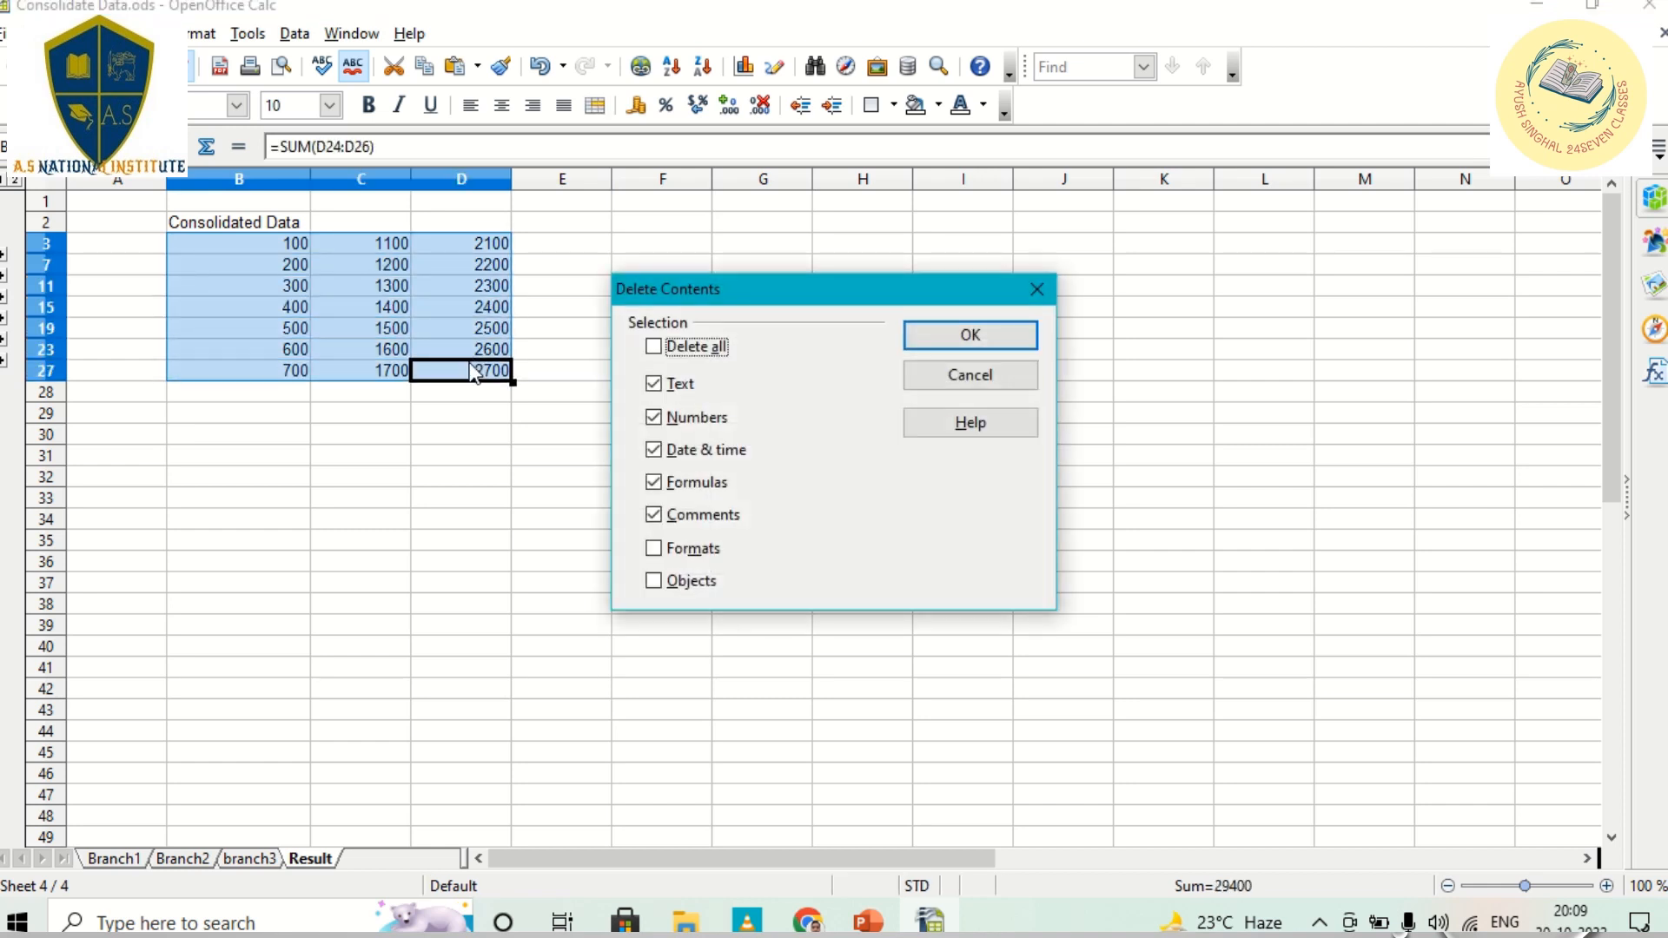
left_click(656, 348)
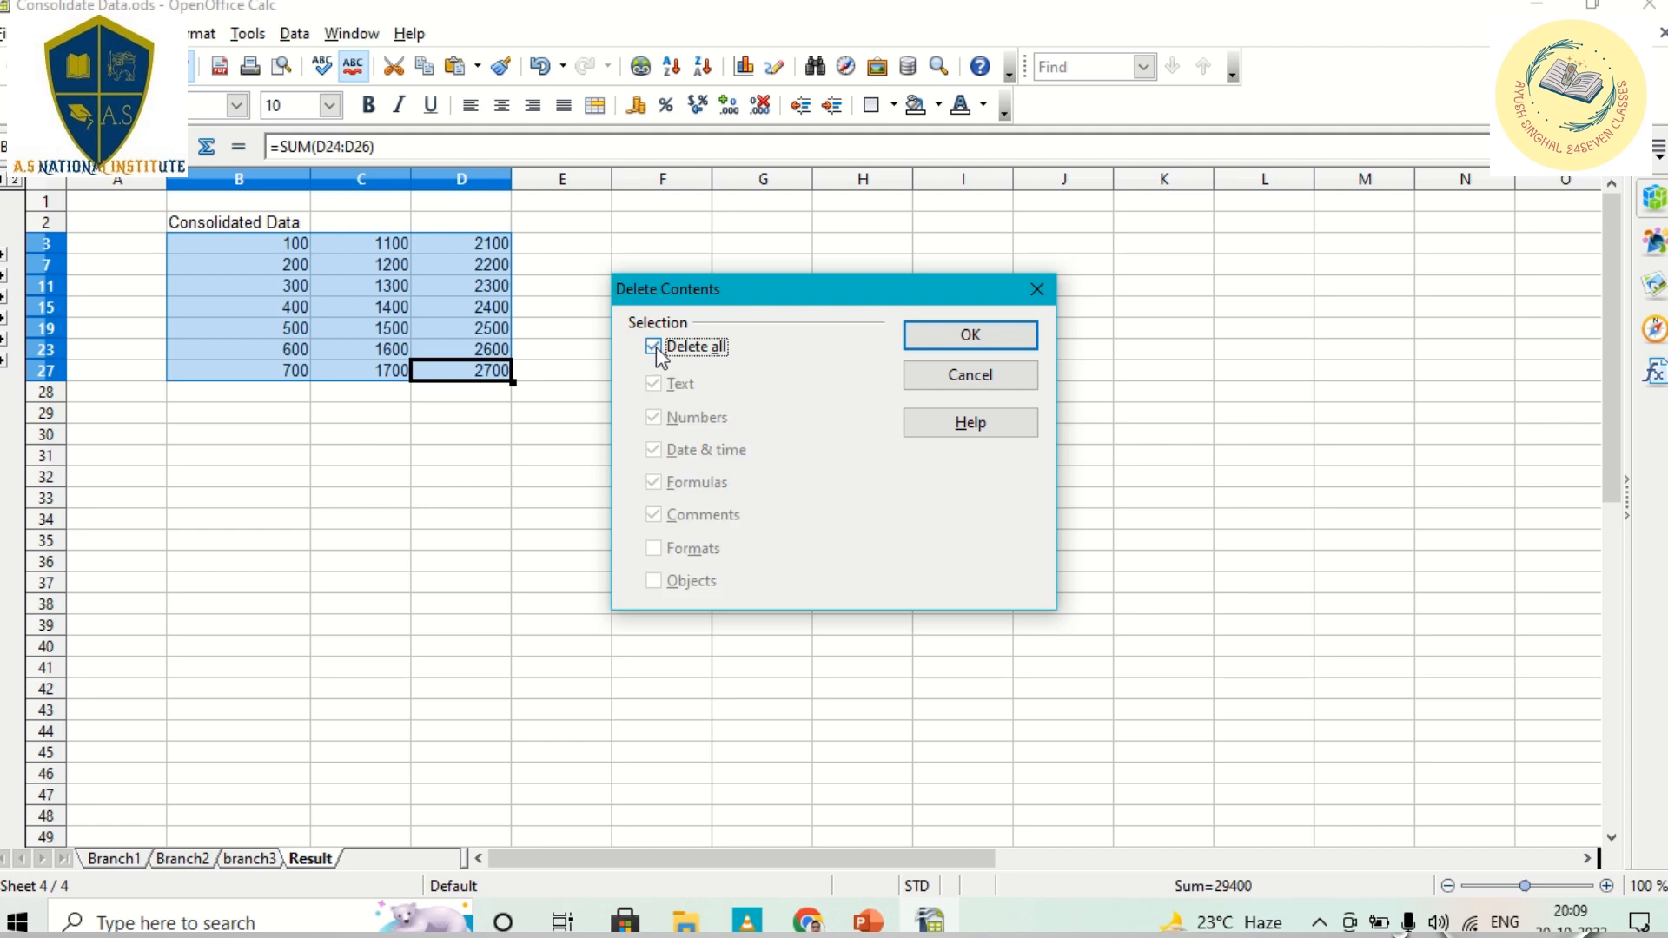
left_click(924, 348)
left_click(695, 320)
left_click(261, 246)
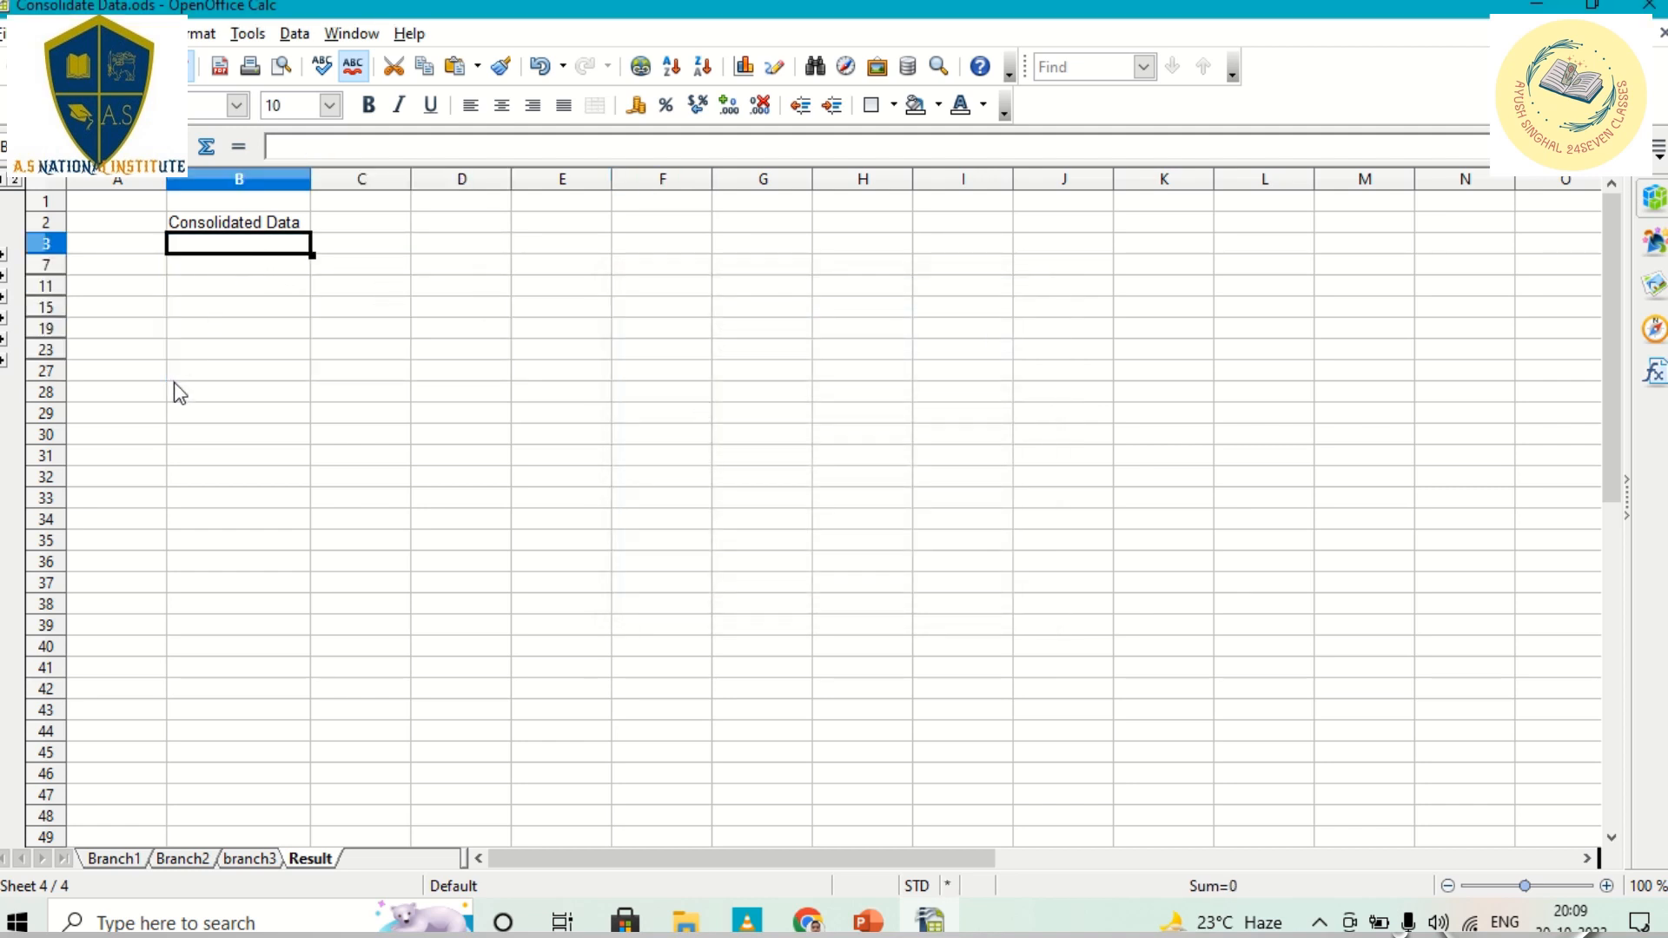
key("ctrl+s")
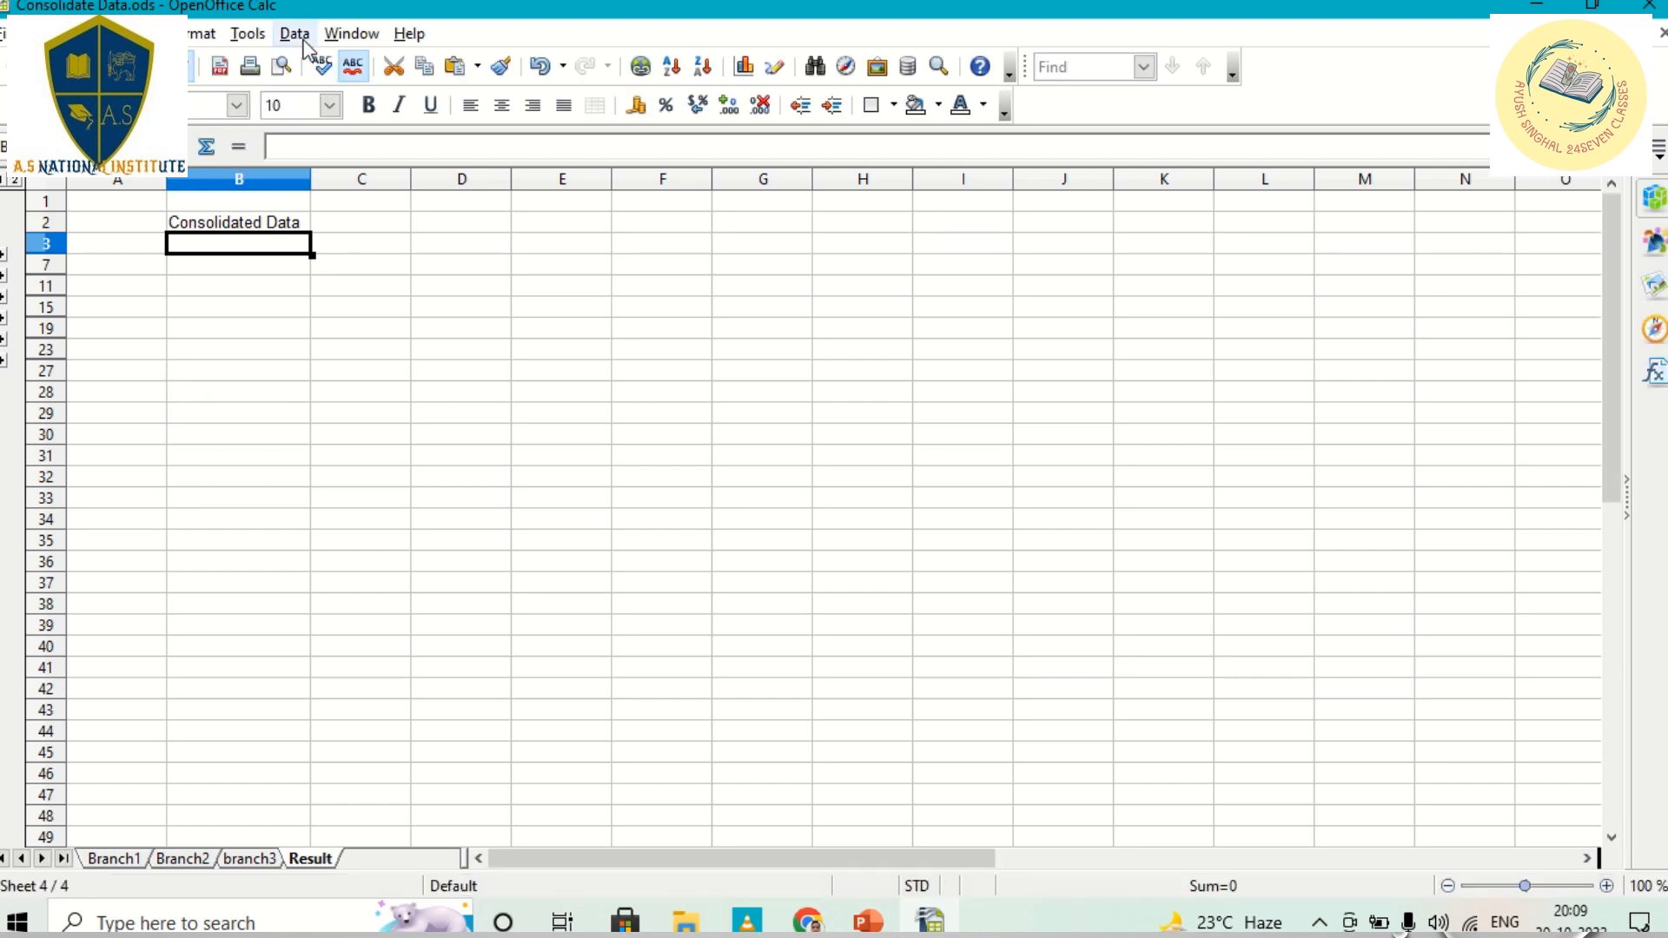
Rerun the Sum consolidation of the three branch ranges into $Result.$B$3 with Link to source data and Column labels turned off
left_click(295, 35)
left_click(339, 283)
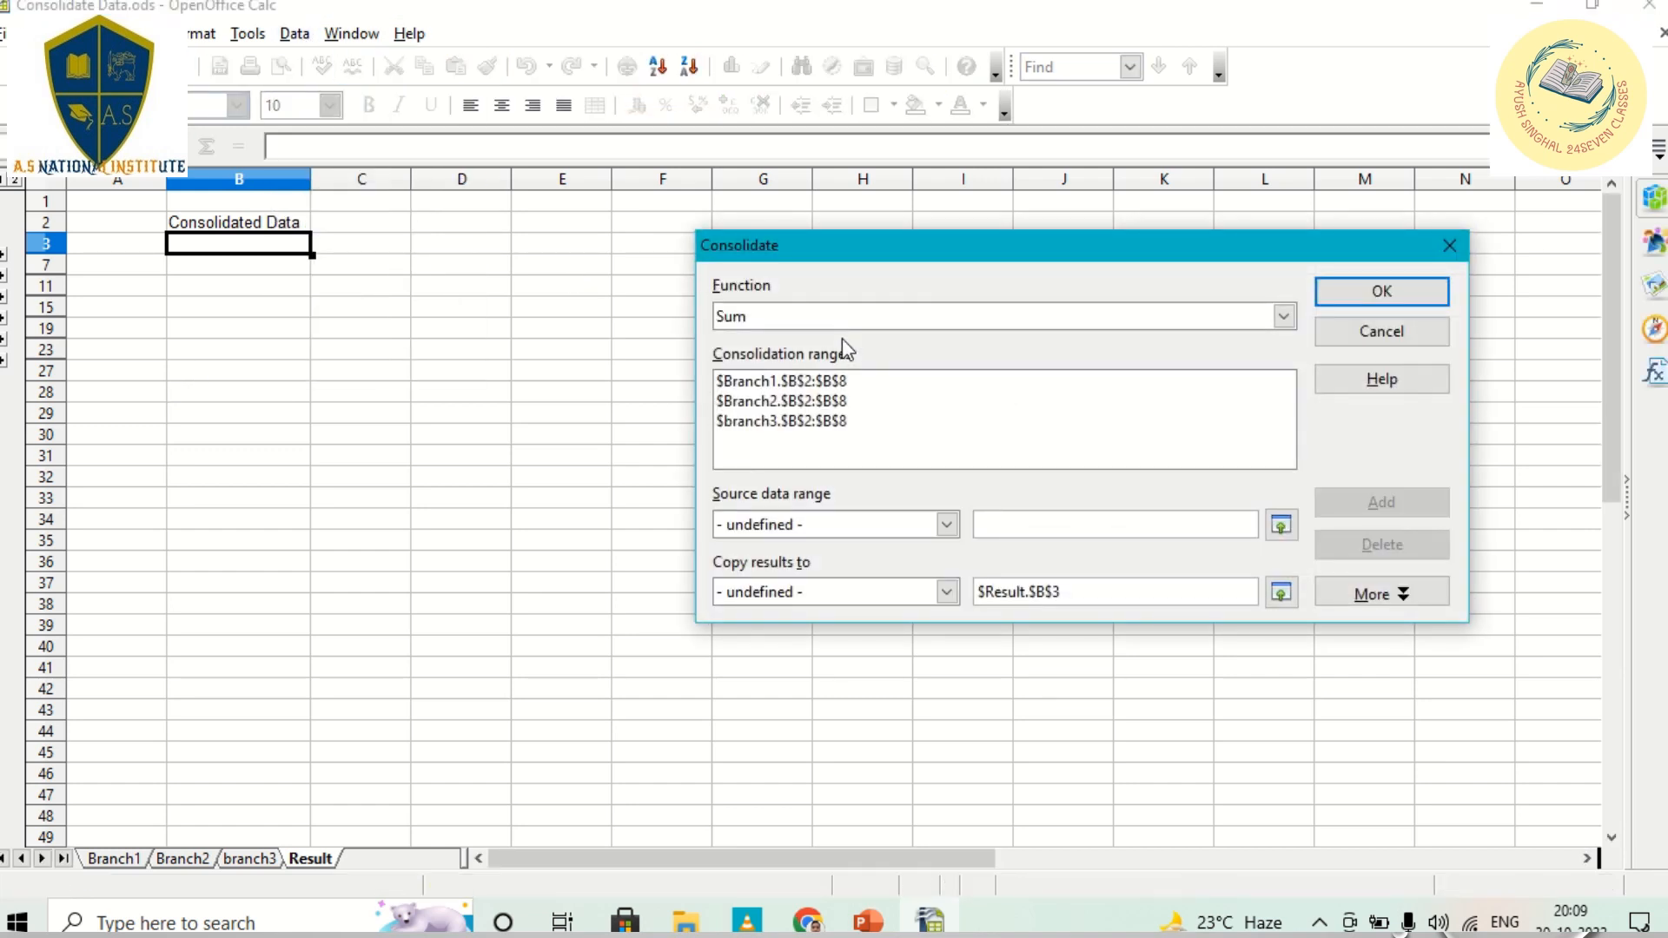
left_click(1382, 599)
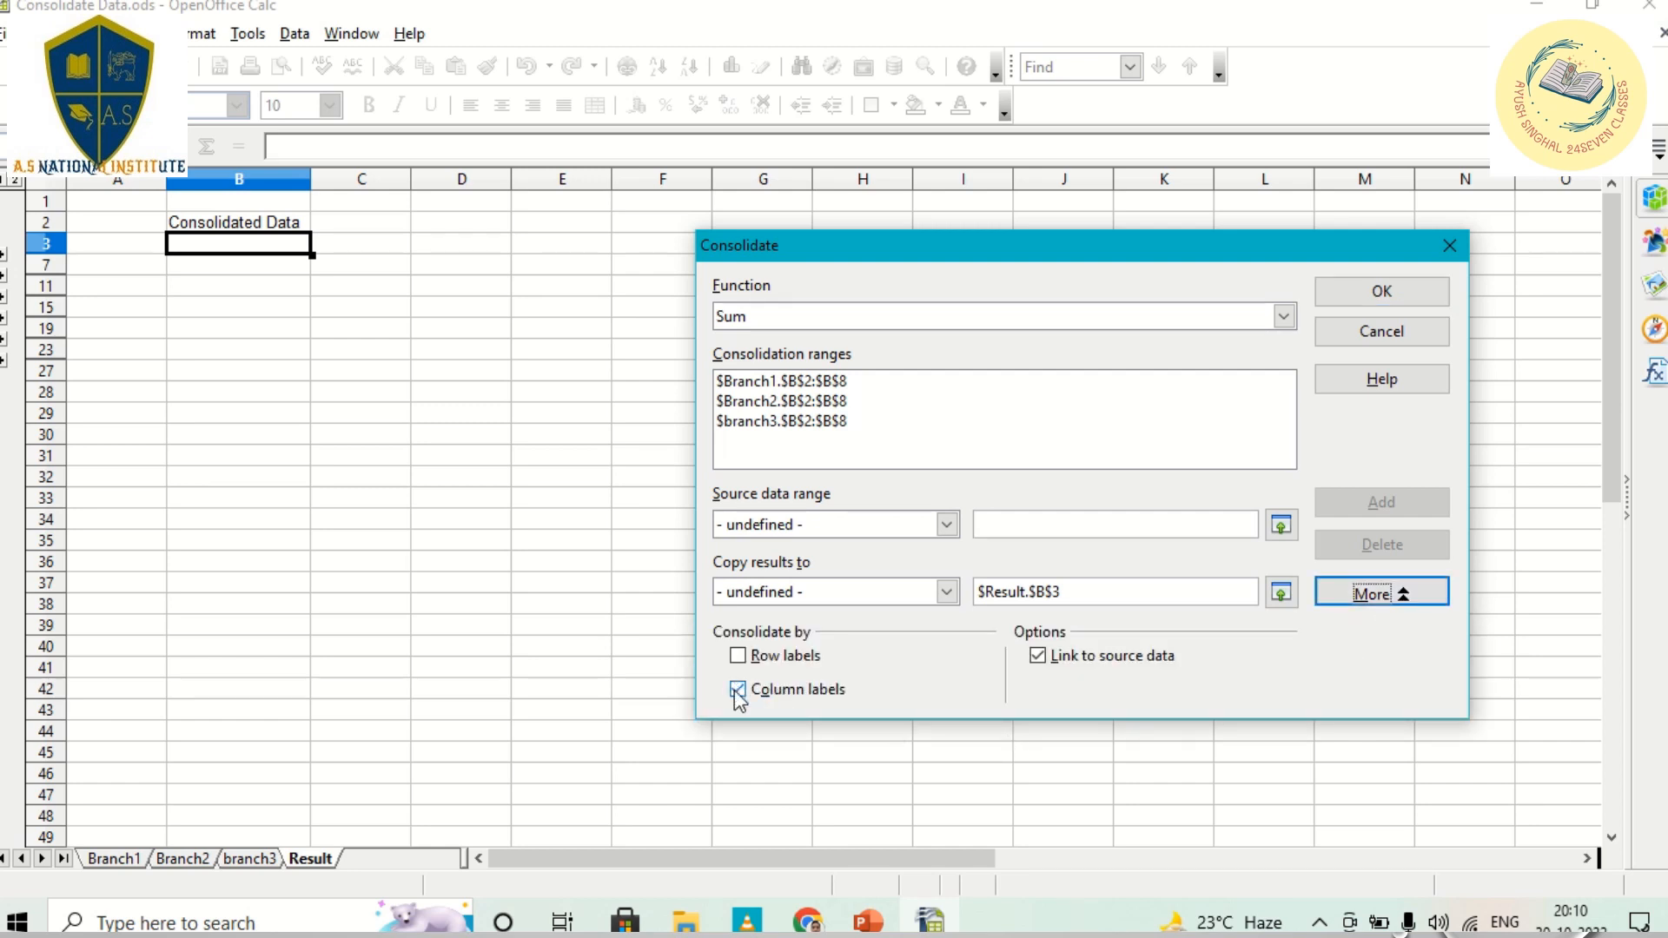
left_click(1039, 657)
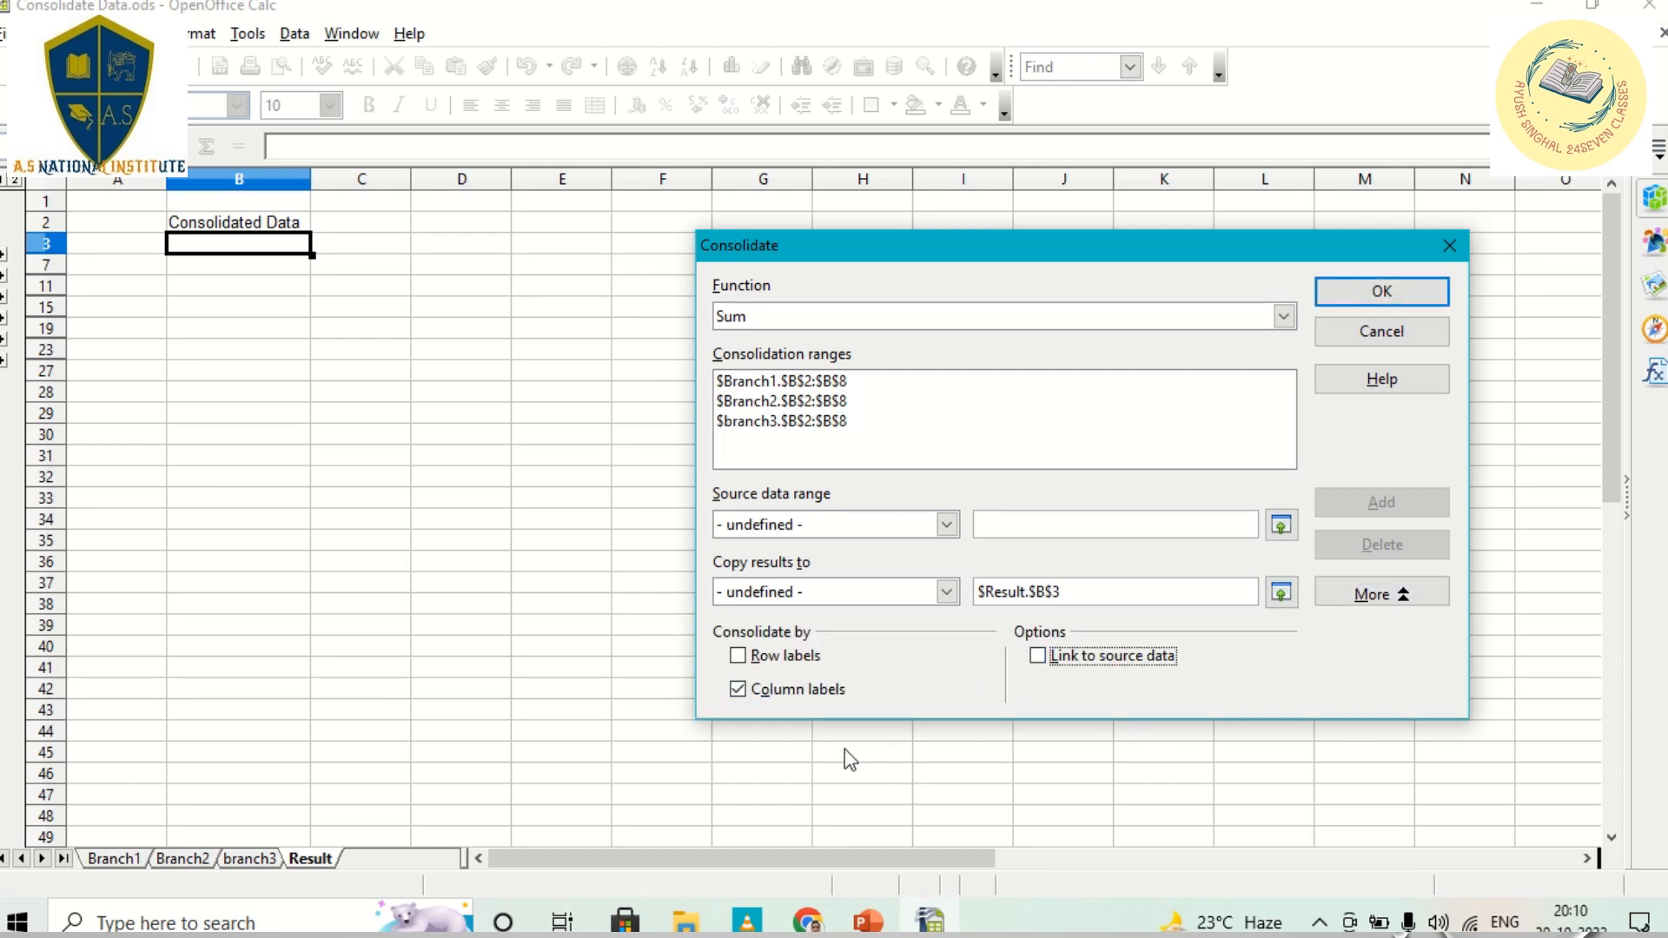
left_click(737, 689)
left_click(780, 756)
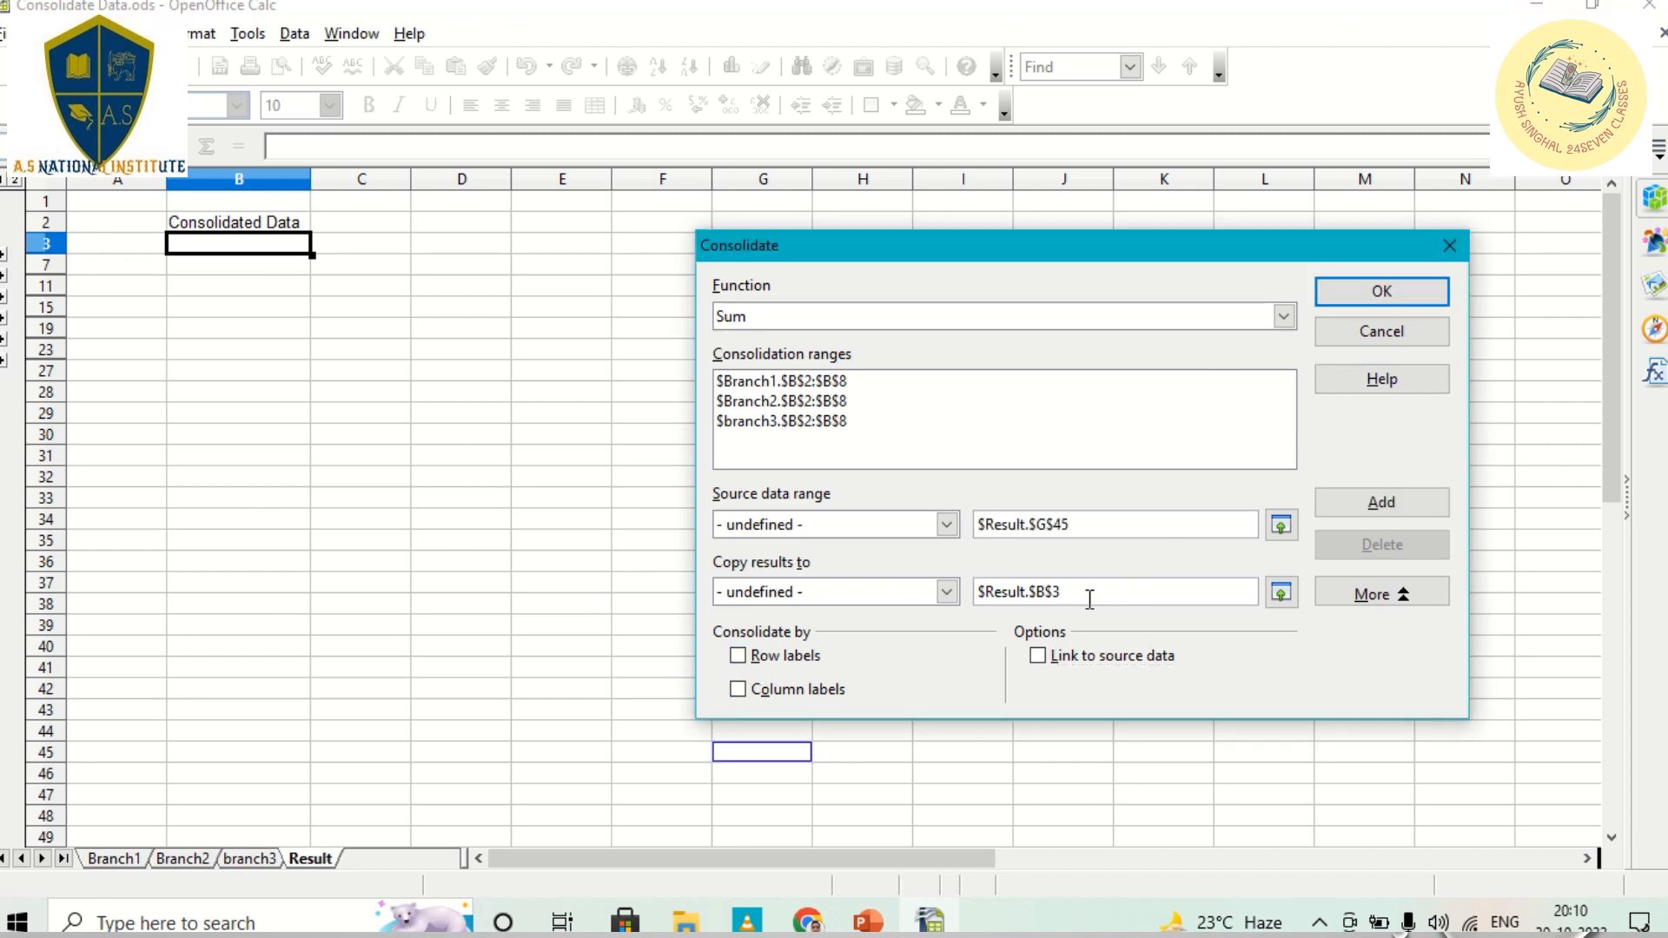
left_click(1380, 294)
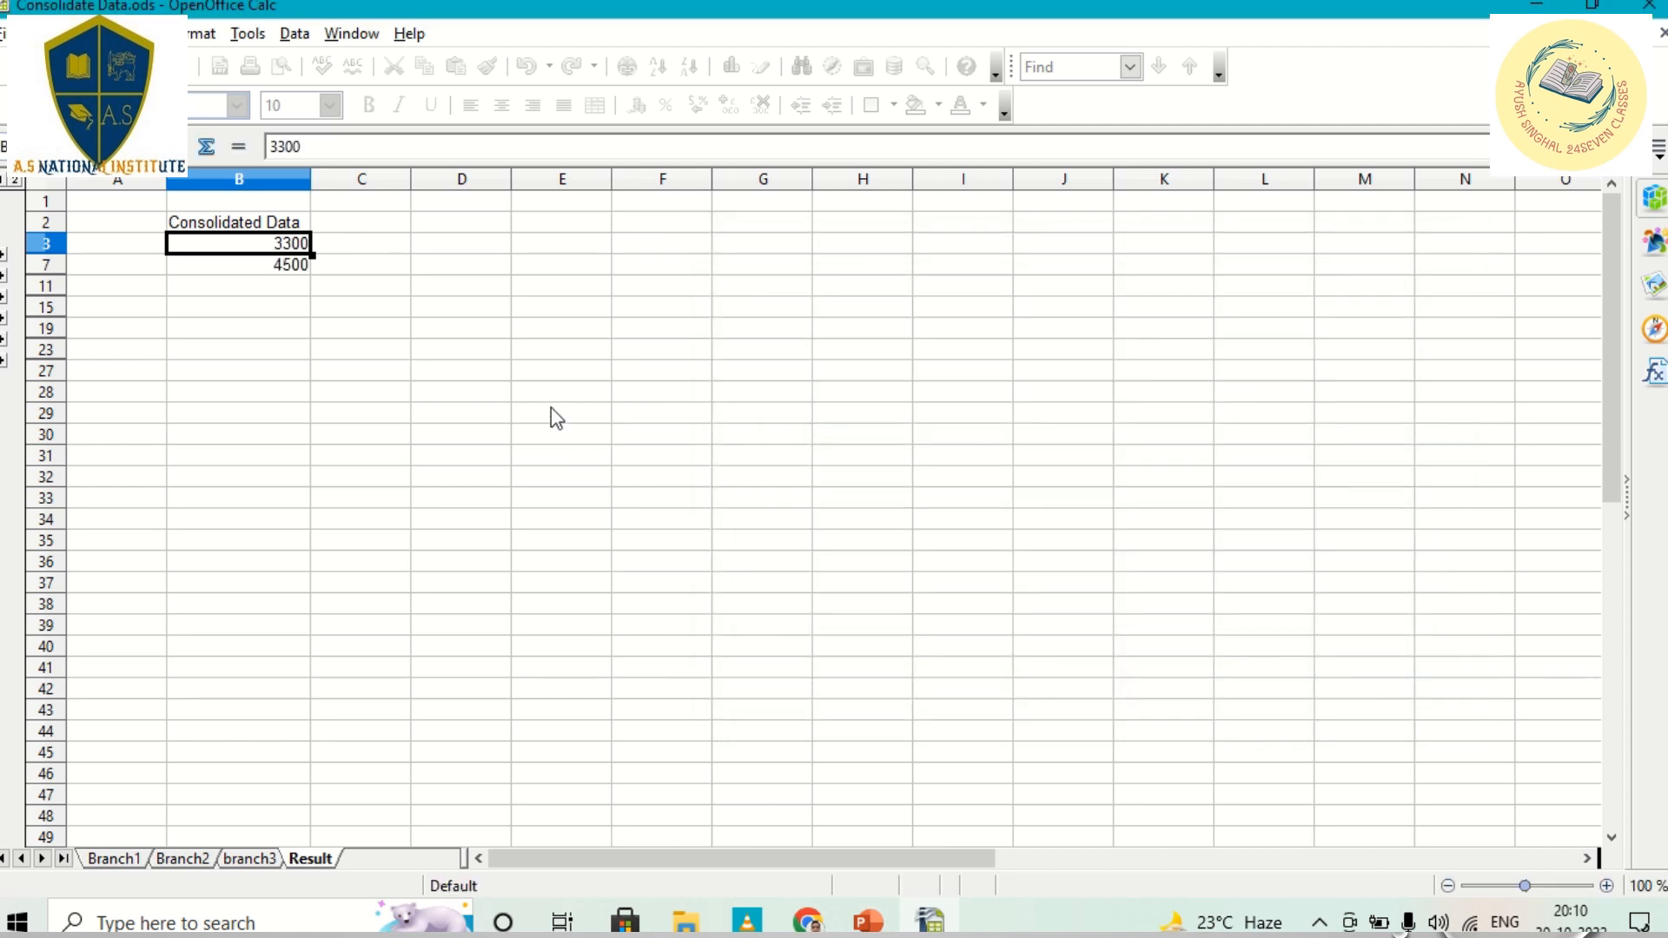
Check the cells around the new results, try to make row 3 taller and undo that height change
left_click(383, 368)
left_click(214, 238)
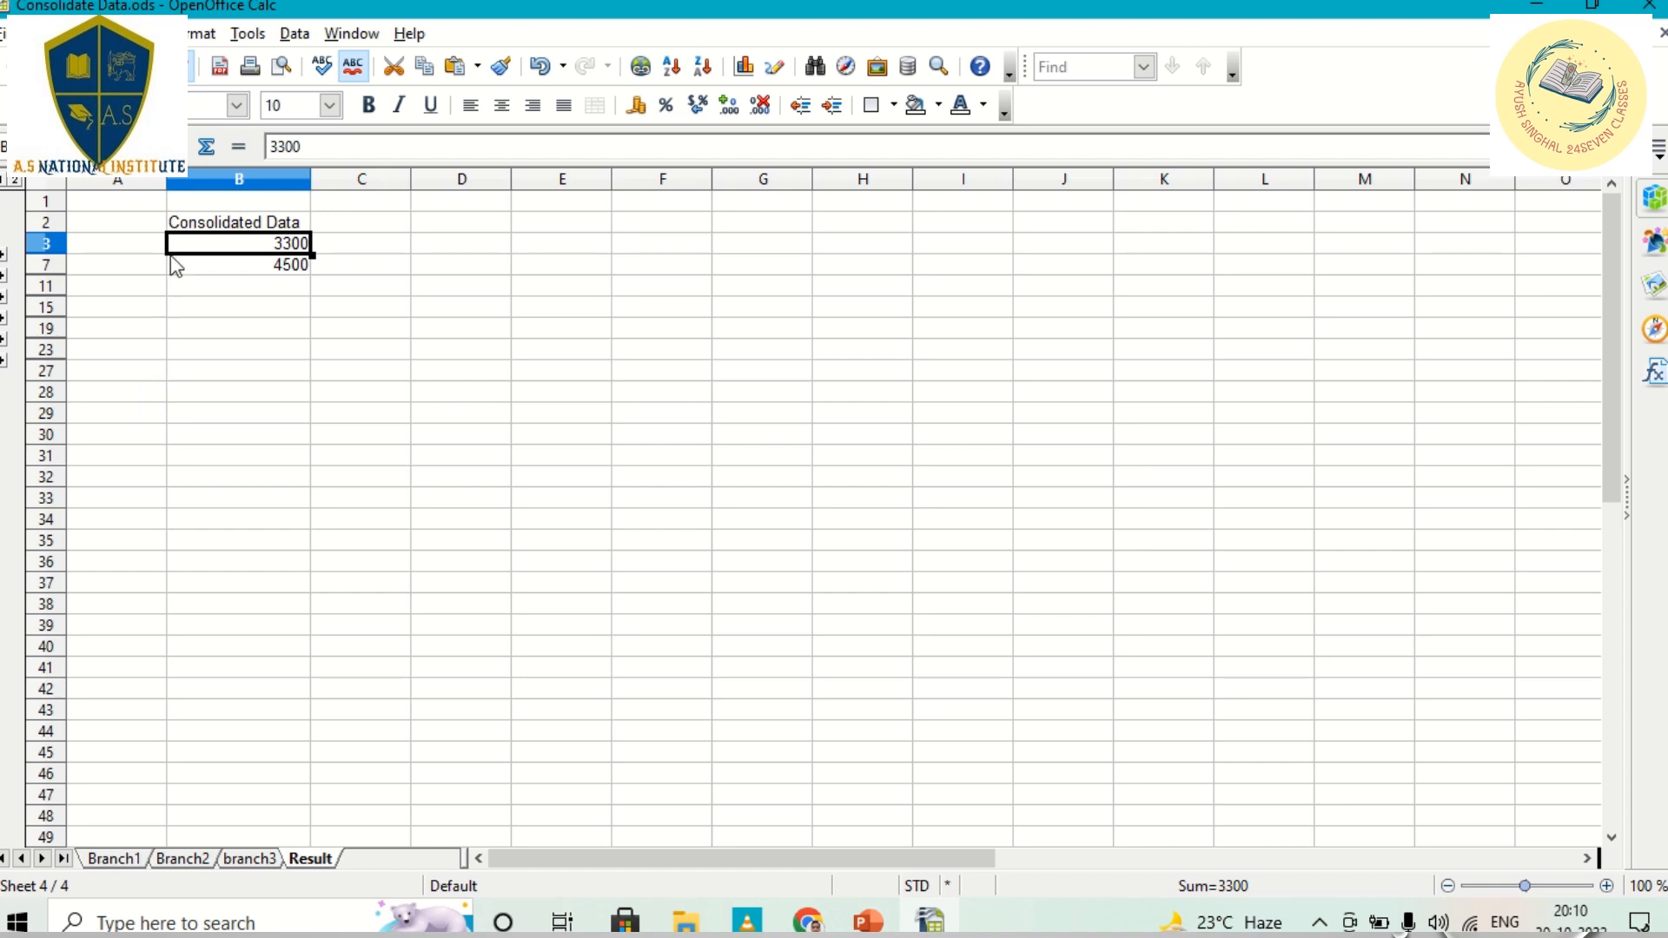
left_click(276, 330)
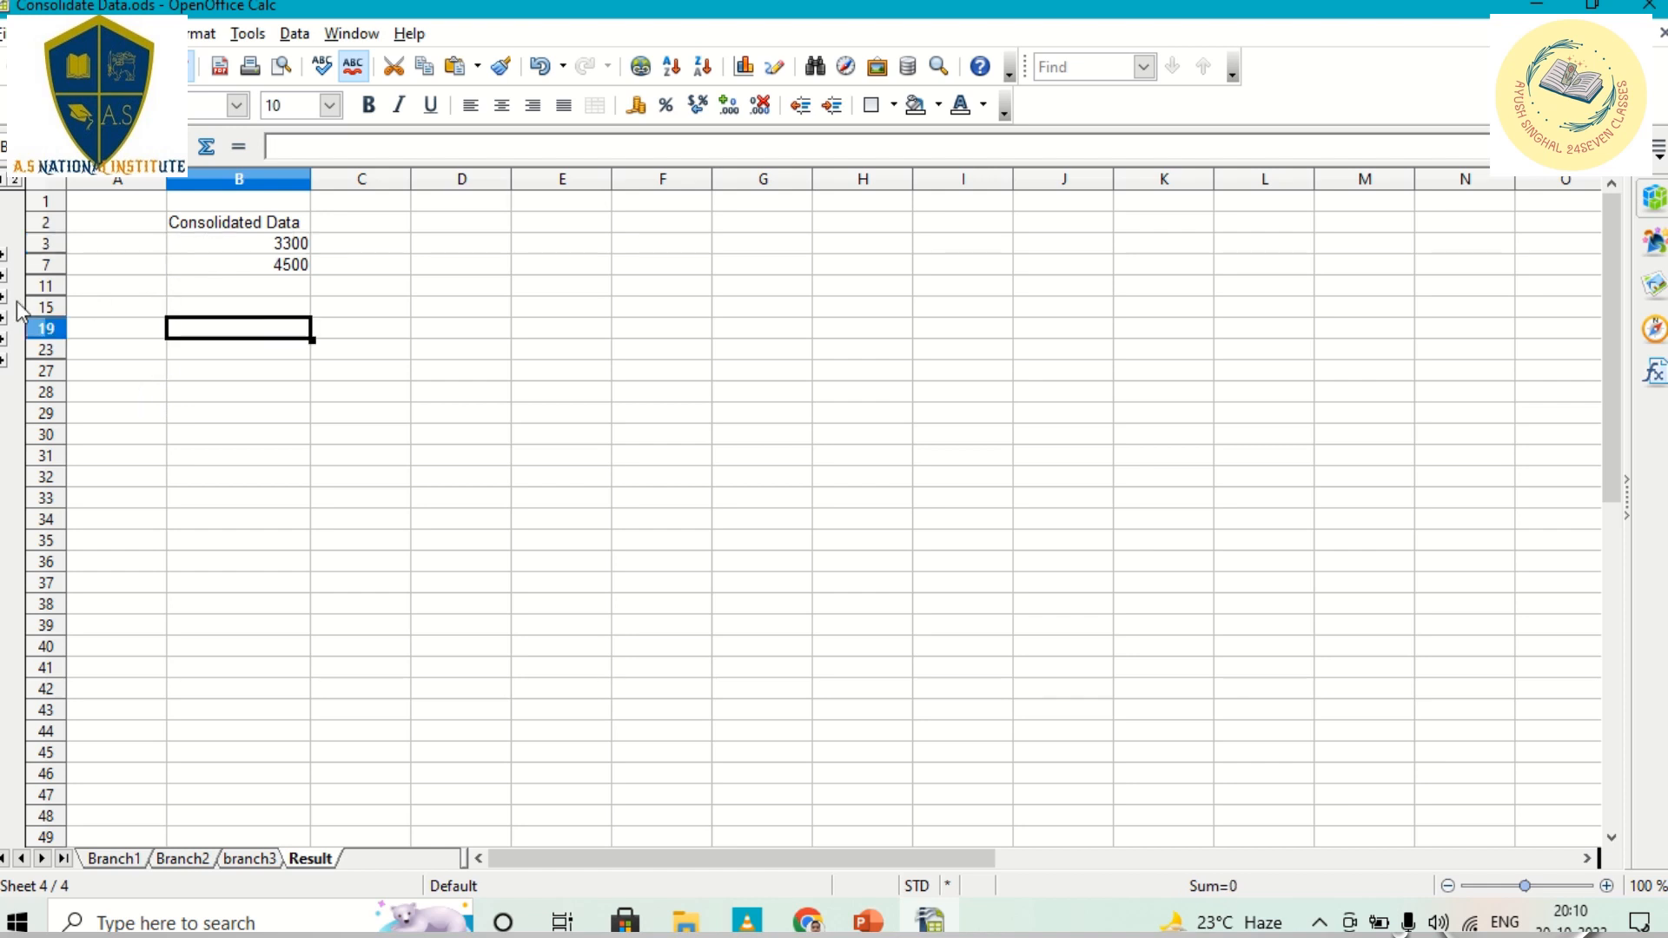
left_click(418, 293)
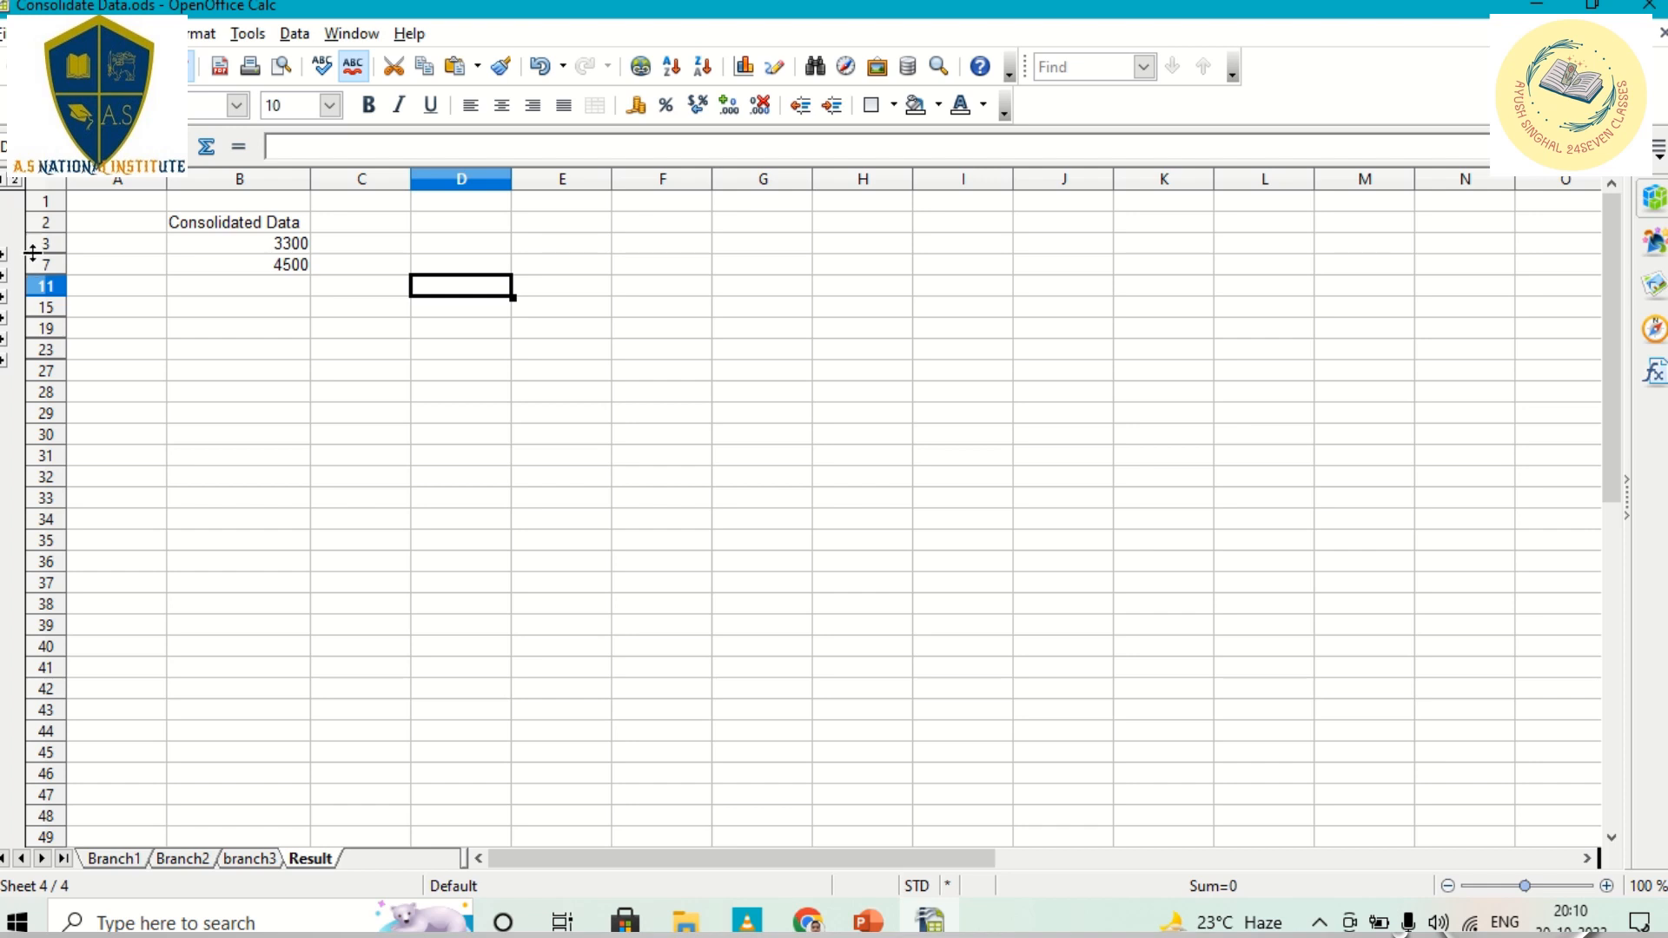
left_click_drag(32, 253, 38, 316)
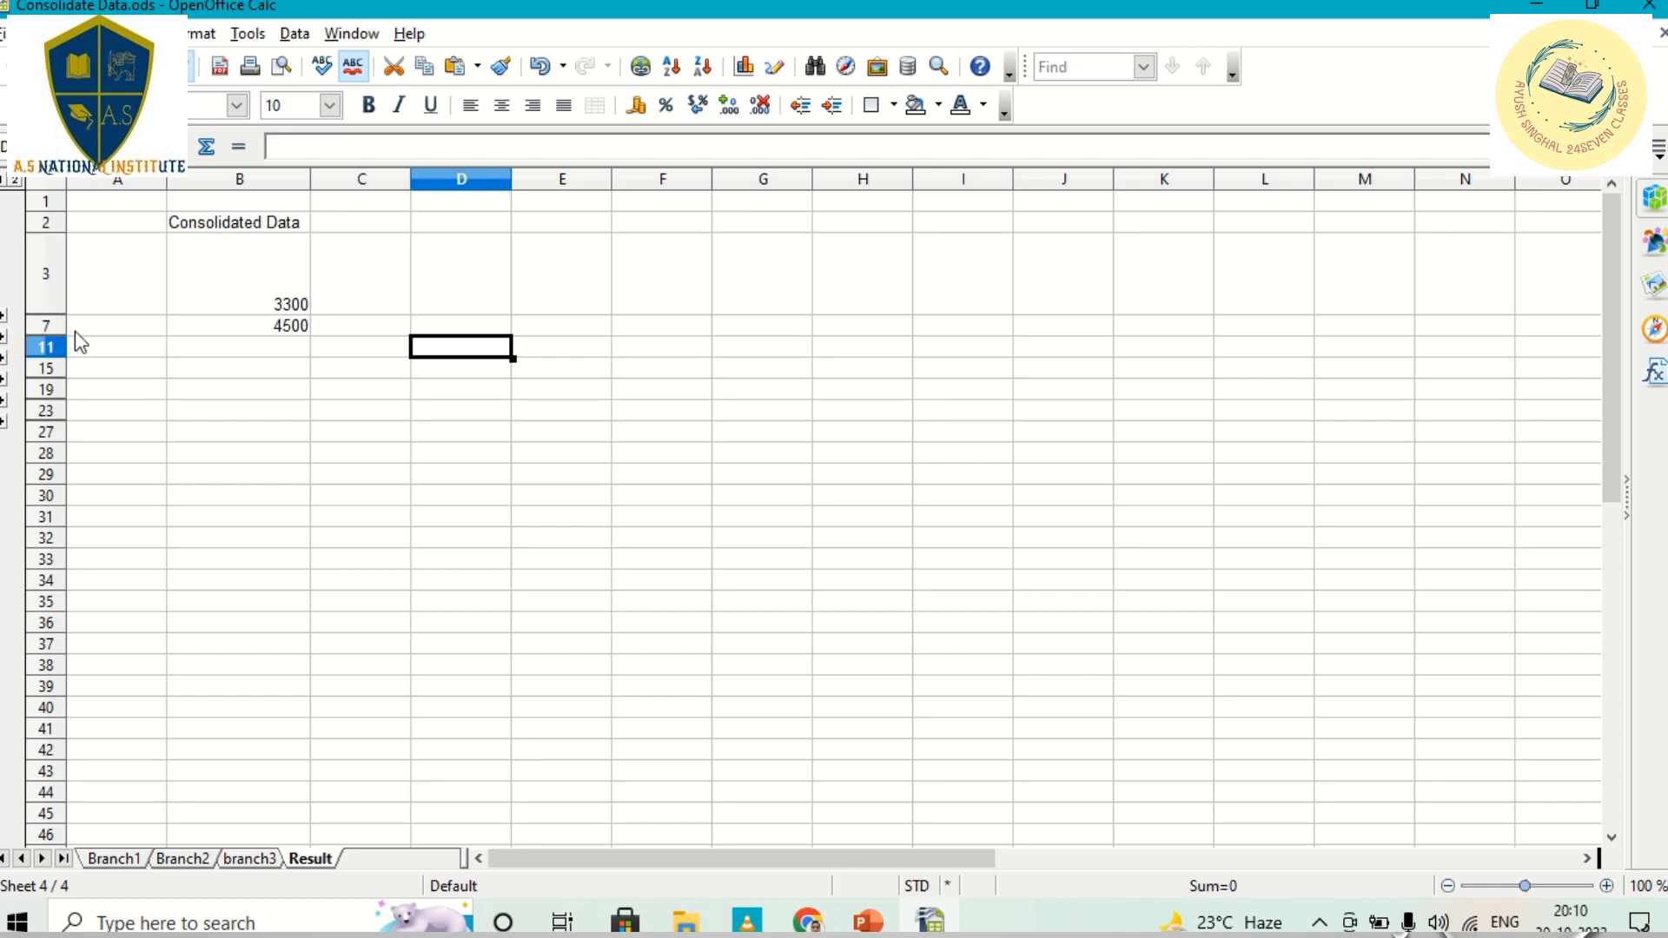
key("ctrl+z")
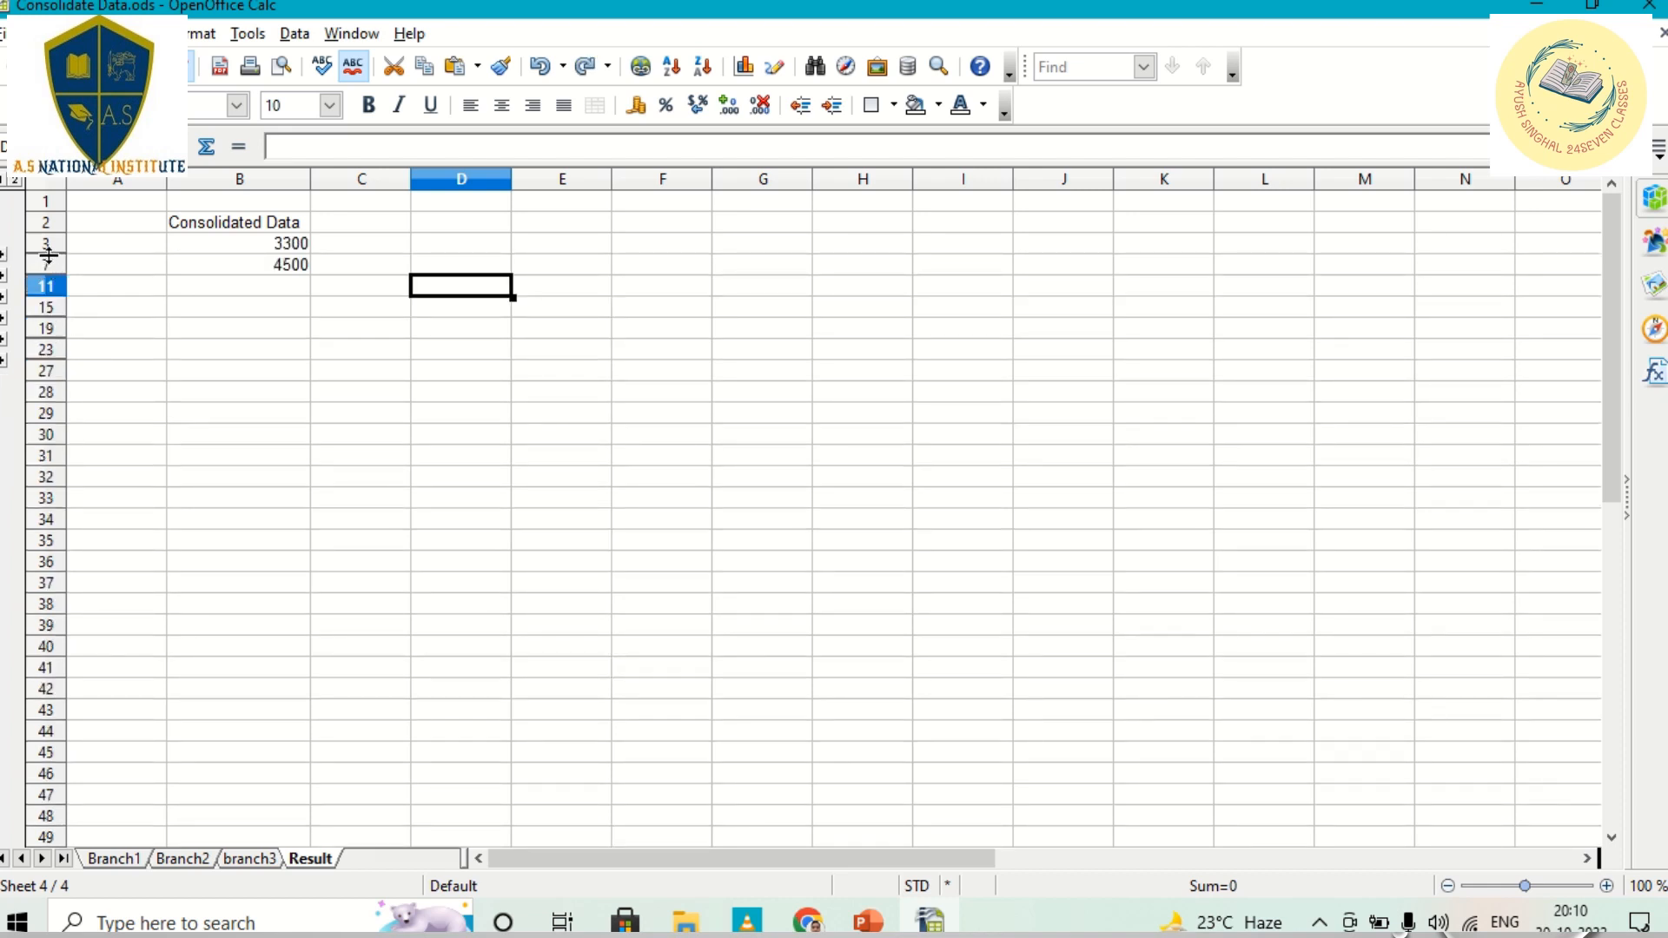
Reveal the hidden rows 4 to 6 between rows 3 and 7 of the Result sheet
left_click_drag(45, 254, 57, 328)
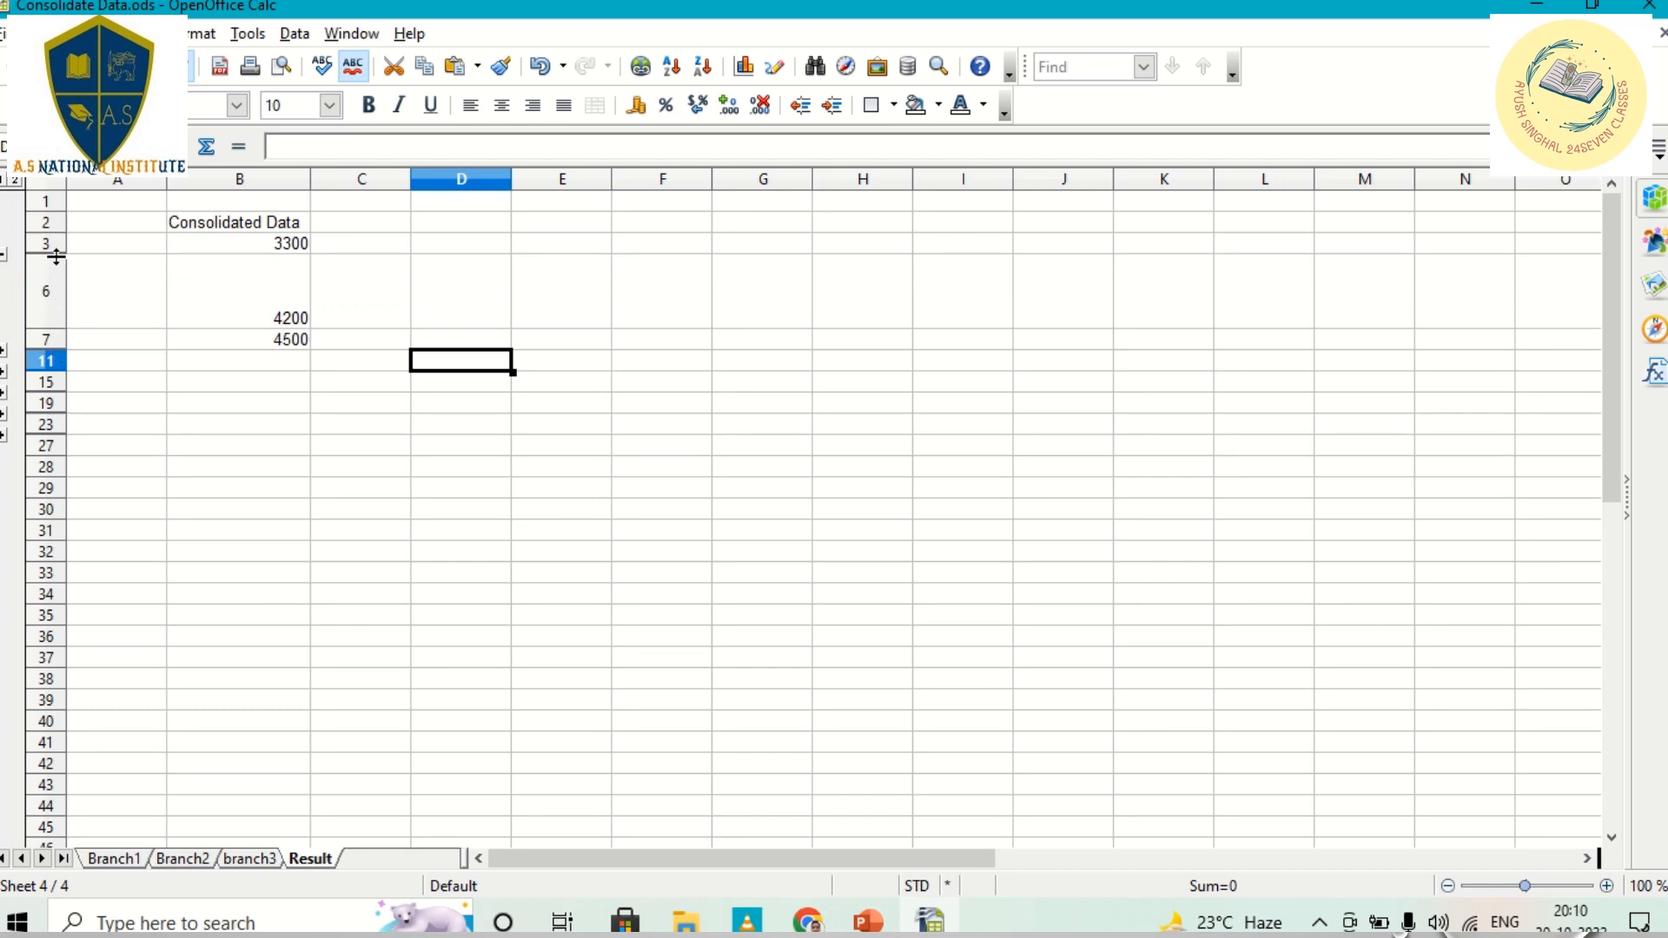
left_click_drag(56, 256, 73, 339)
left_click_drag(52, 254, 58, 309)
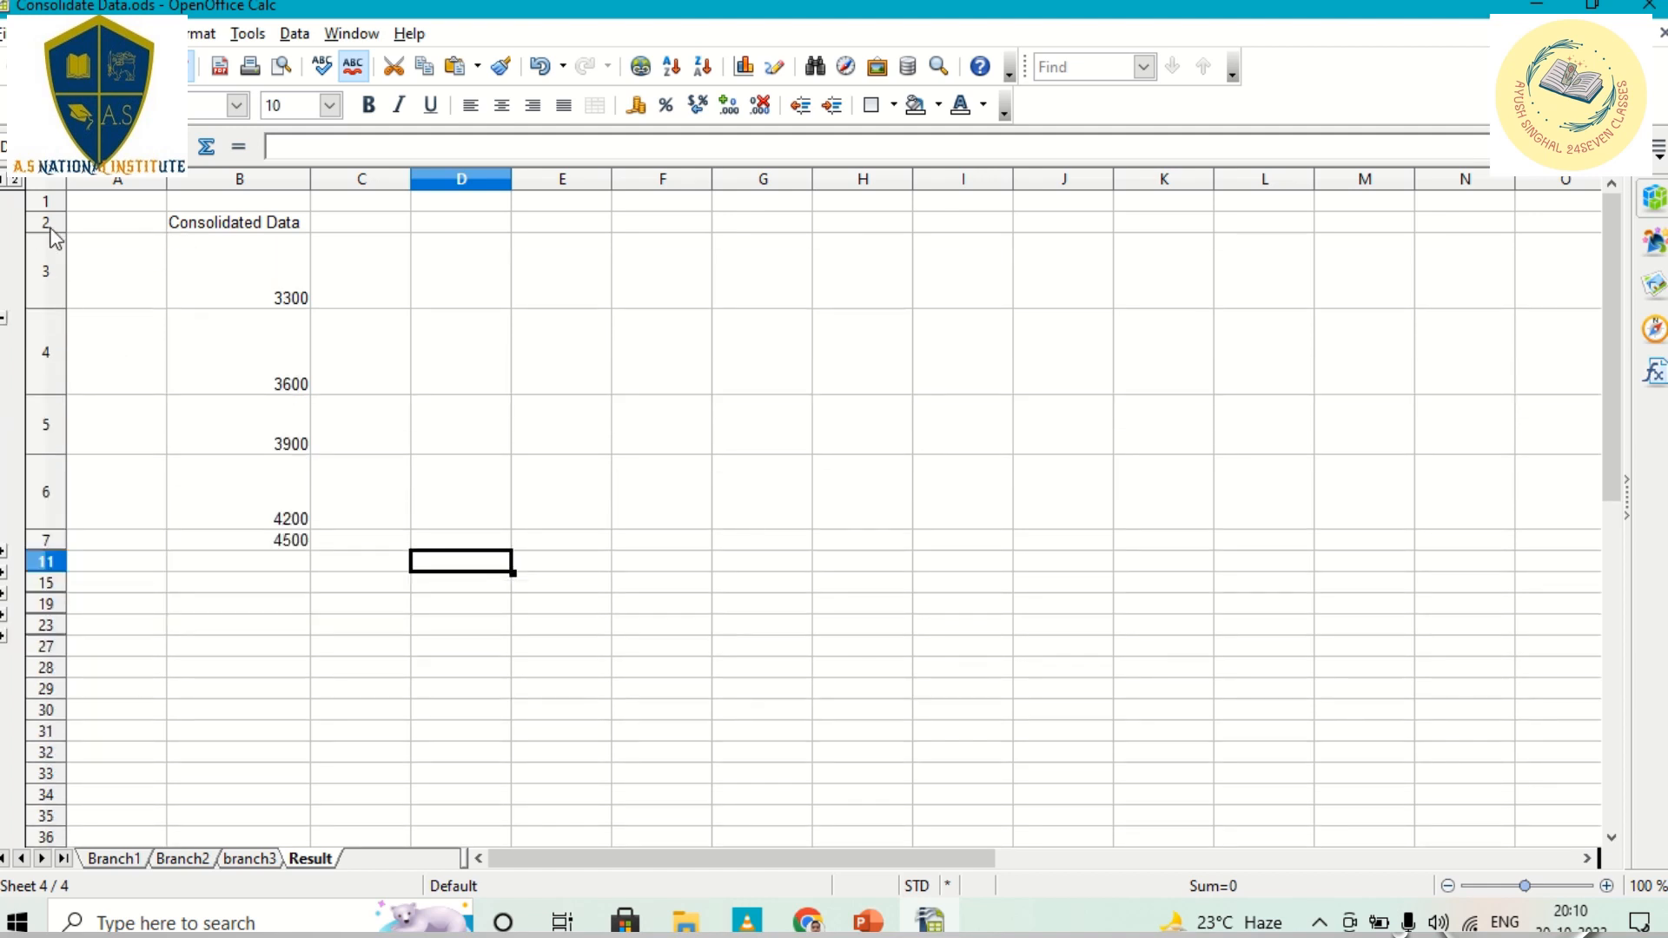
Make row 1 taller and adjust the heights of rows 2 and 3 around the Consolidated Data heading
left_click_drag(51, 233, 52, 273)
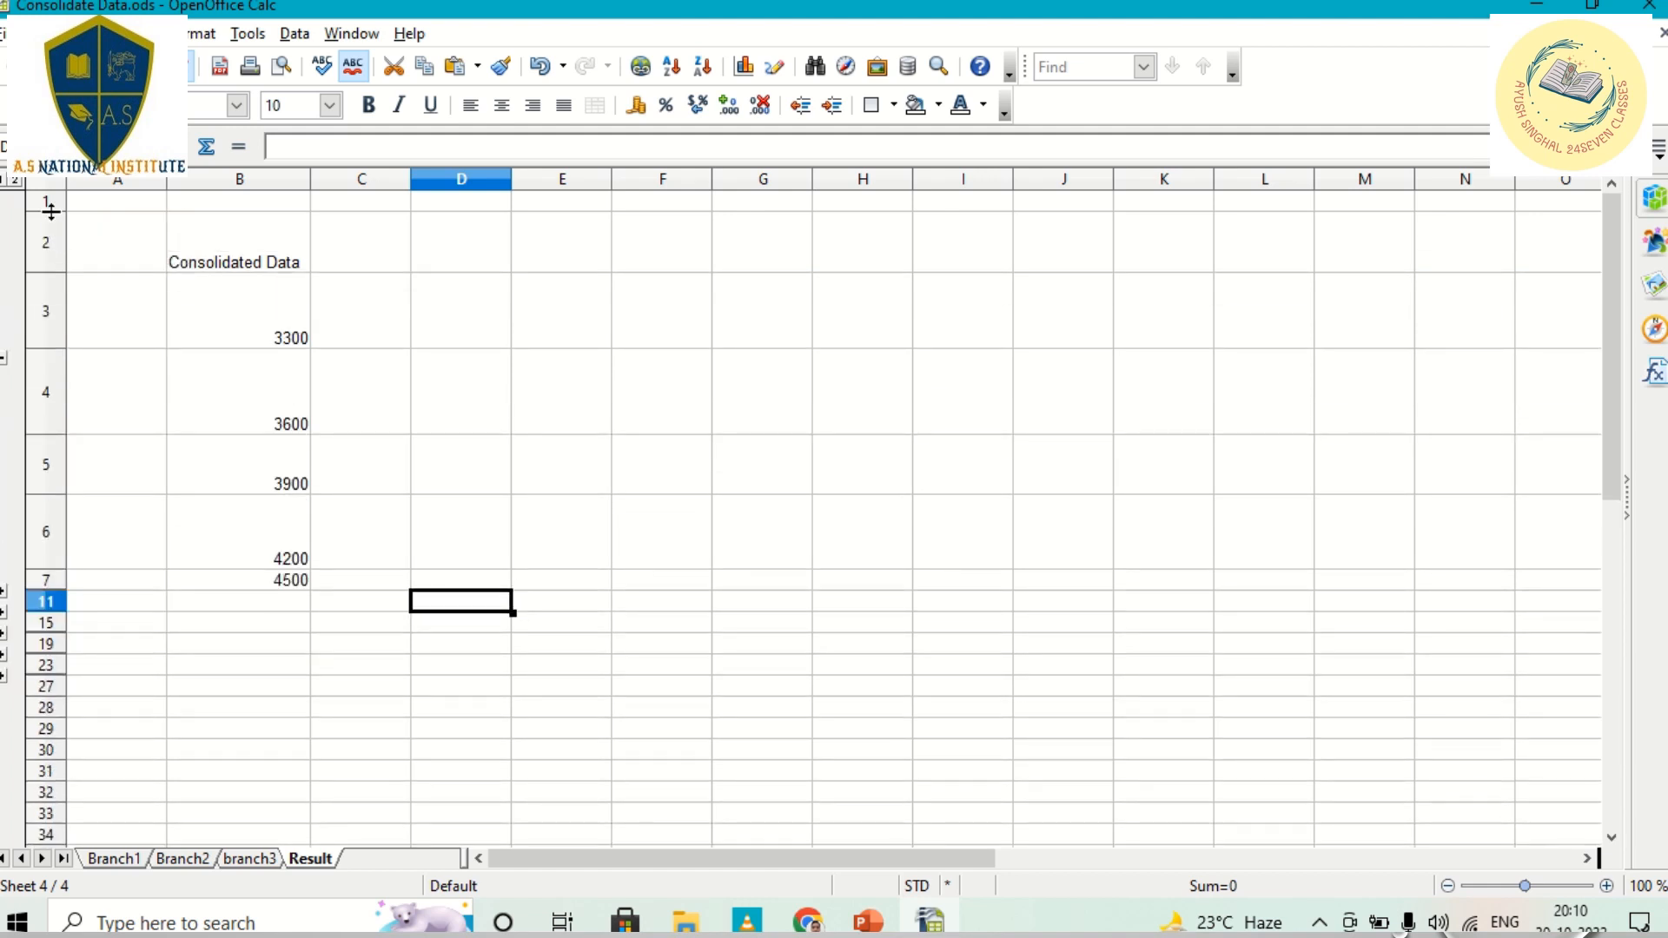
left_click_drag(51, 211, 60, 264)
left_click(522, 321)
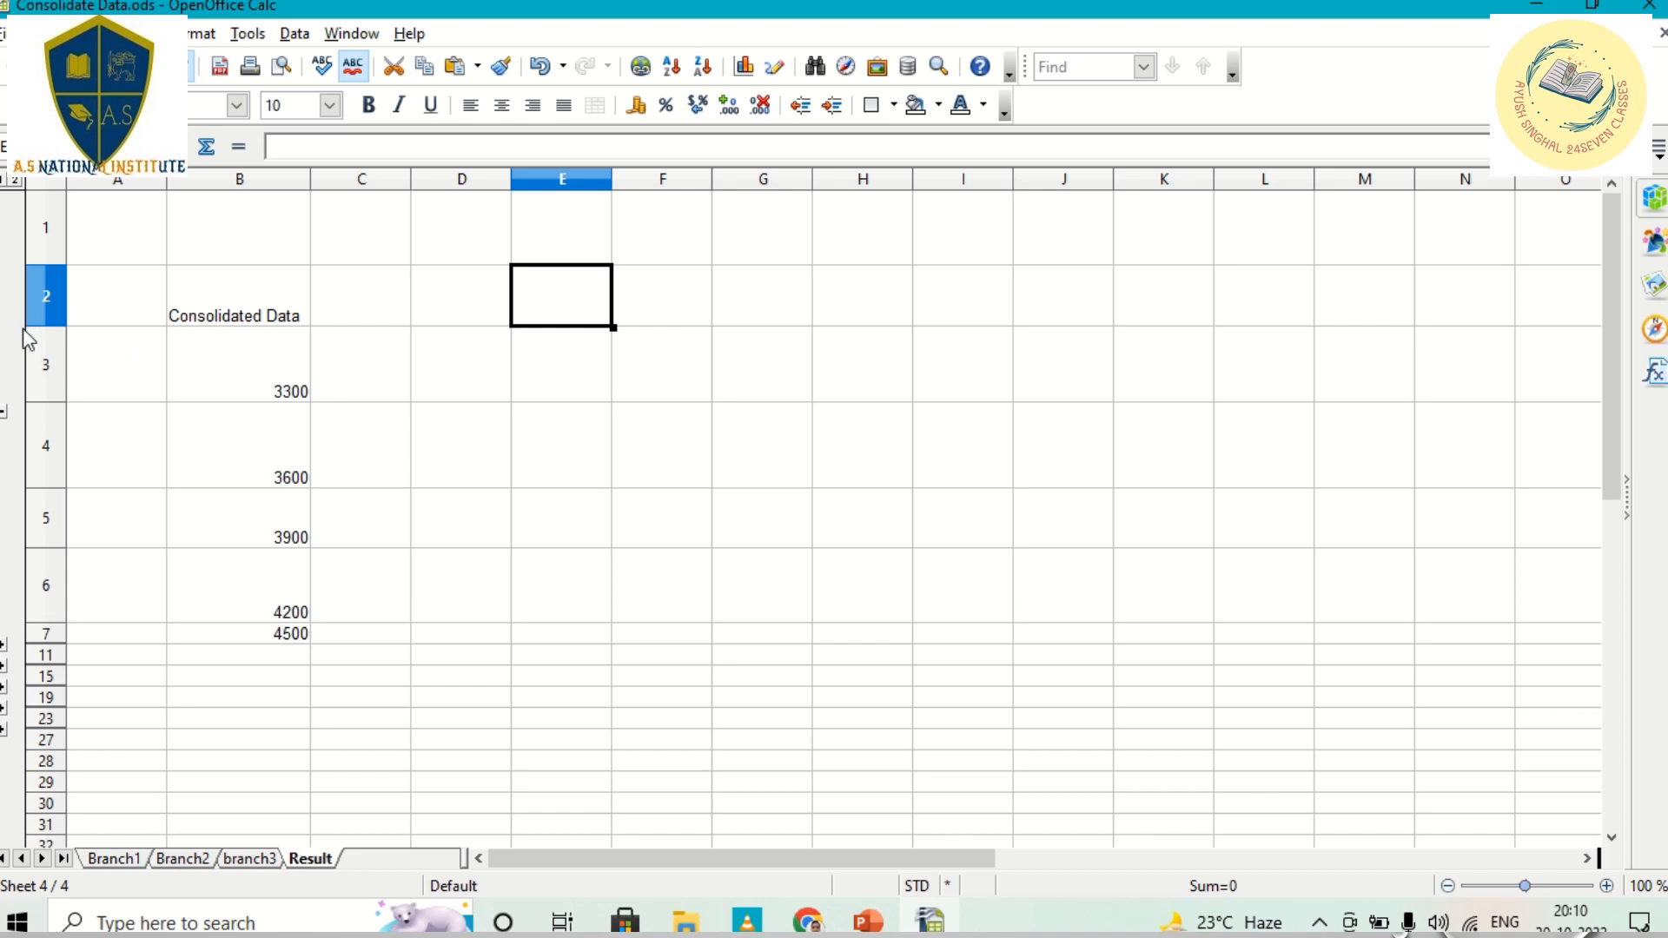
left_click_drag(25, 329, 24, 301)
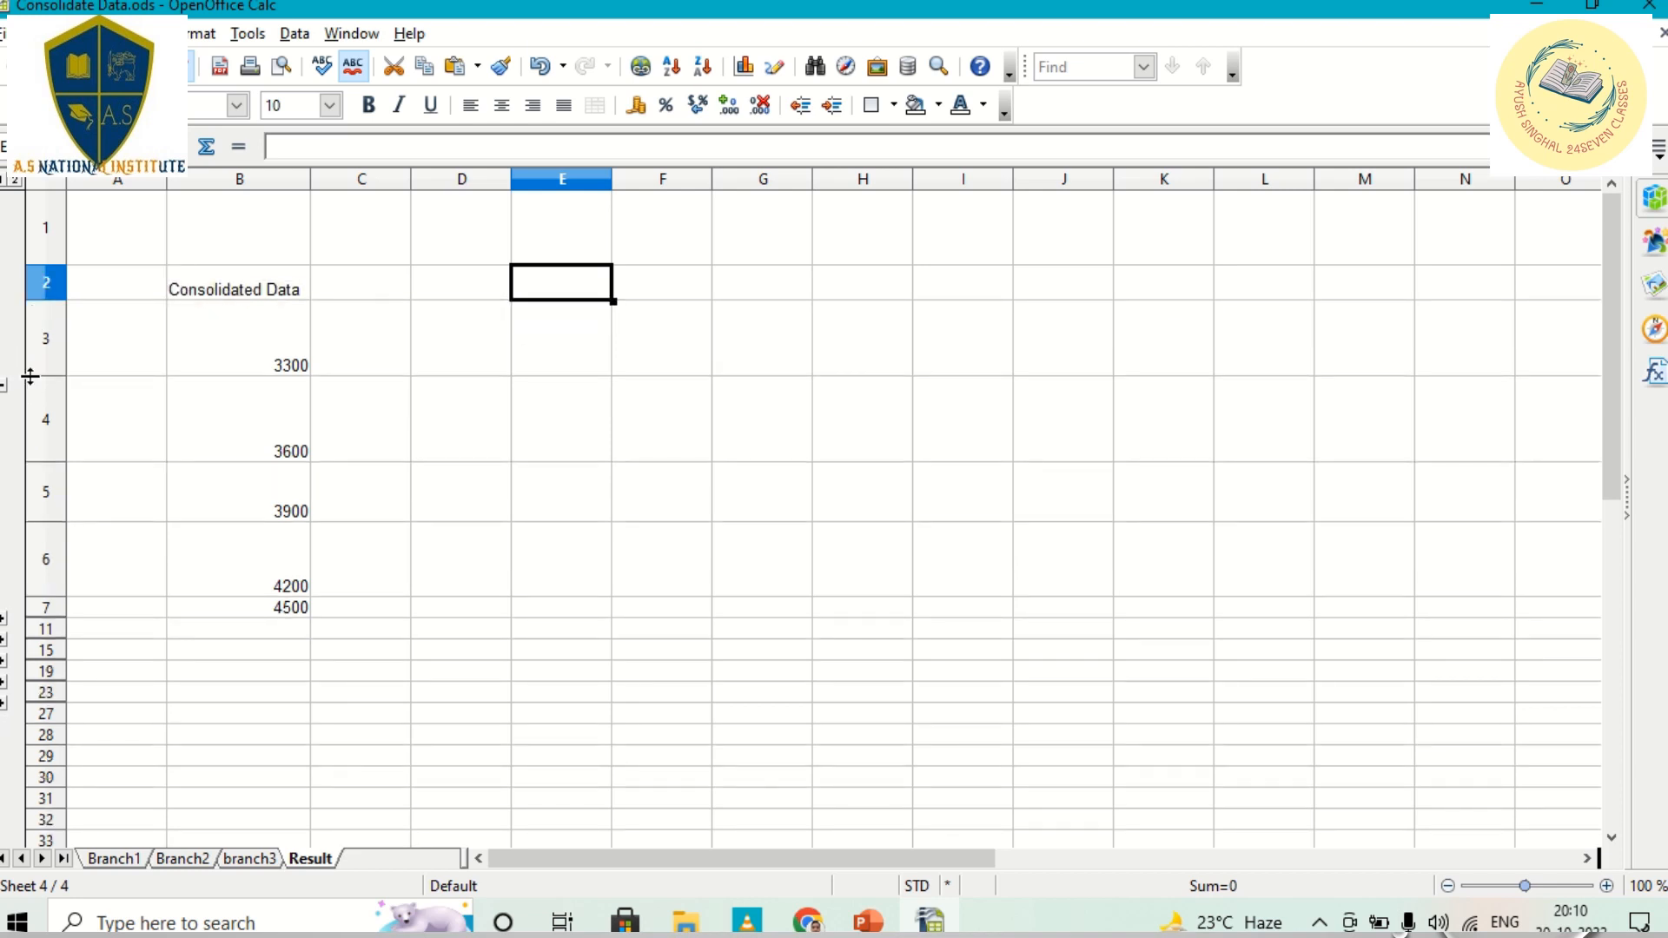
left_click_drag(30, 376, 30, 344)
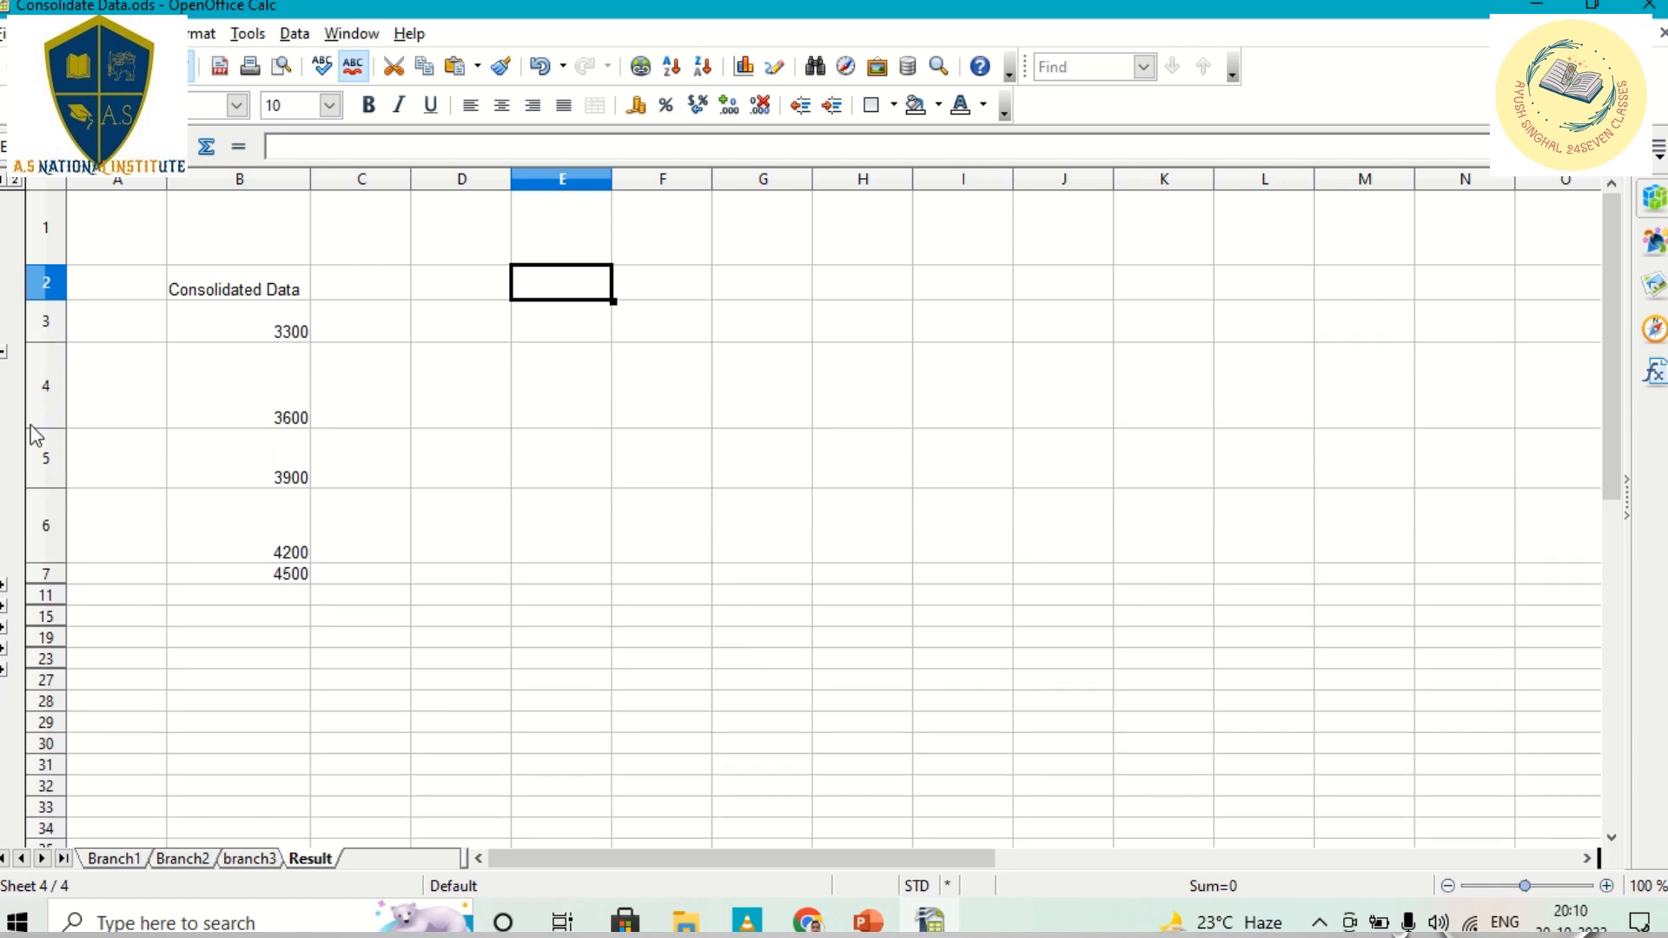
Go through the consolidated values from B4 to B7 and reveal the hidden rows 8 to 10 below them
left_click(226, 421)
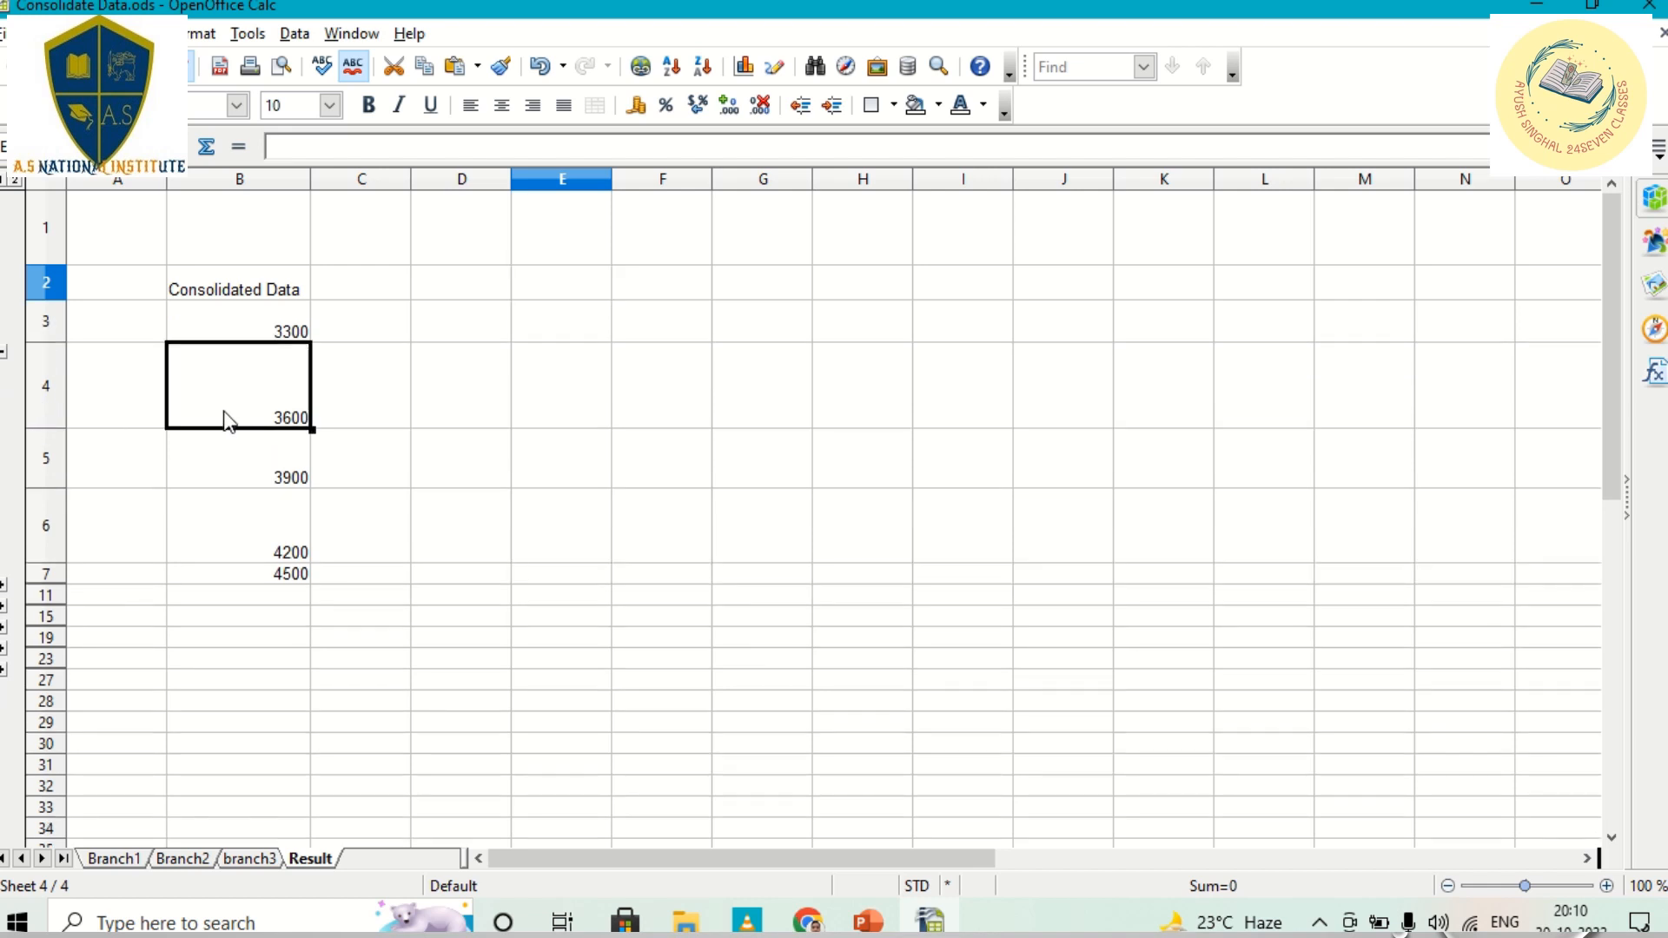
key("Down")
key("Down")
key("Down")
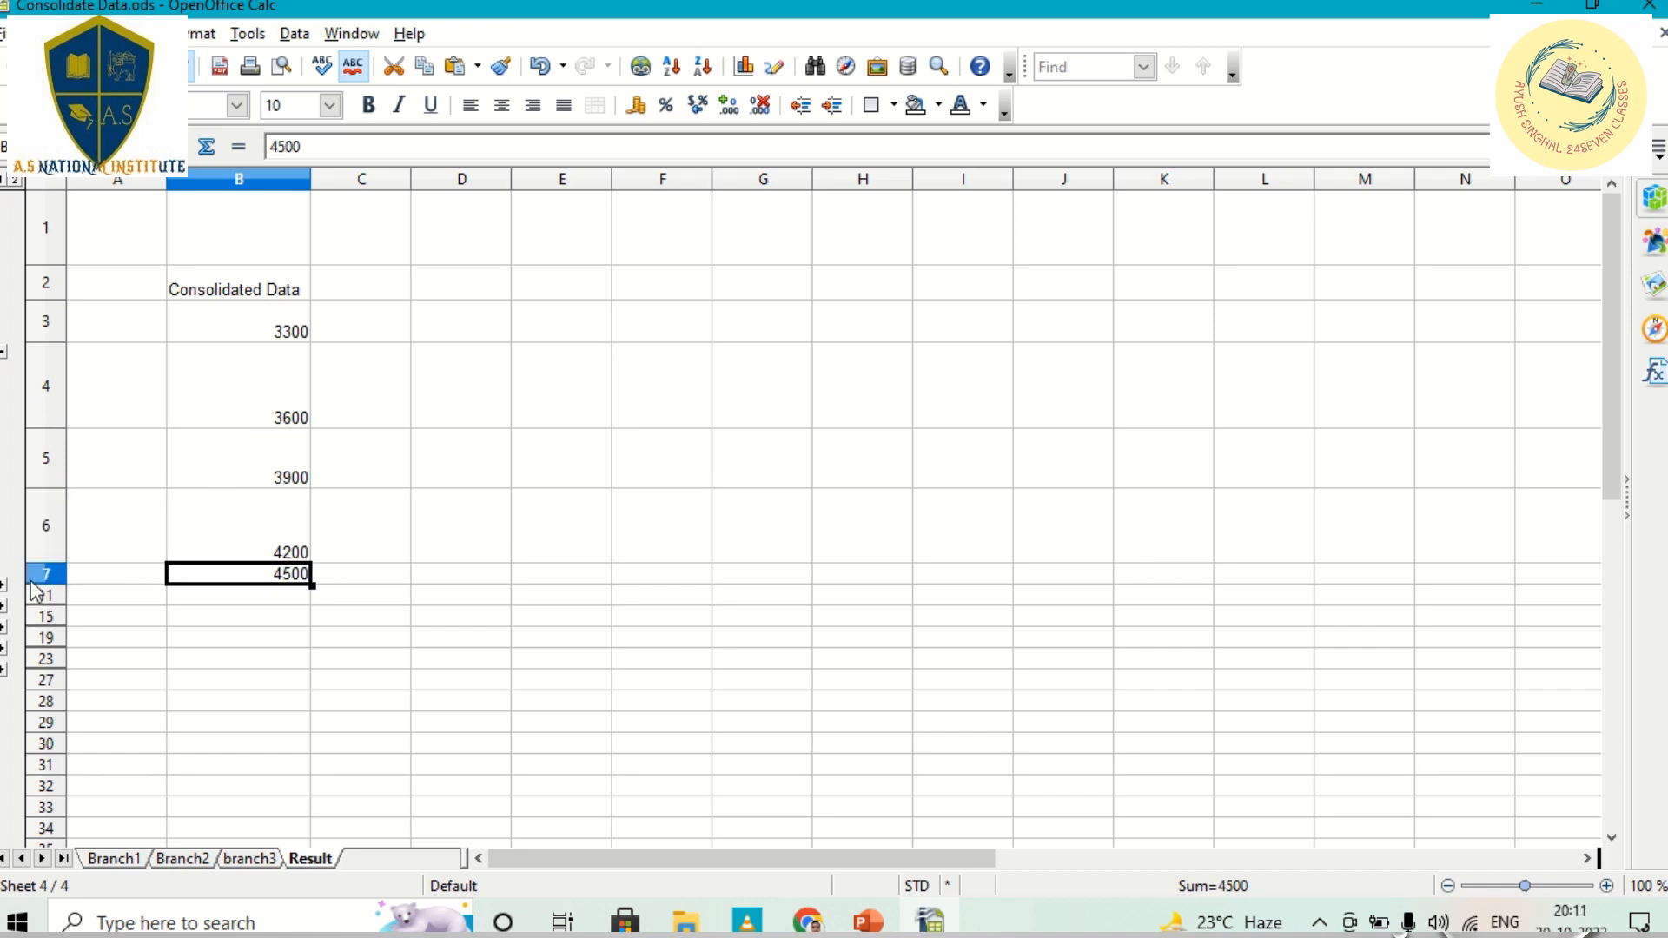
left_click_drag(35, 585, 55, 610)
left_click(531, 560)
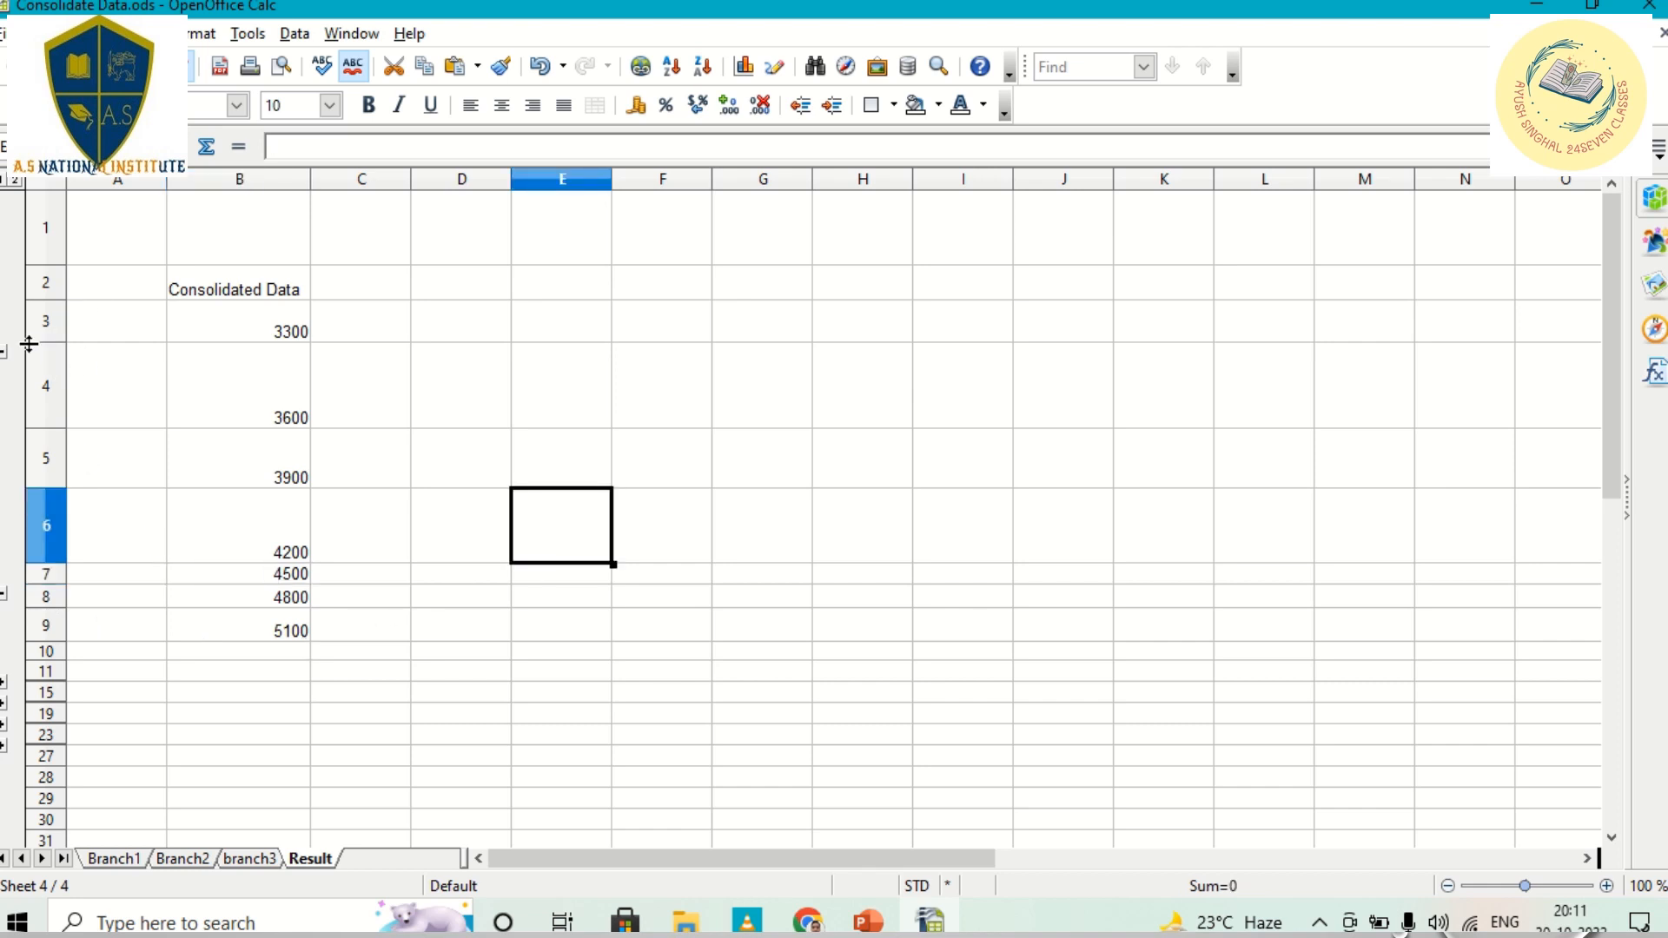
Reduce the heights of rows 3 to 6 and adjust rows 6 to 9 to a more even spacing
left_click_drag(28, 343, 28, 332)
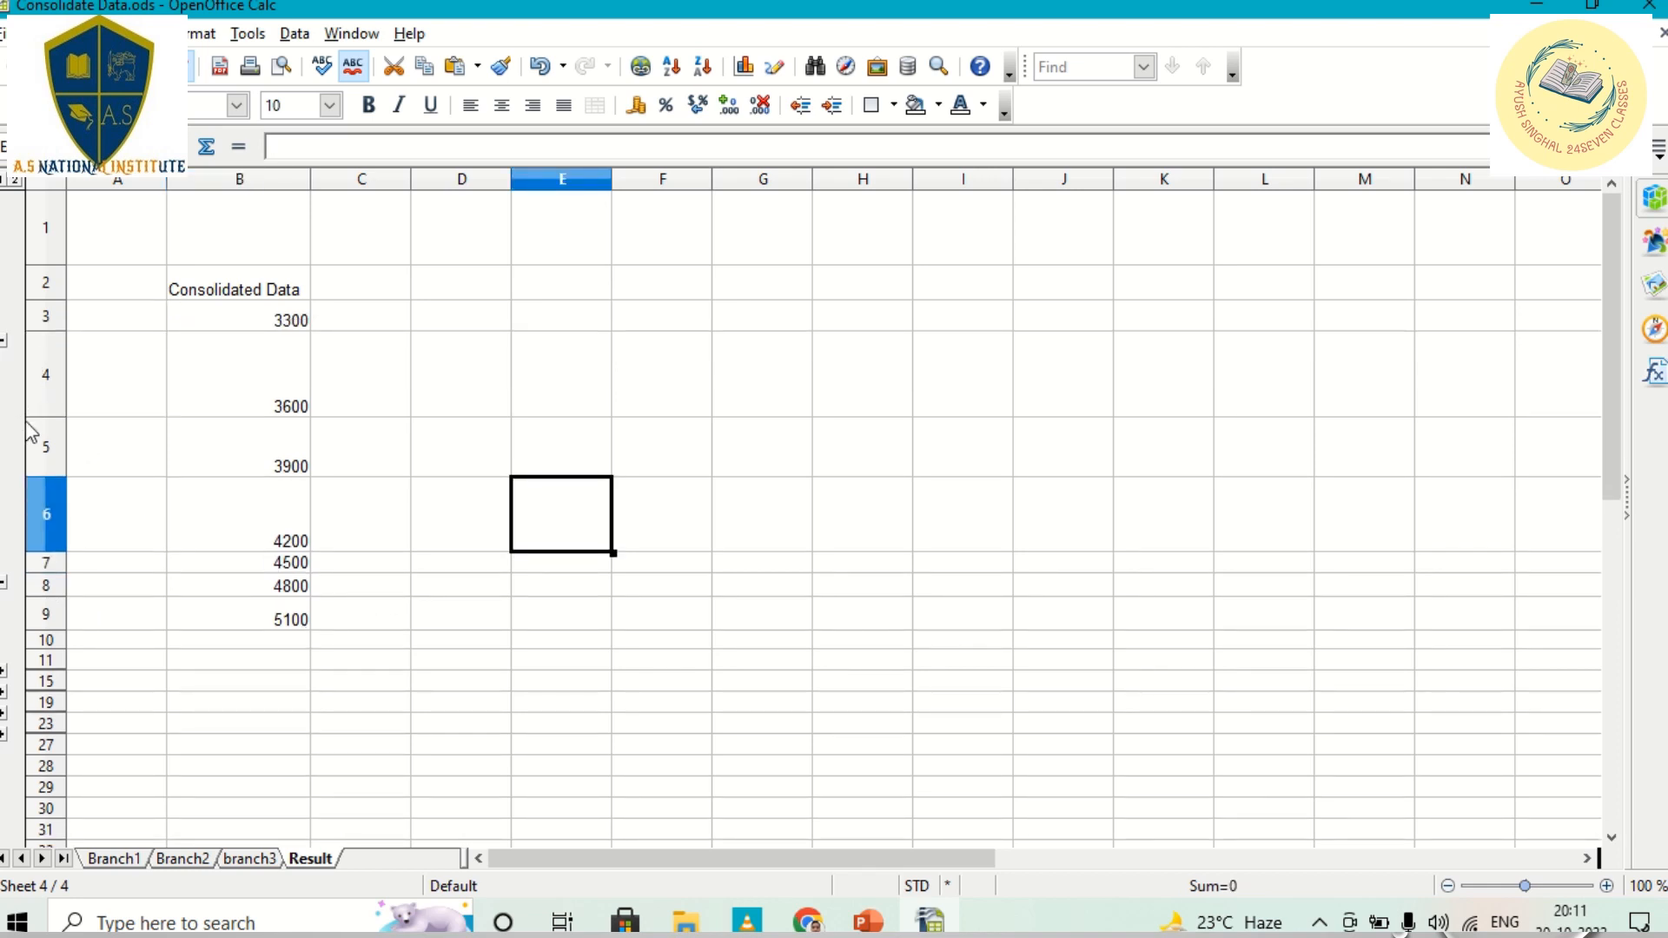
left_click_drag(39, 418, 47, 367)
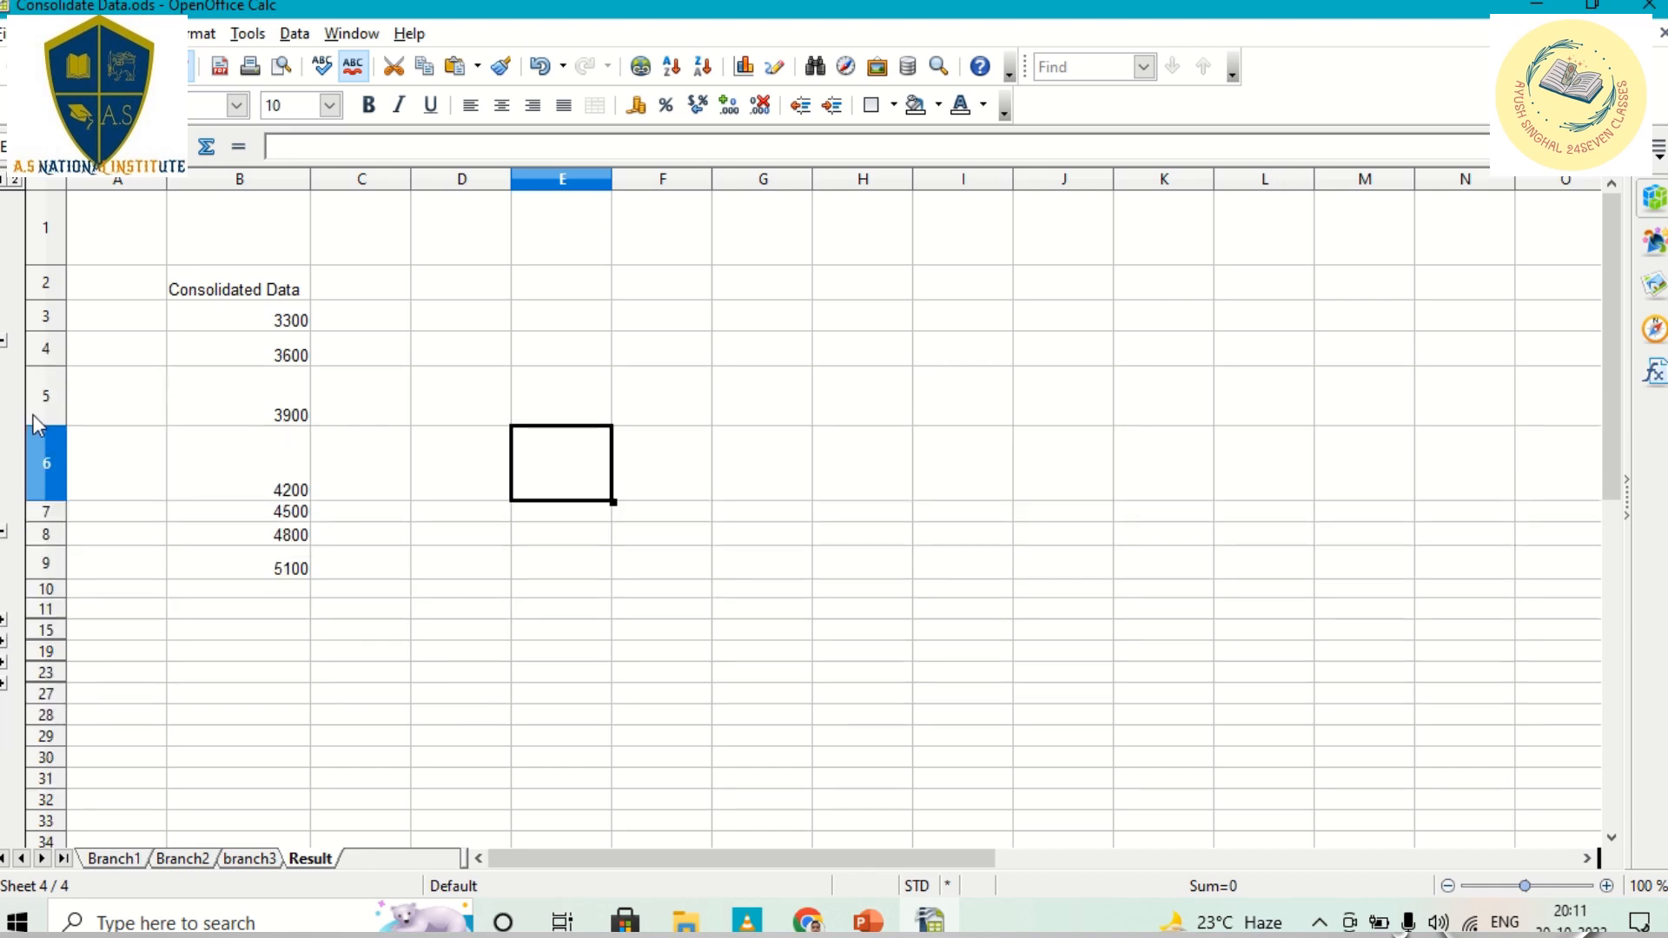
left_click_drag(27, 426, 28, 393)
left_click_drag(30, 468, 59, 420)
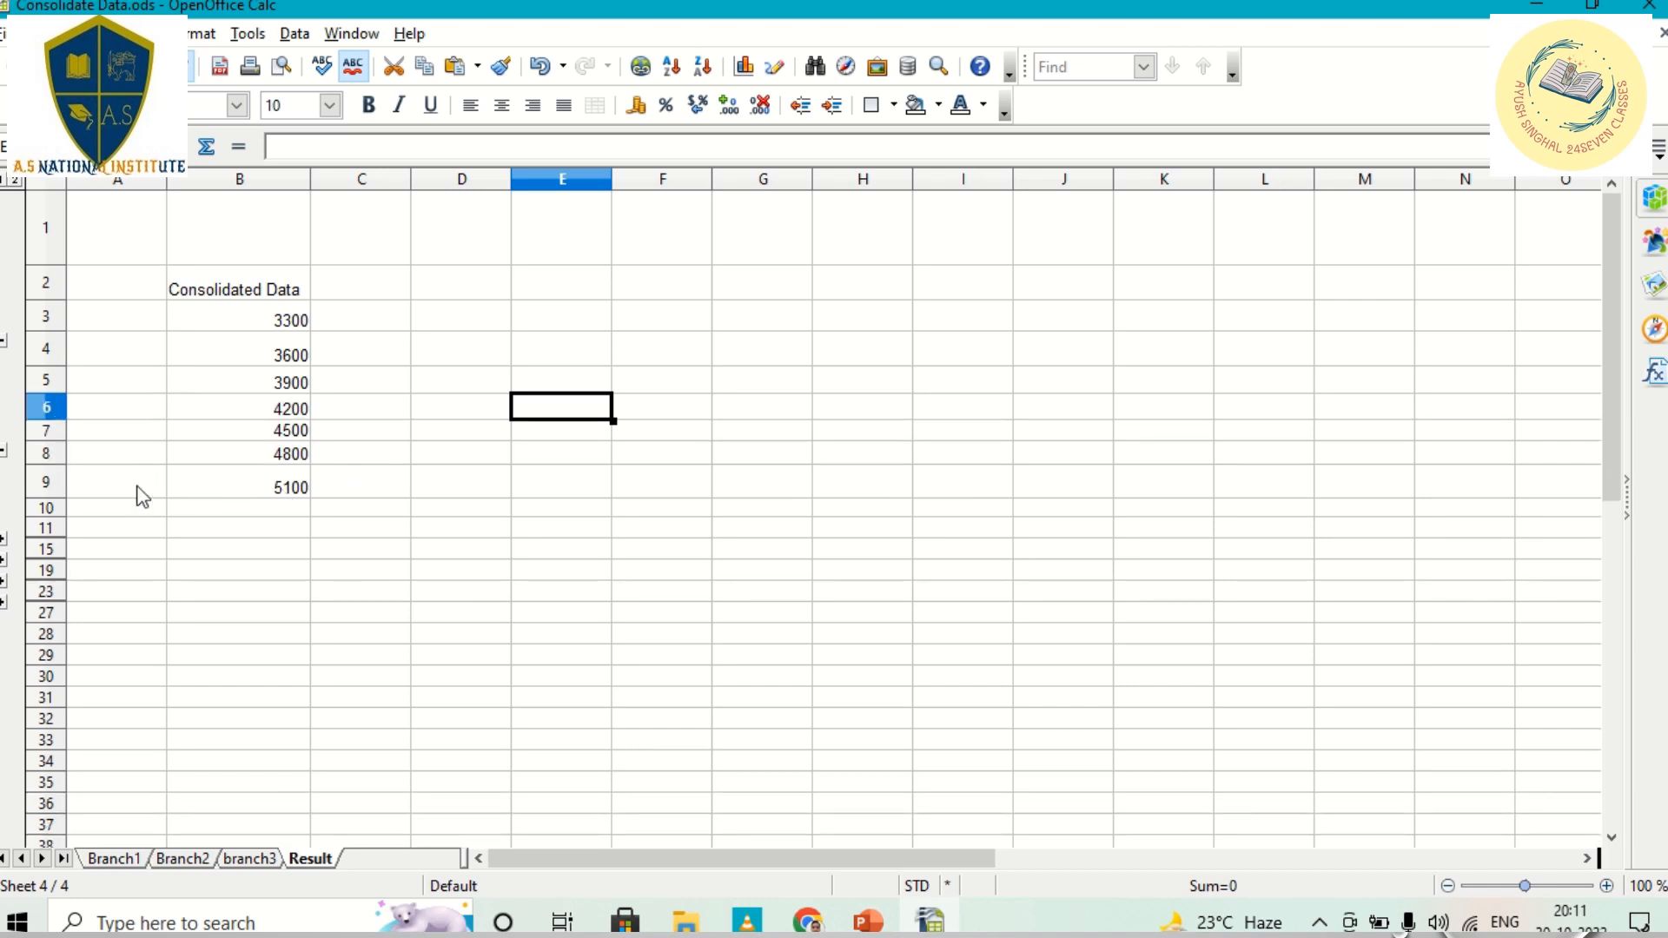
mouse_move(61, 500)
left_mouse_down()
mouse_move(68, 482)
mouse_move(29, 467)
mouse_move(30, 504)
left_mouse_up()
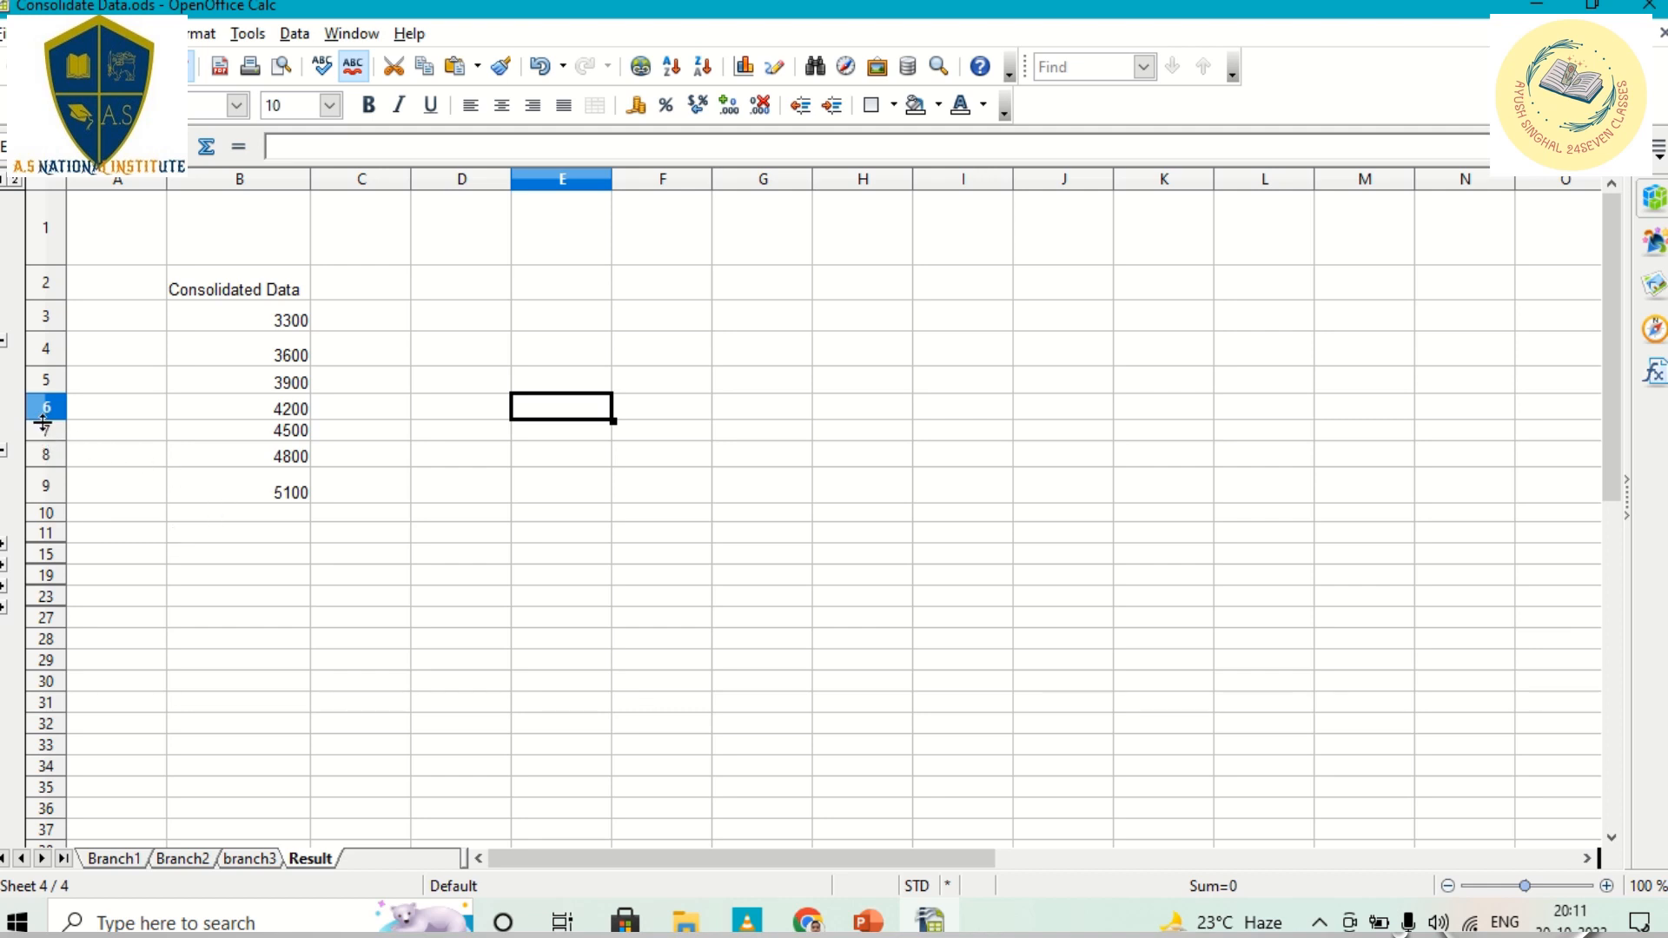
left_click_drag(46, 431, 44, 531)
Label the consolidated rows in A3 to A9 of the Result sheet as Day1 through Day7
left_click(148, 329)
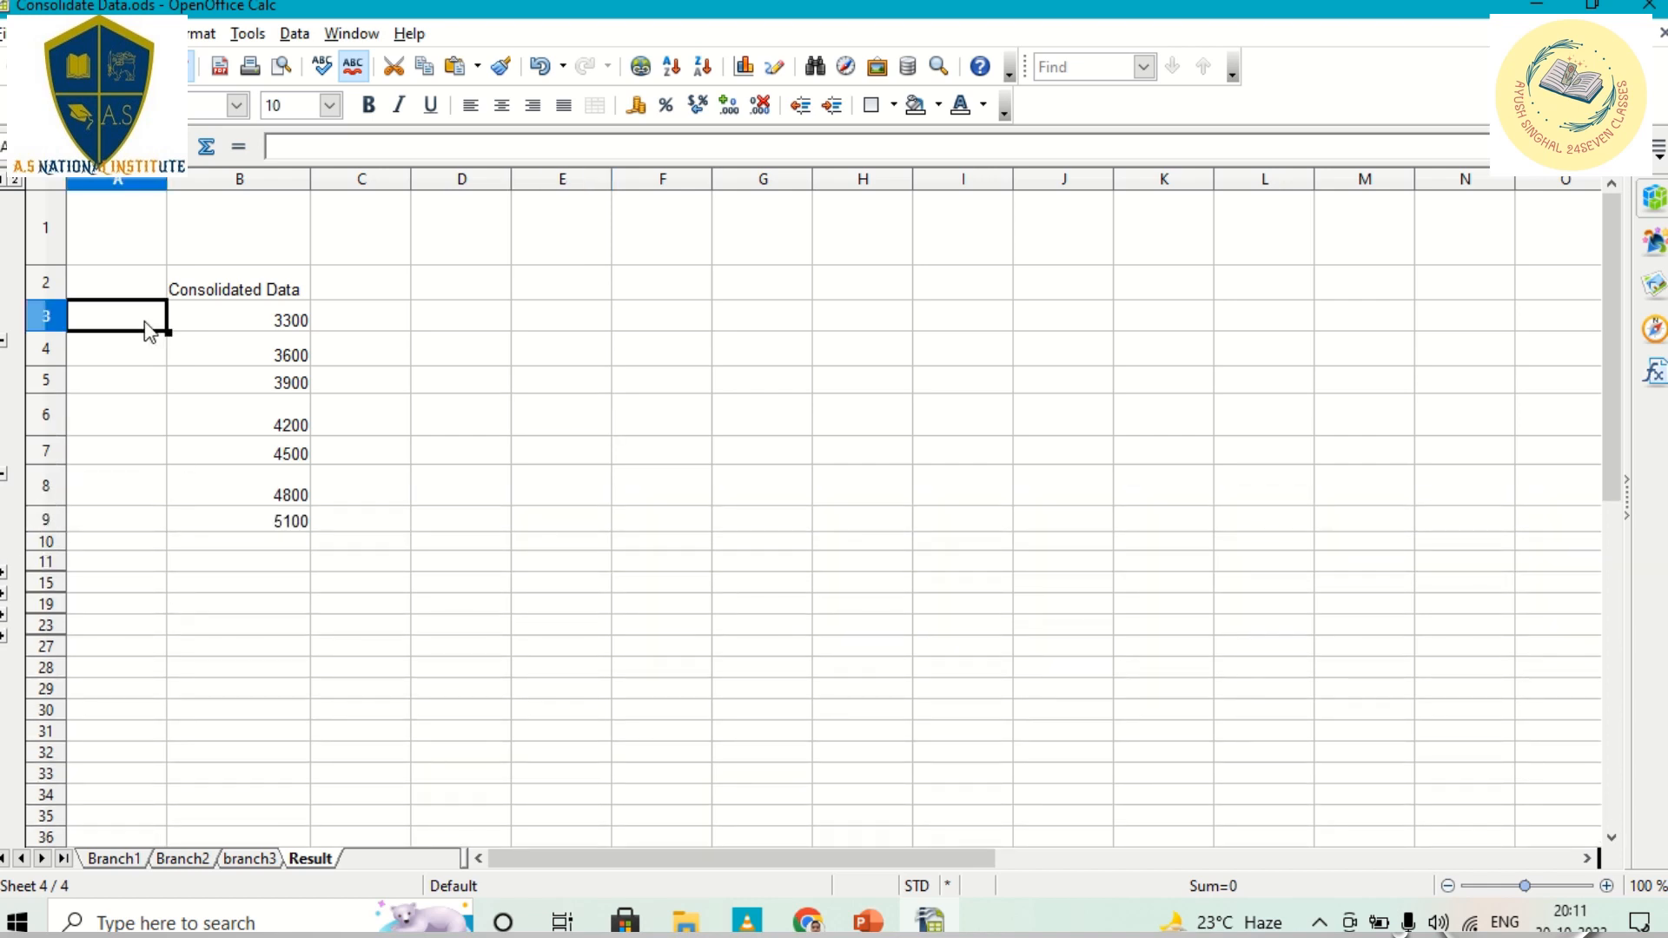
type("Day1")
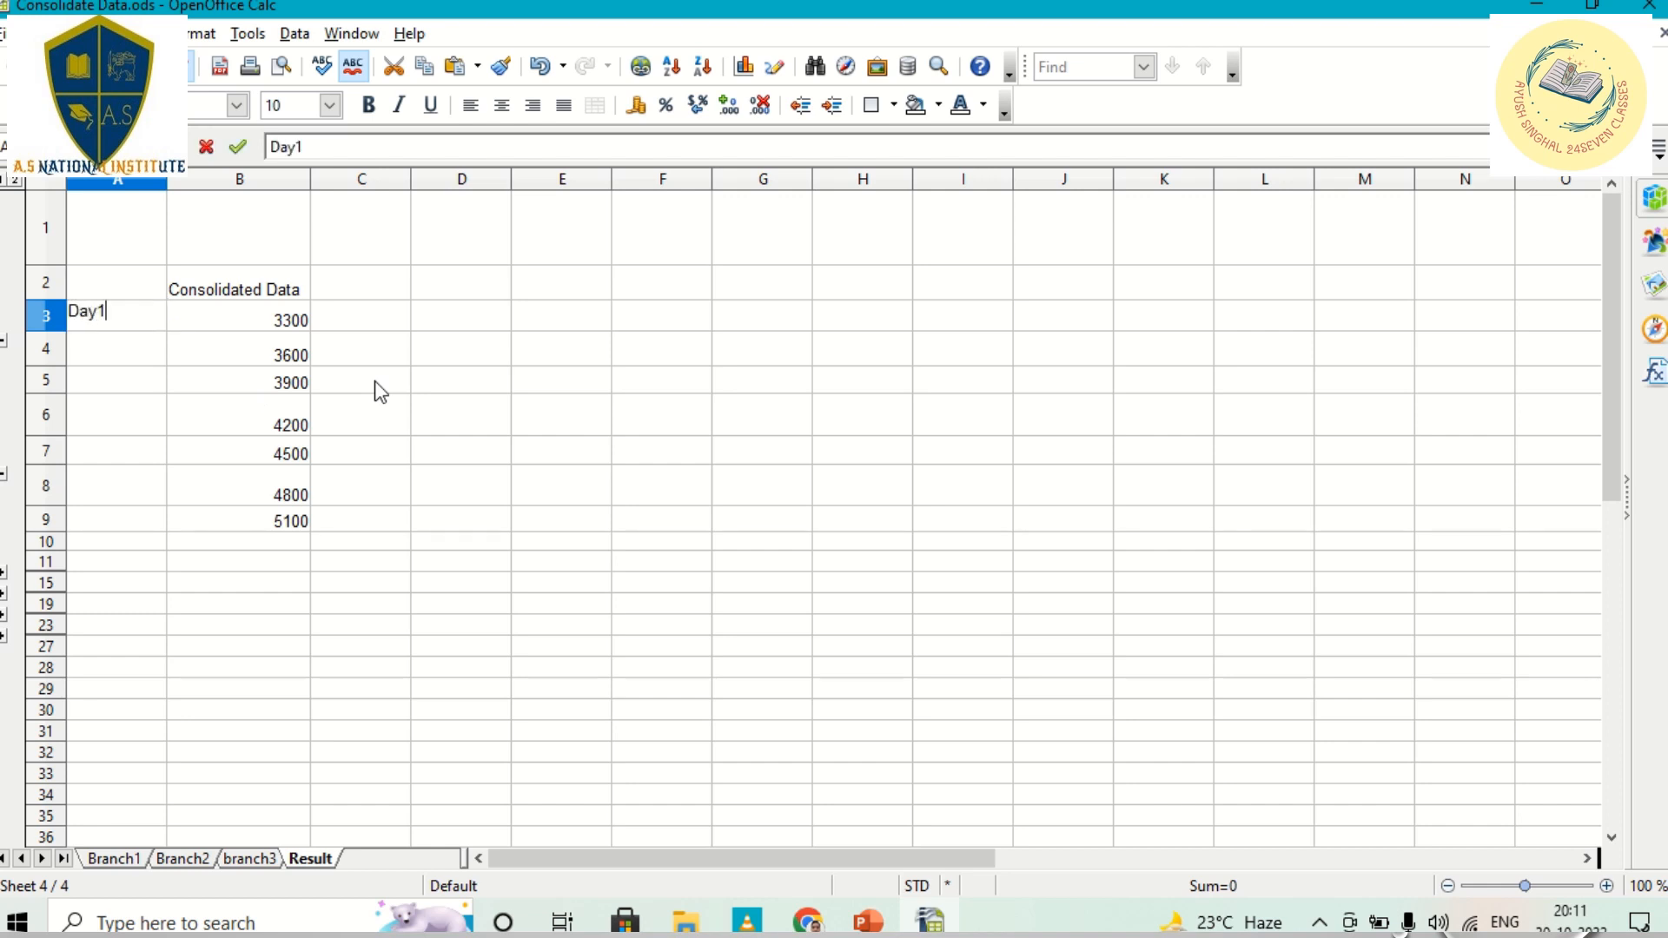
key("Return")
type("D")
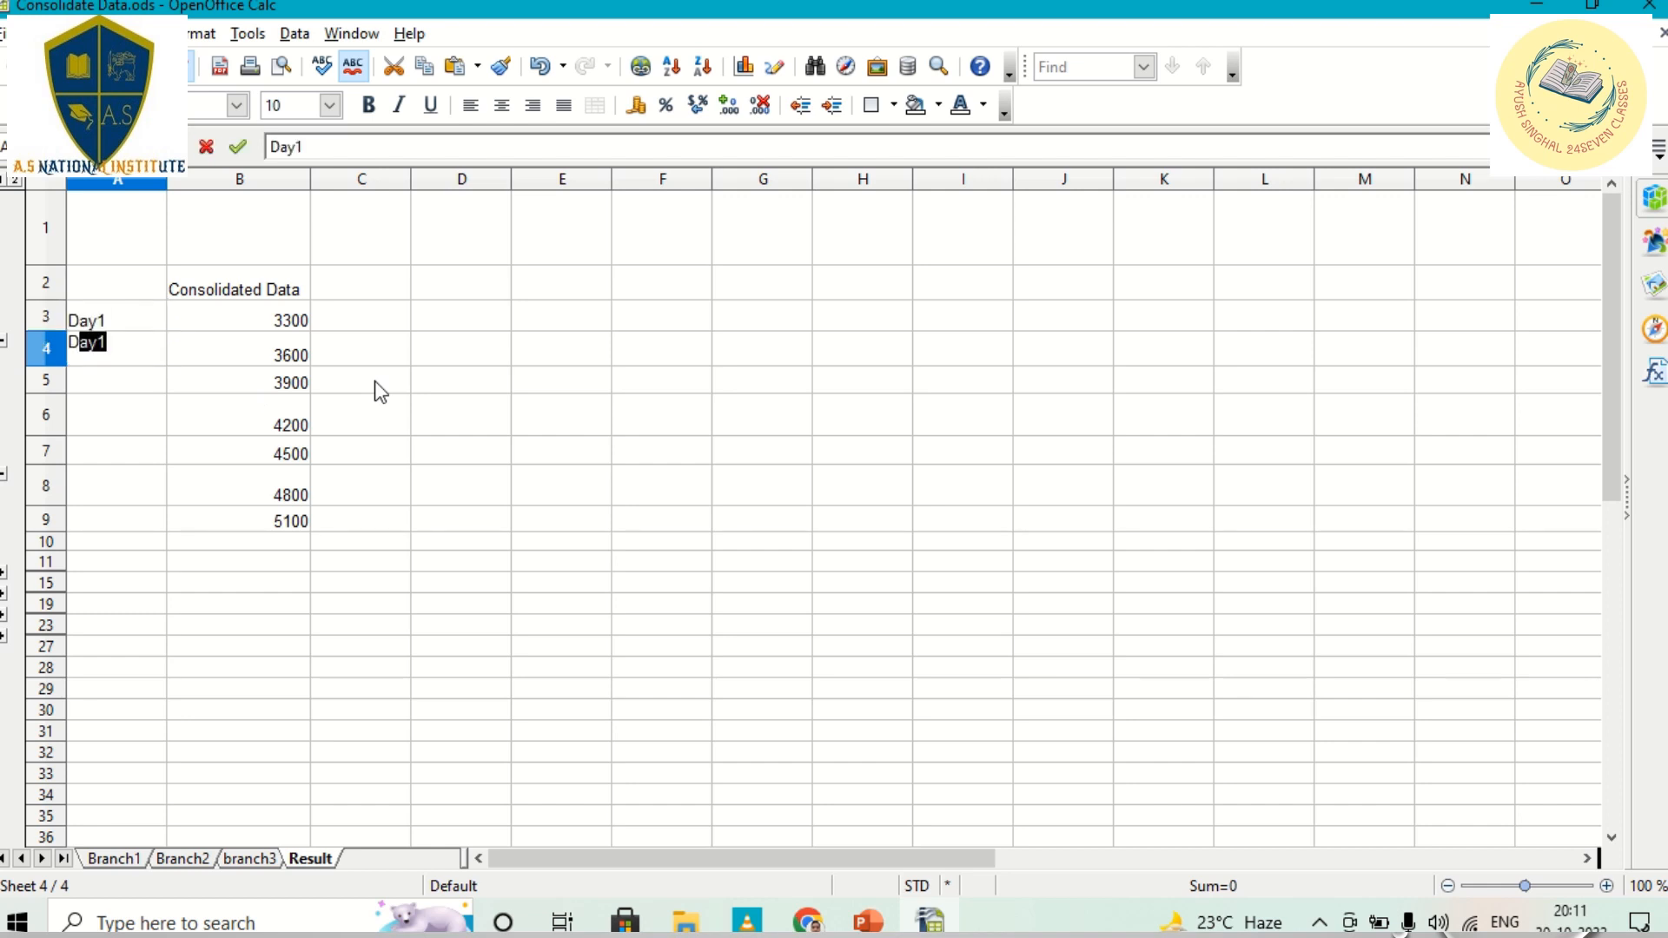
type("ay2")
key("Return")
type("D")
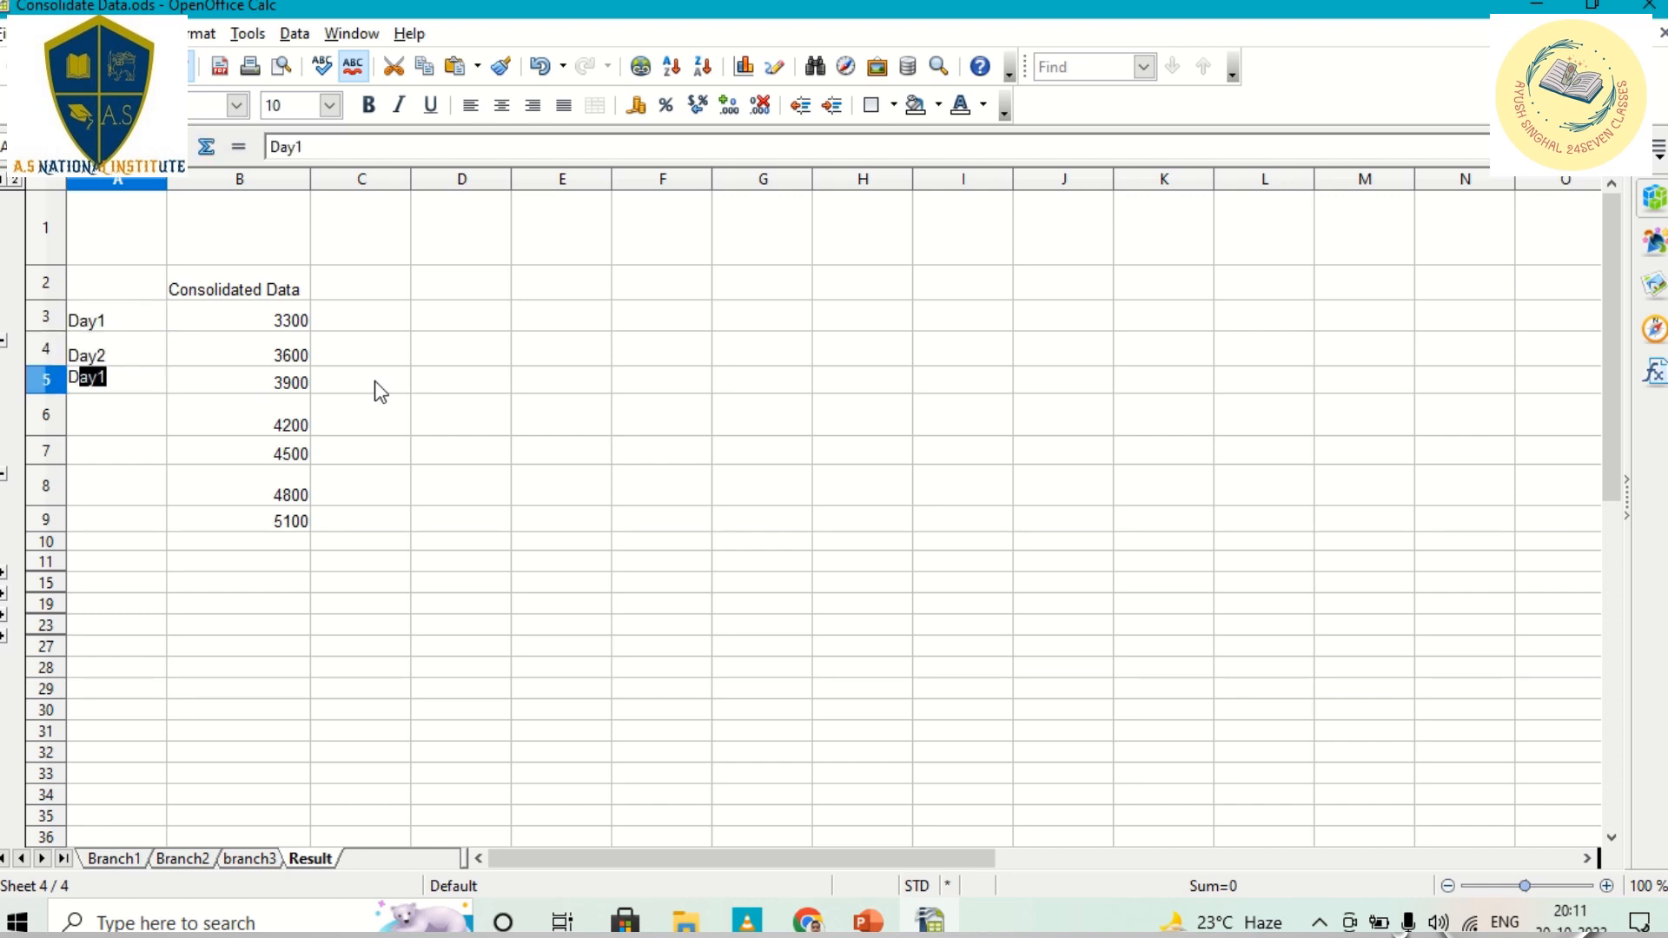
type("ay3")
key("Return")
type("Day1")
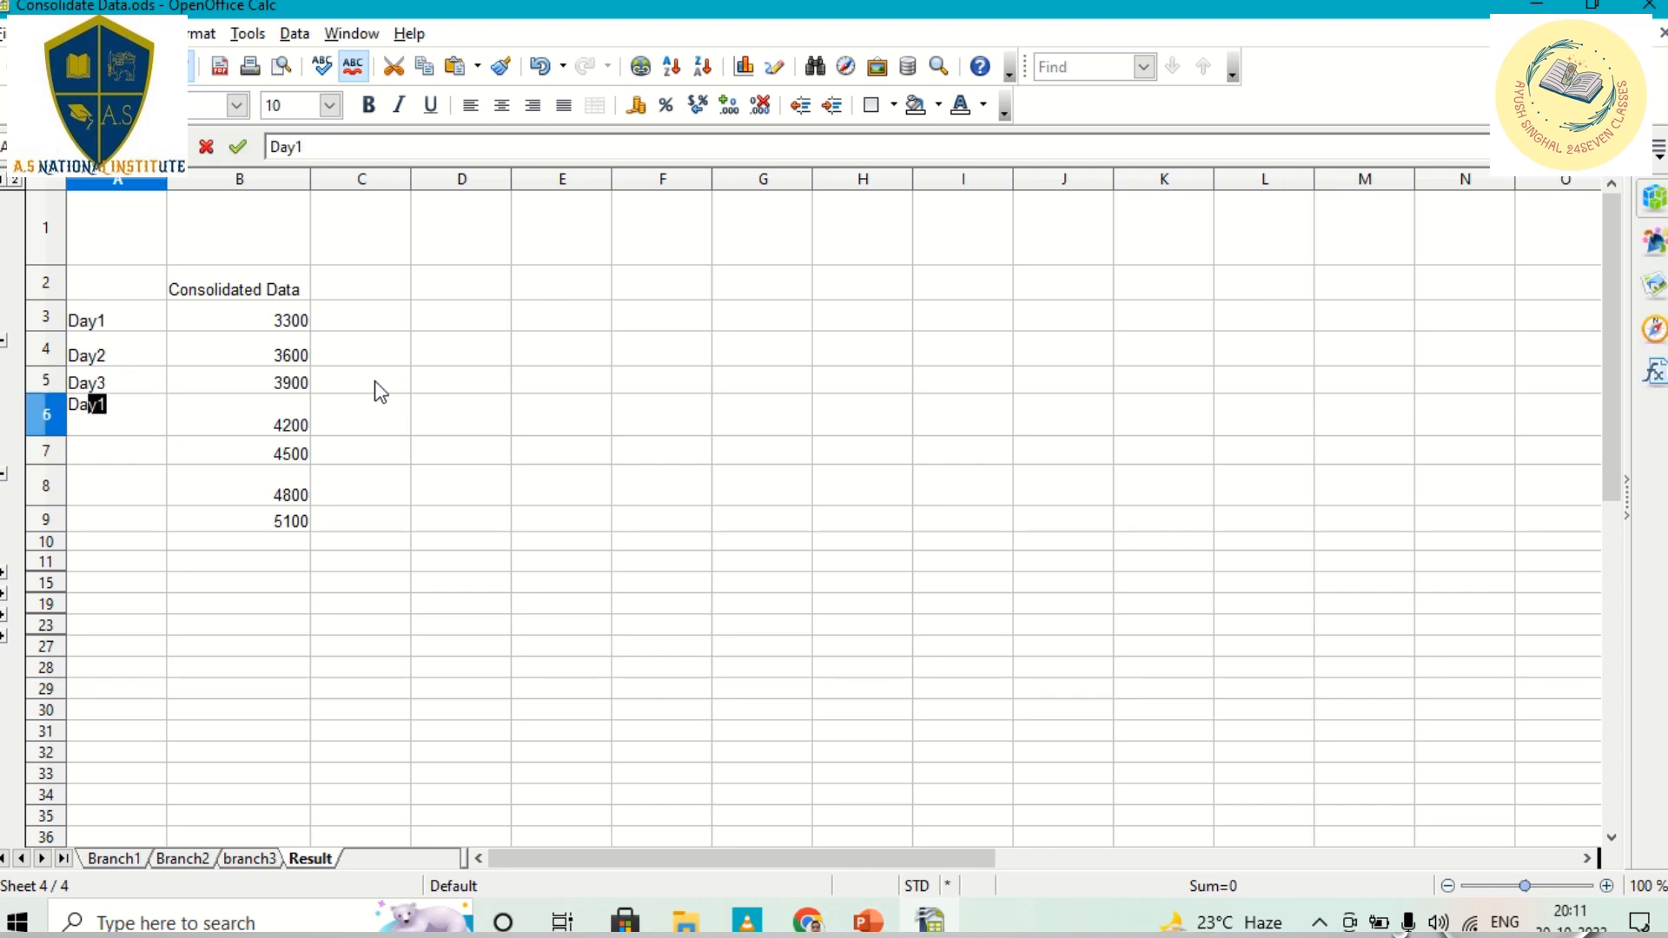
type("4")
key("Return")
type("Day5")
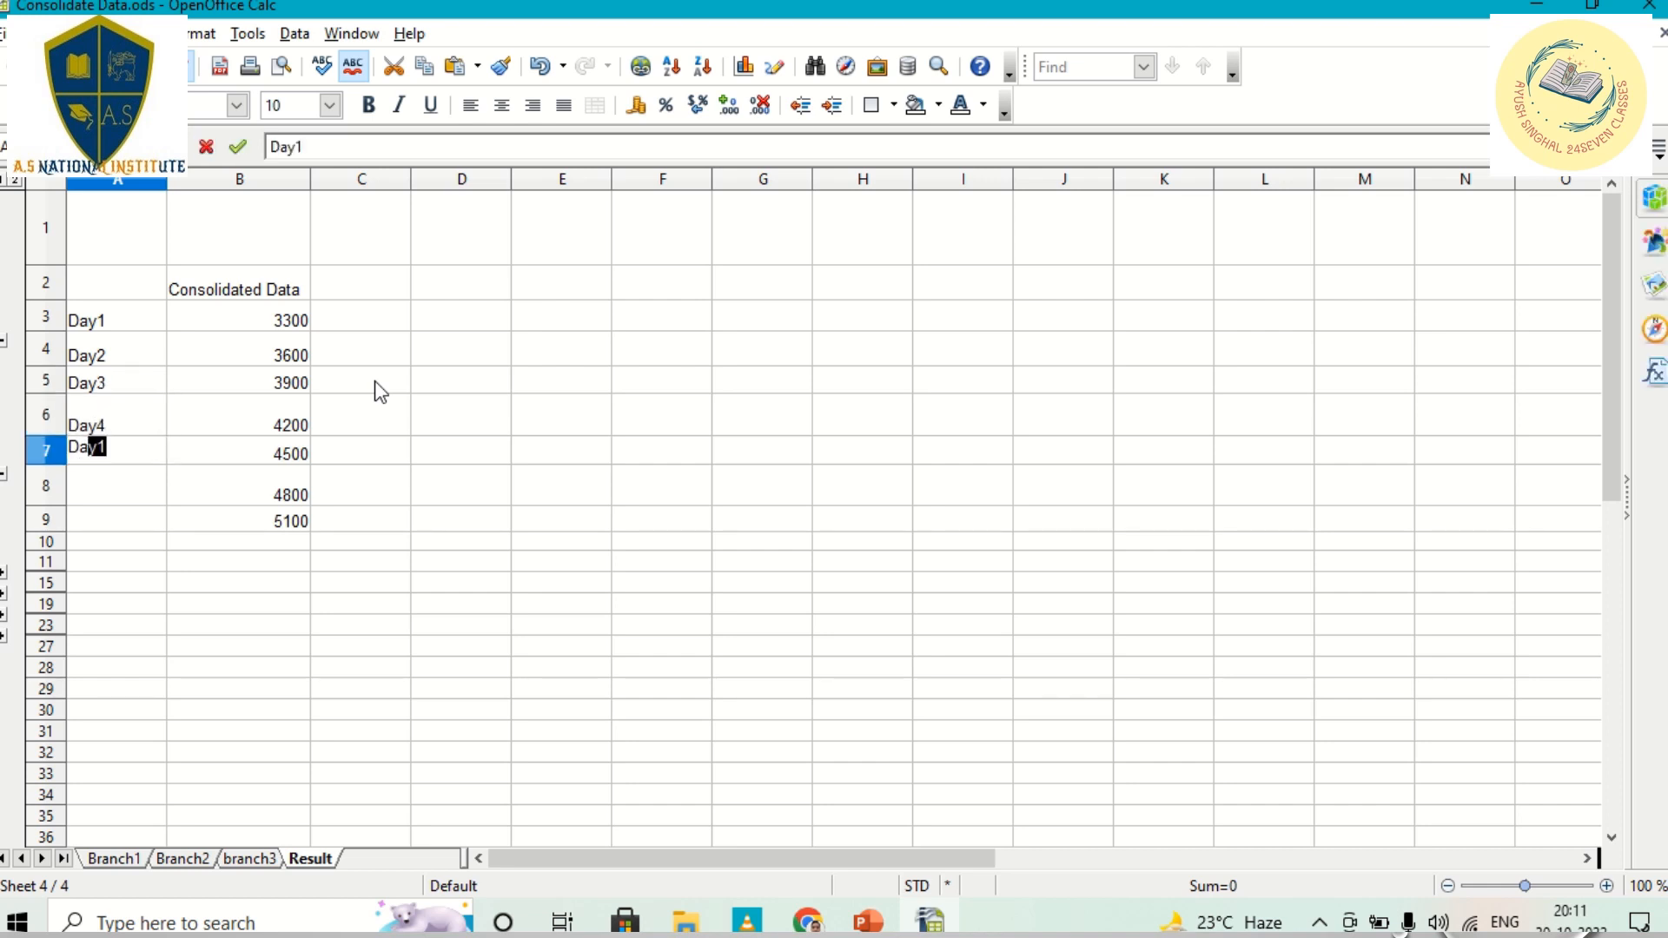
key("Return")
type("Day6")
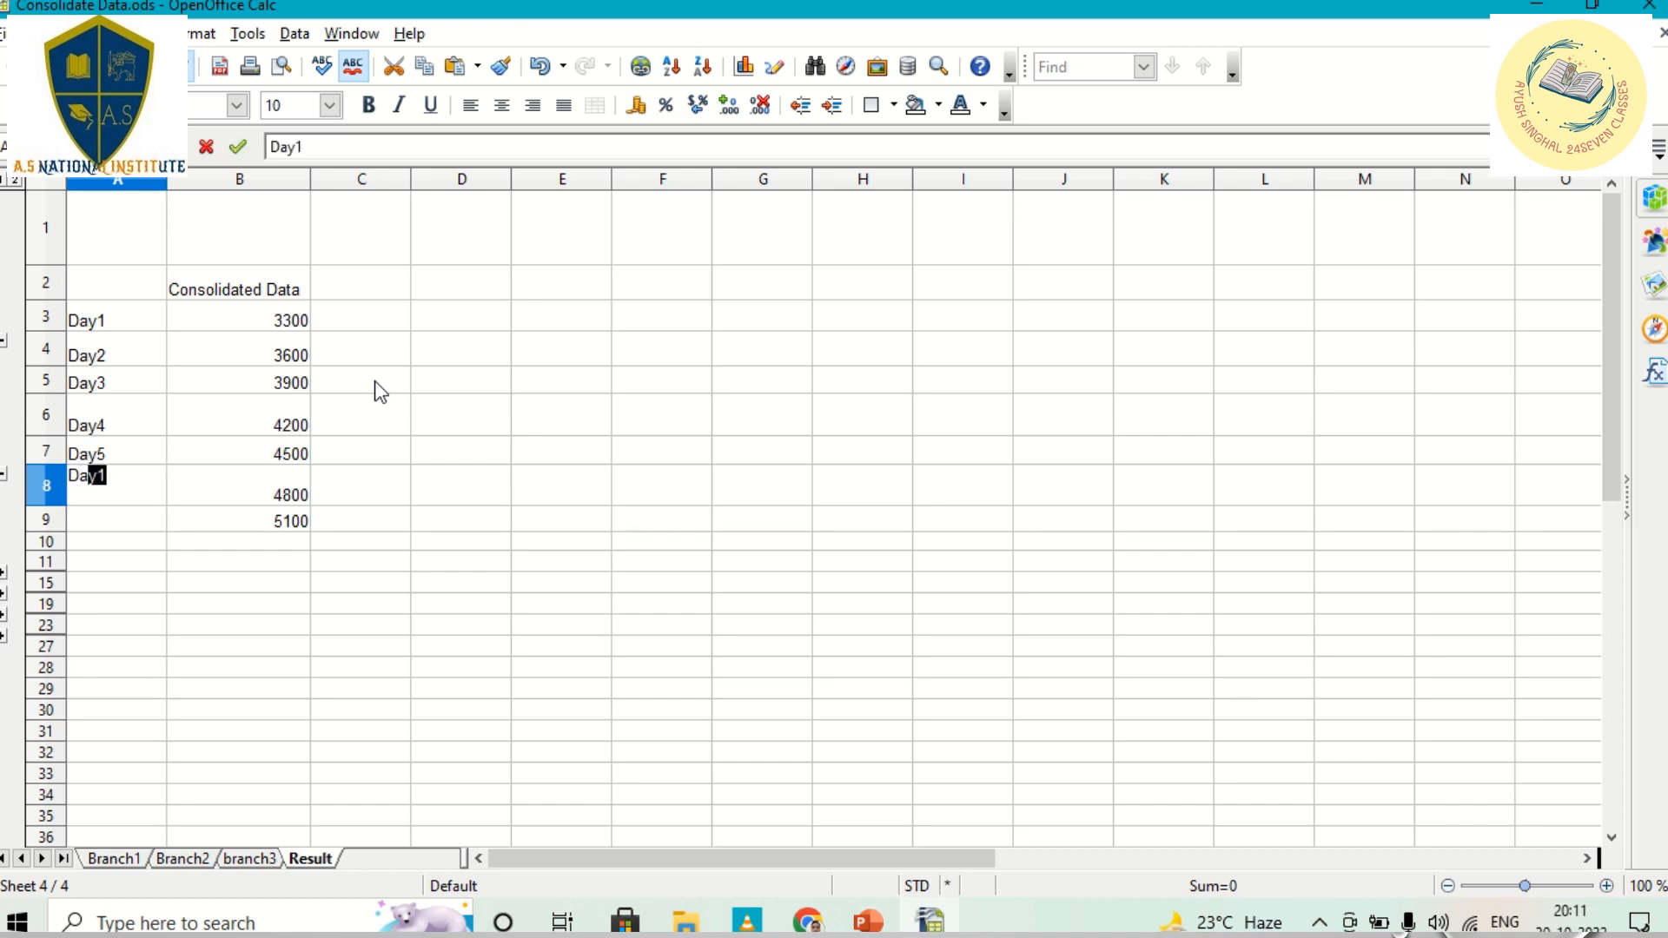
key("Return")
type("D")
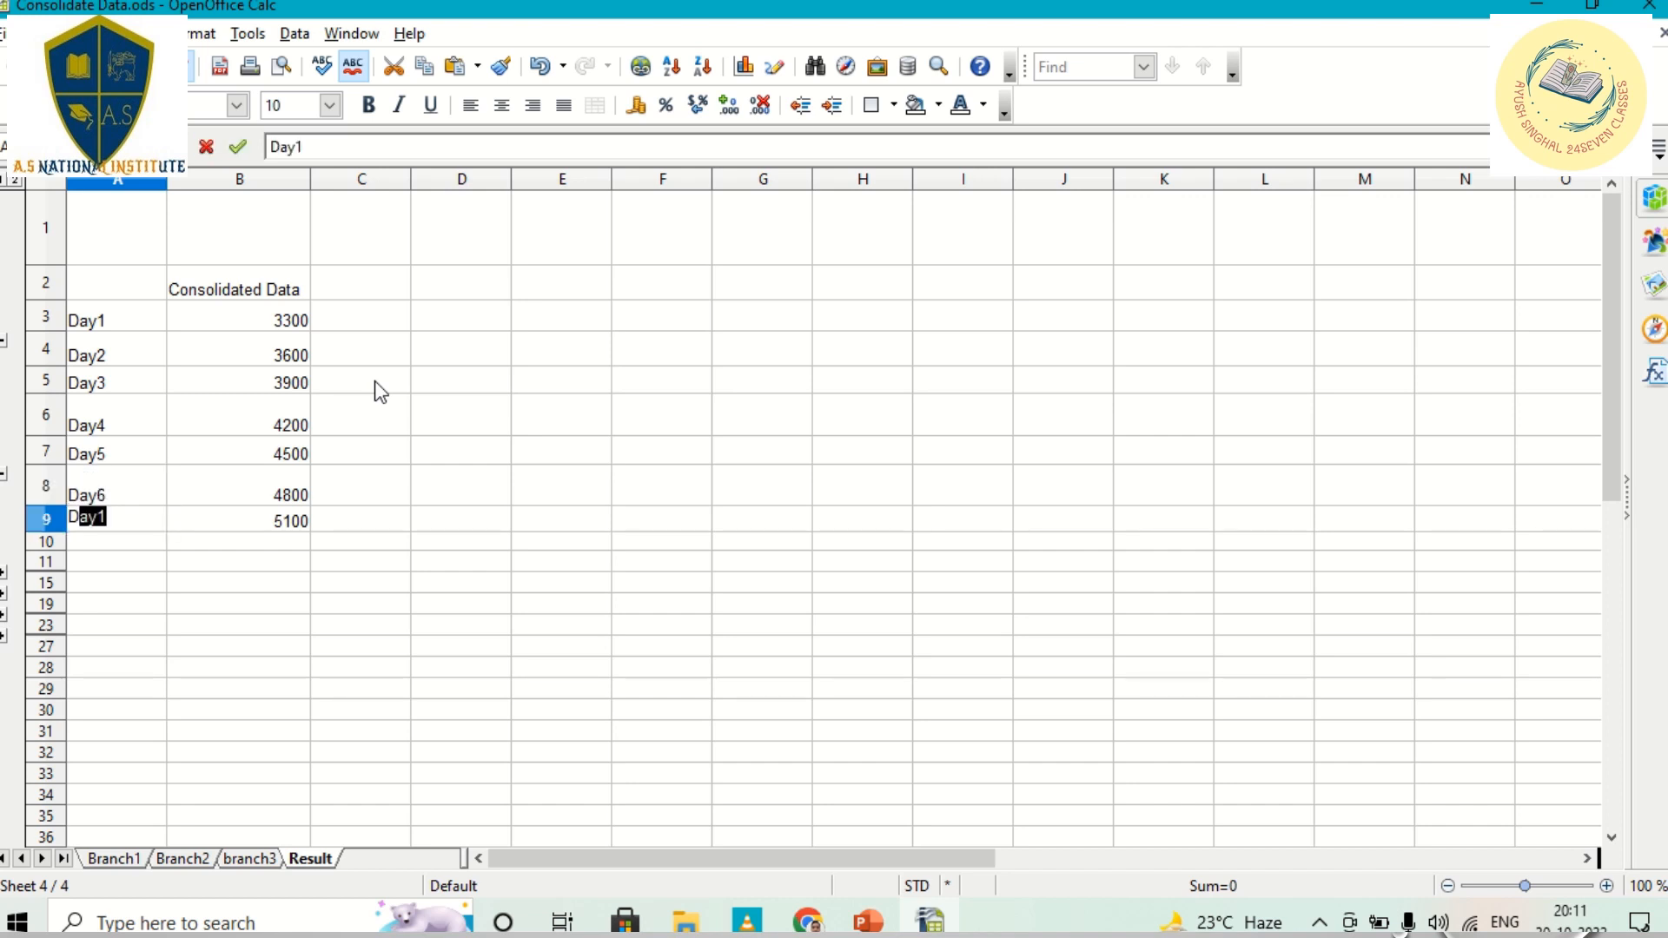
type("ay7")
key("Return")
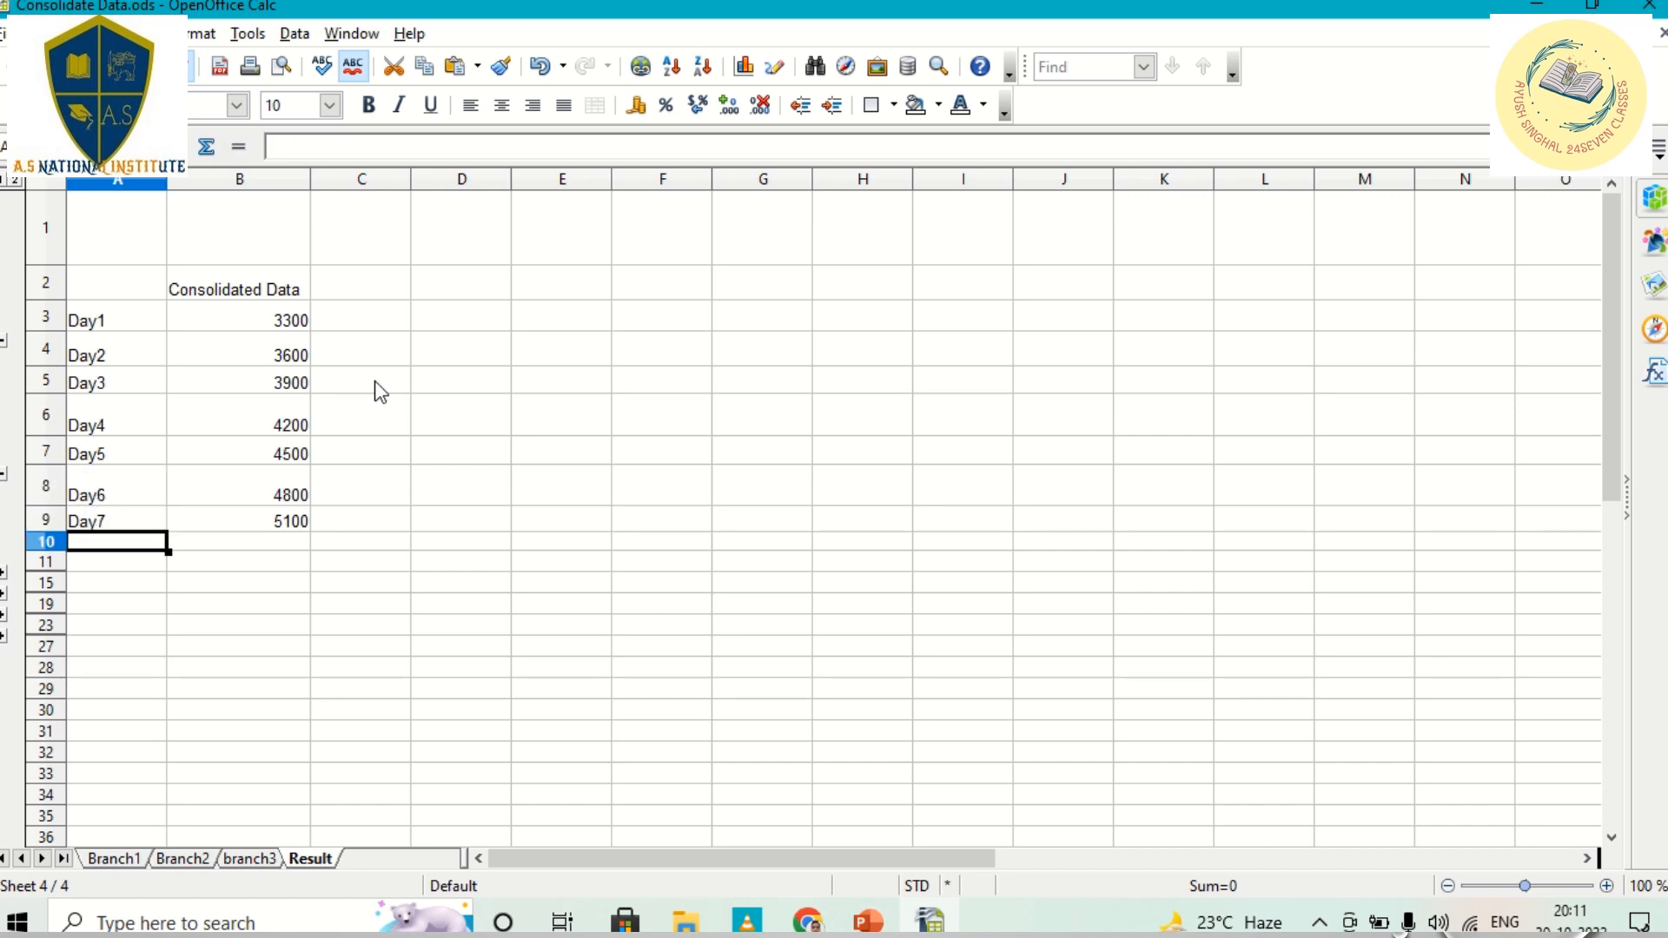
Compare the Day1 expenses on the Branch1, Branch2 and branch3 sheets with the Day1 total on the Result sheet
left_click(135, 860)
left_click(251, 228)
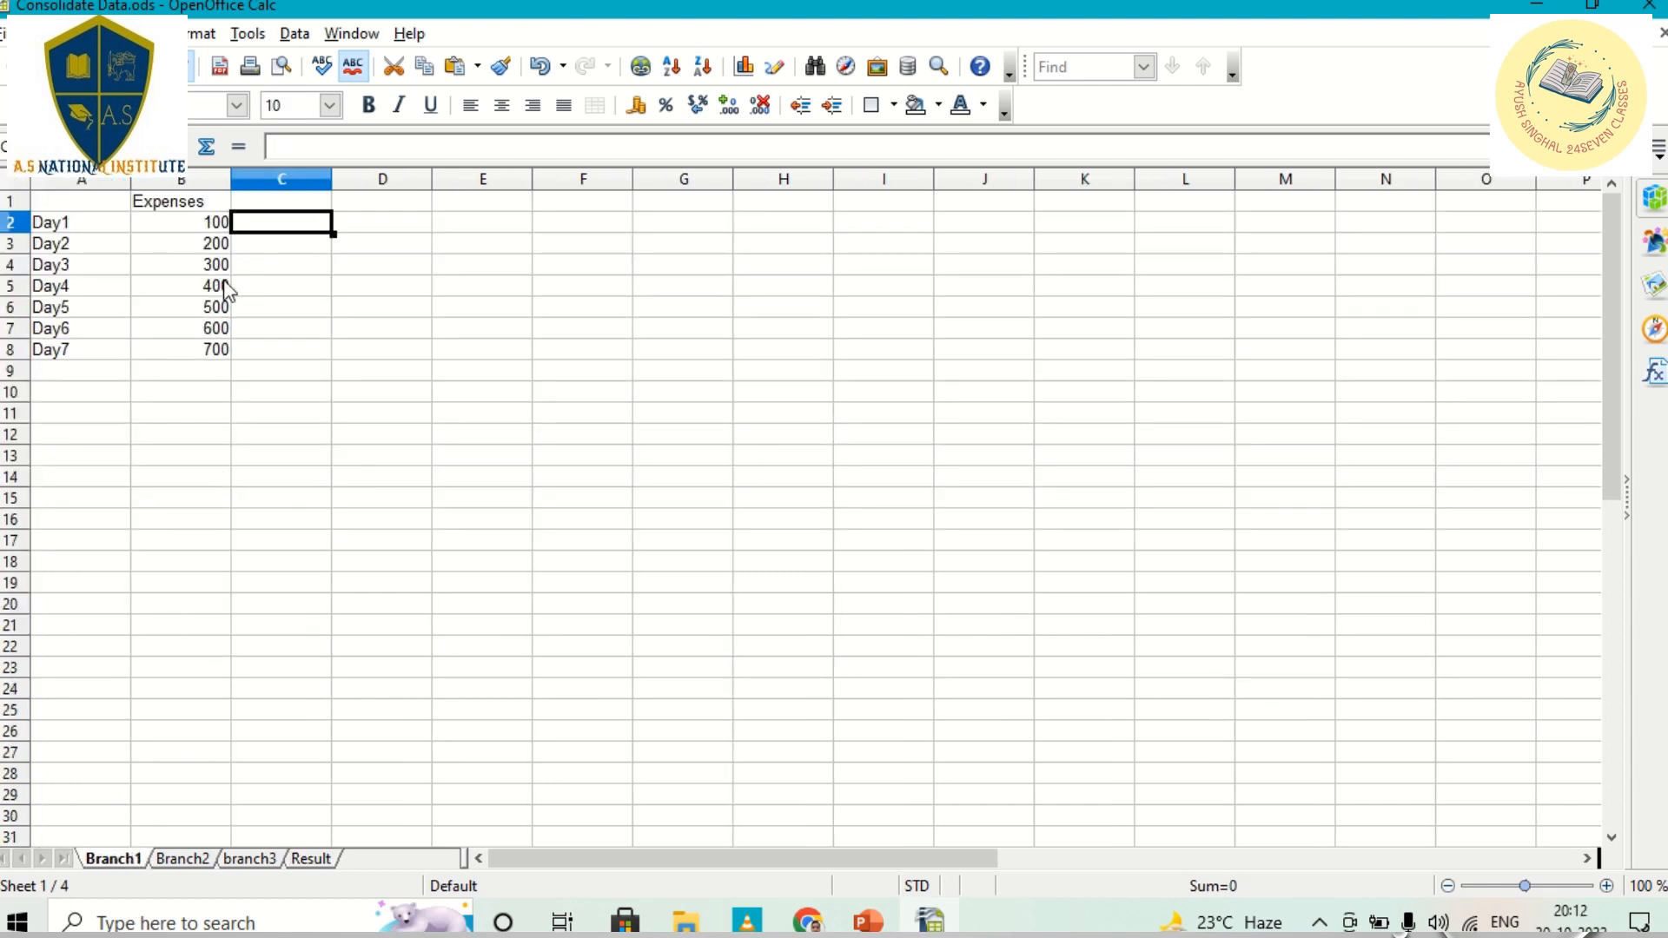
left_click(210, 224)
left_click(169, 859)
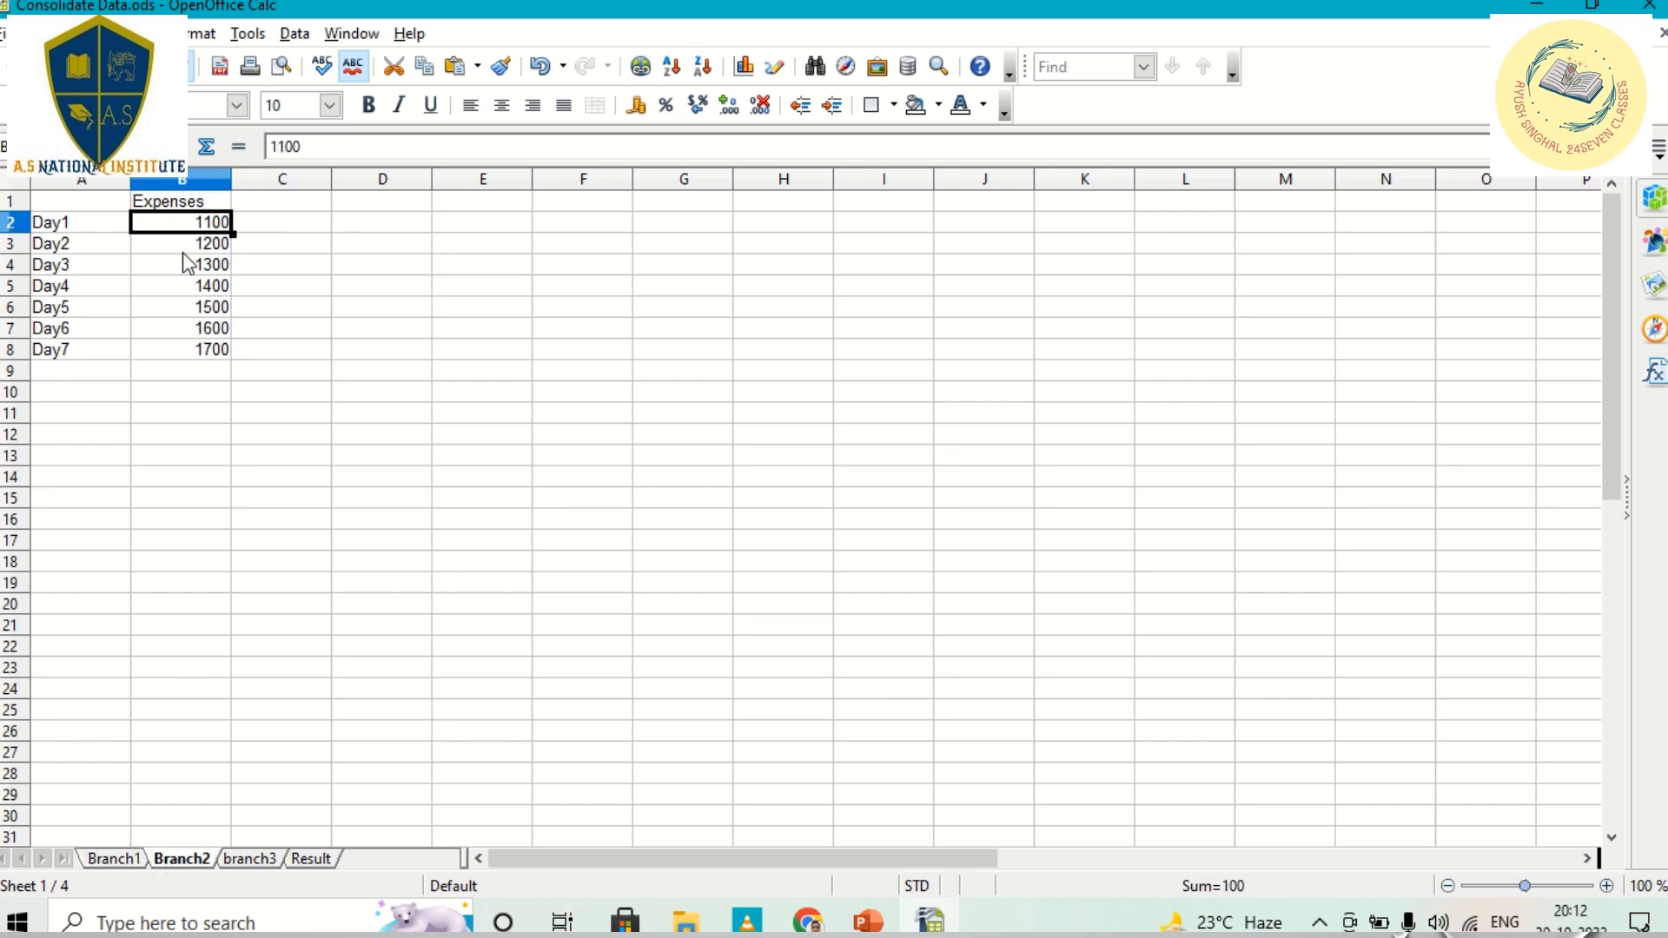
left_click(247, 858)
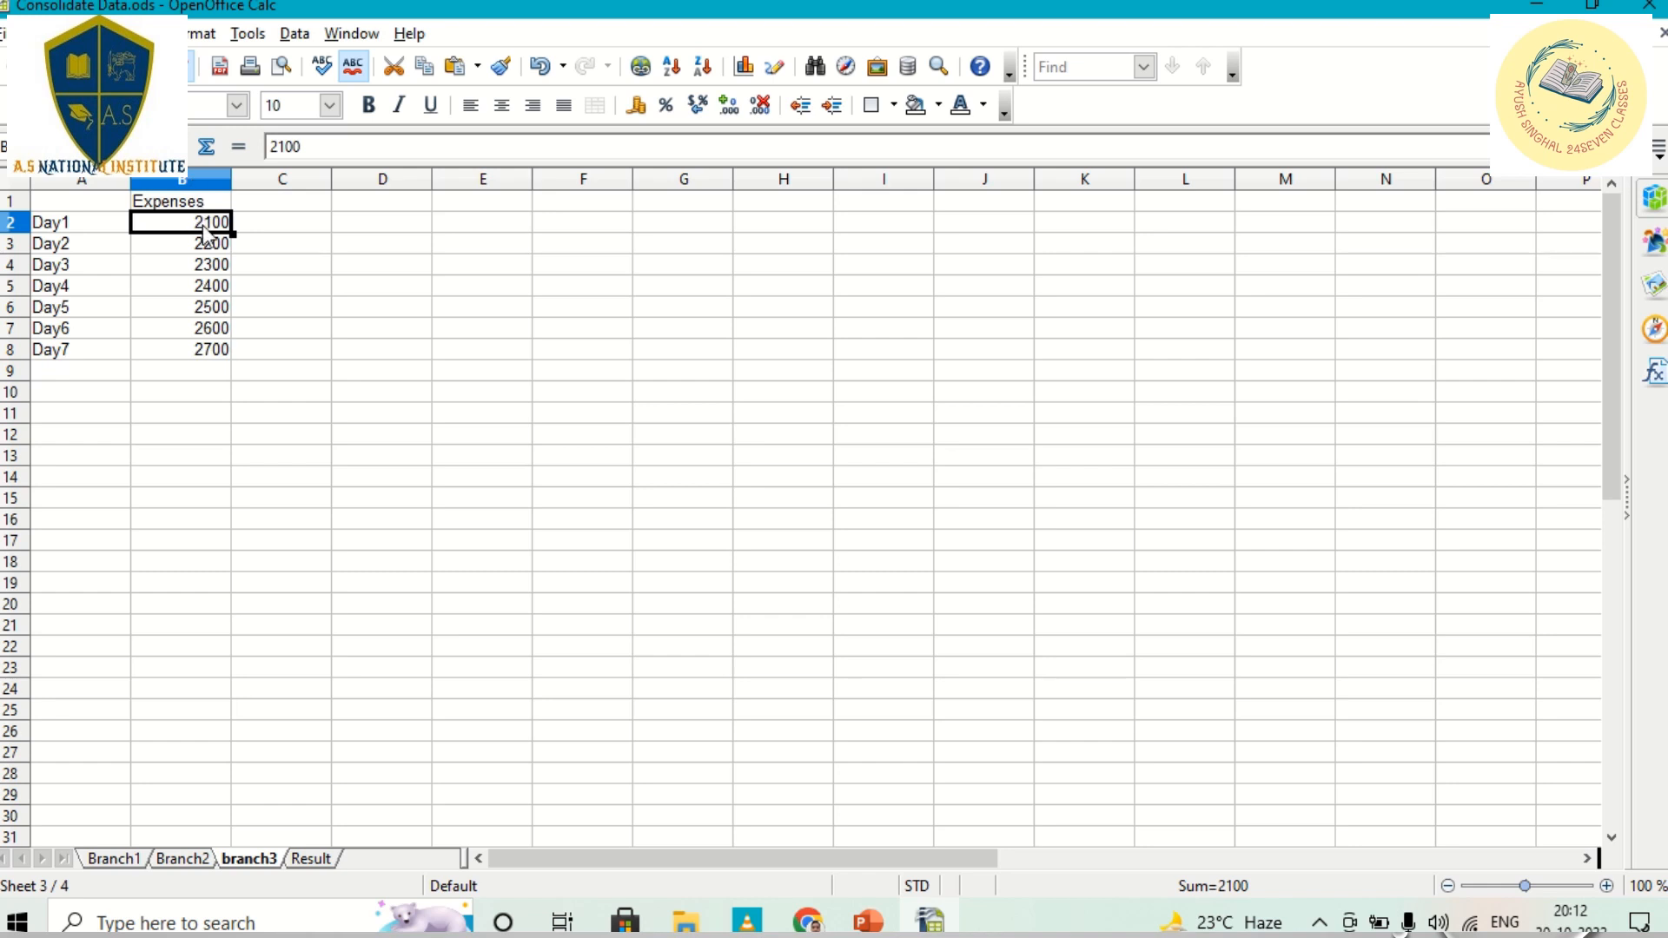
left_click(311, 859)
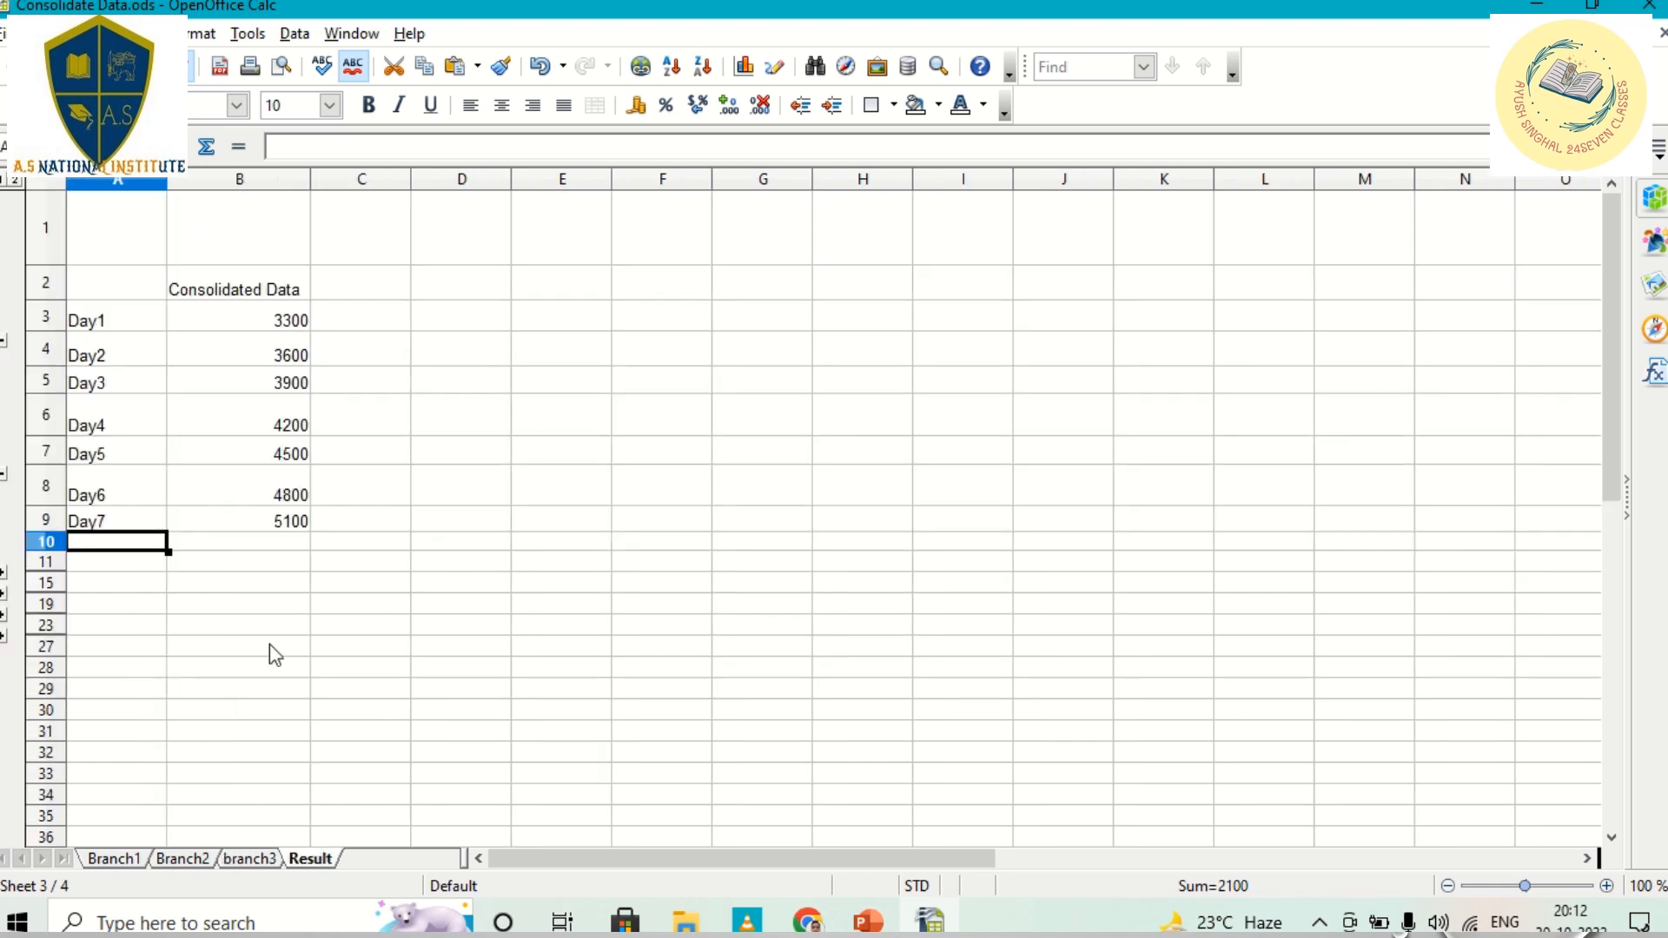
left_click(256, 320)
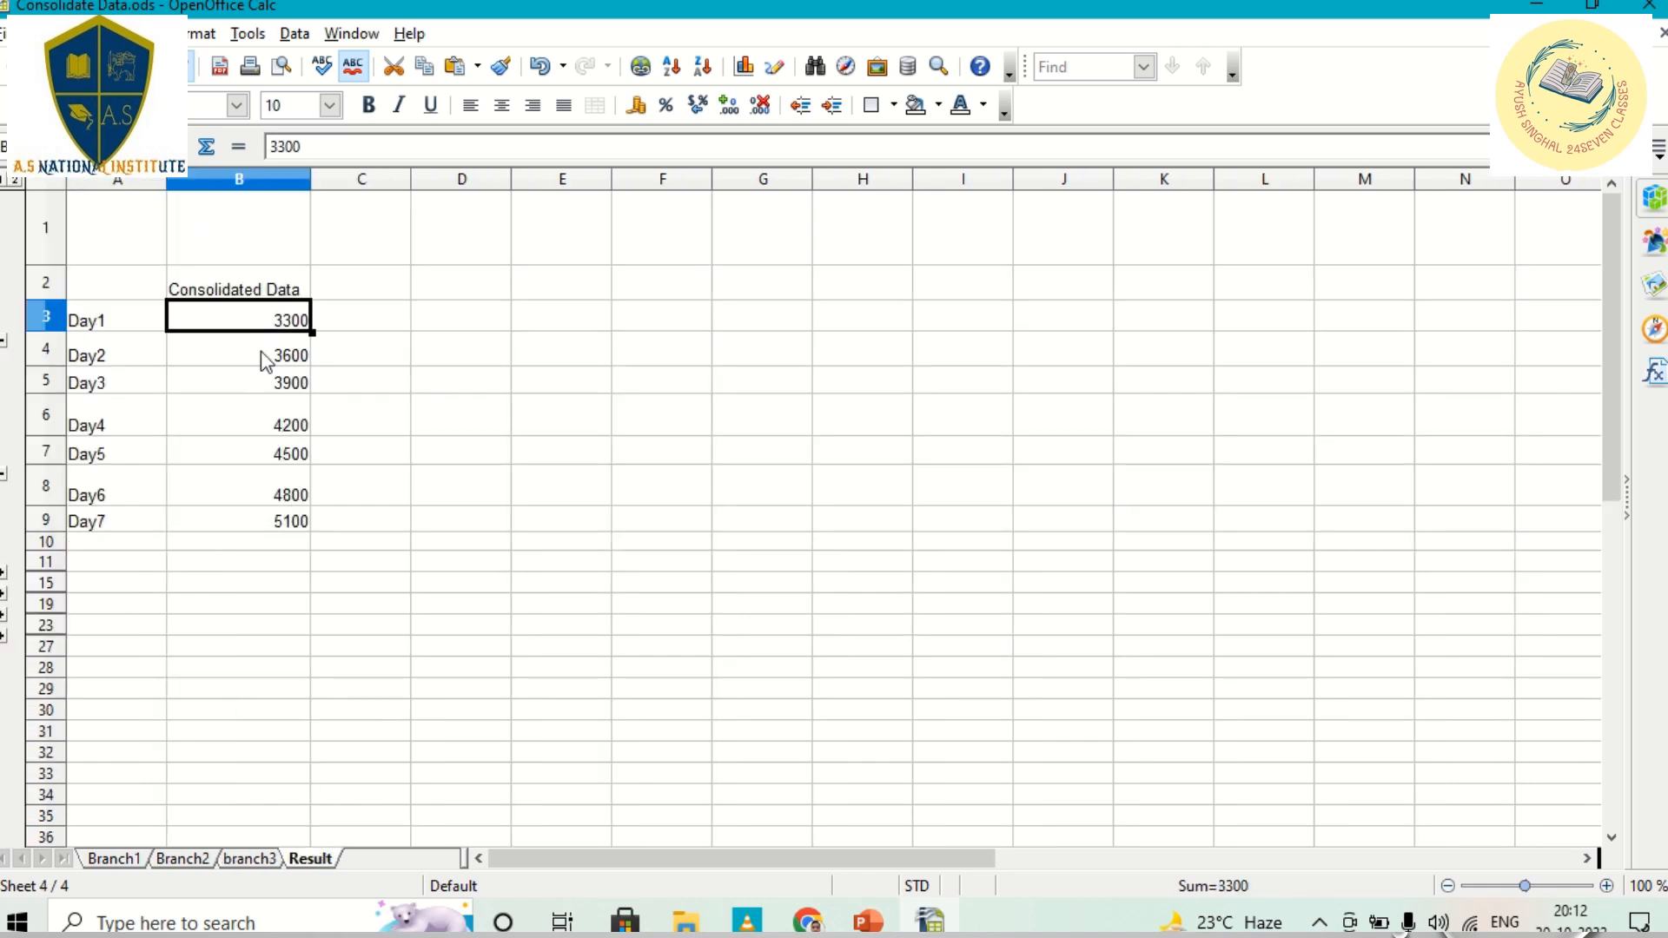
Make the Consolidated Data heading in B2 bold
left_click(256, 287)
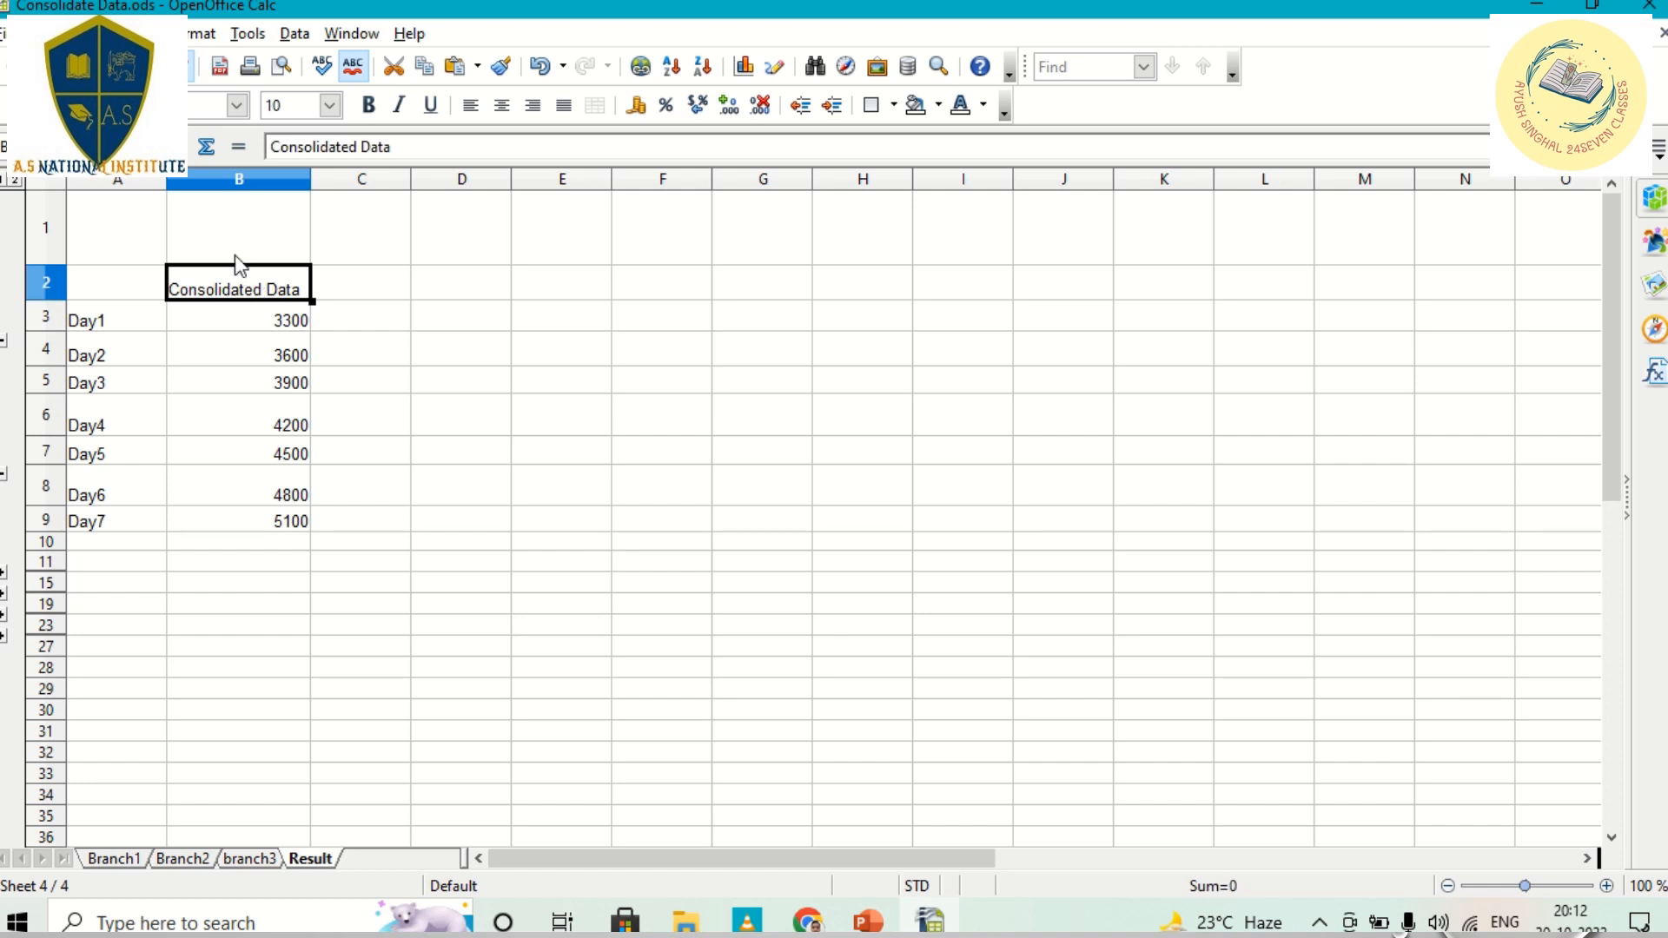
left_click(371, 105)
left_click(432, 454)
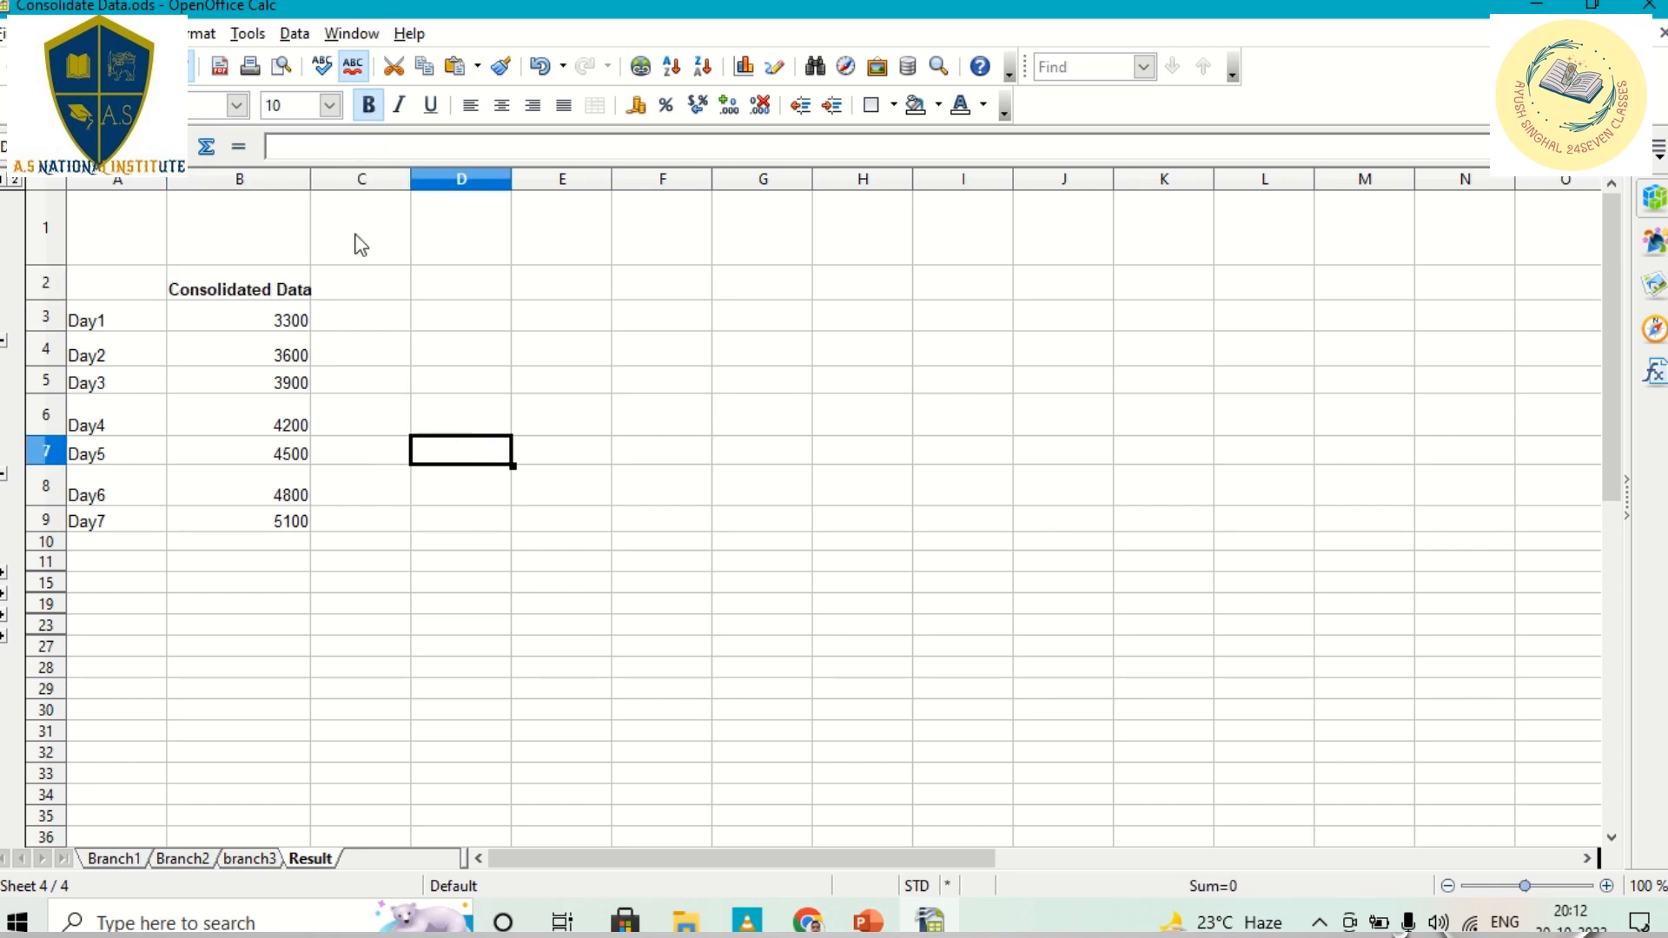
Widen column B slightly to fit the bold heading and narrow column A around the day labels
left_click_drag(311, 179, 331, 173)
left_click(414, 336)
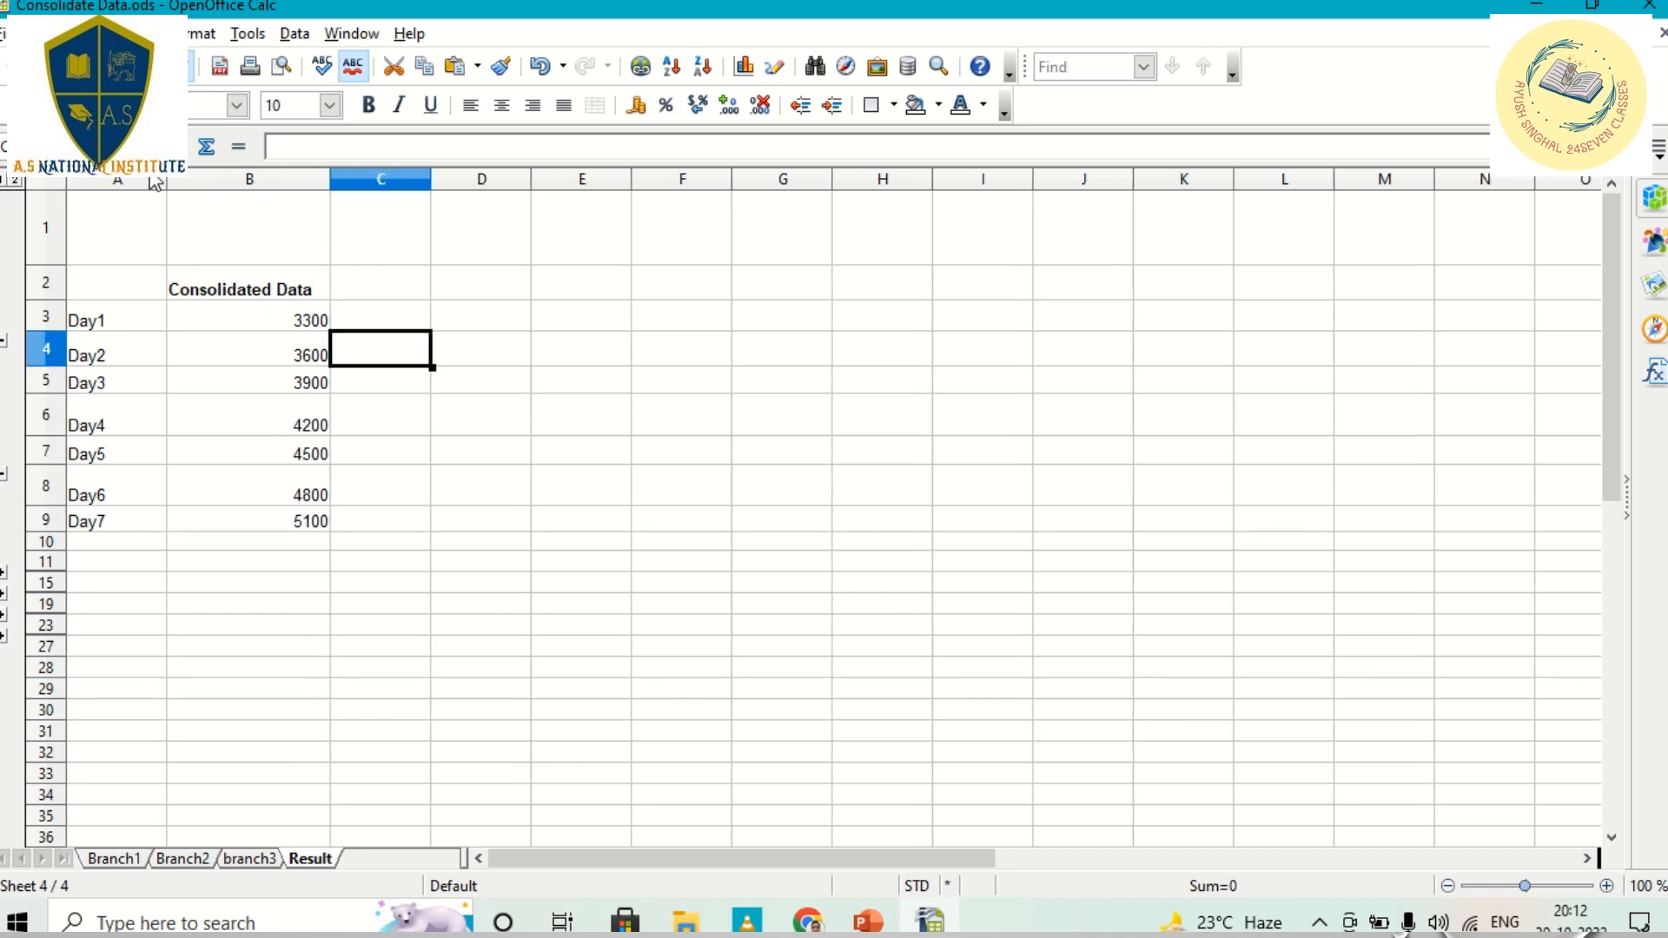
left_click_drag(167, 179, 132, 180)
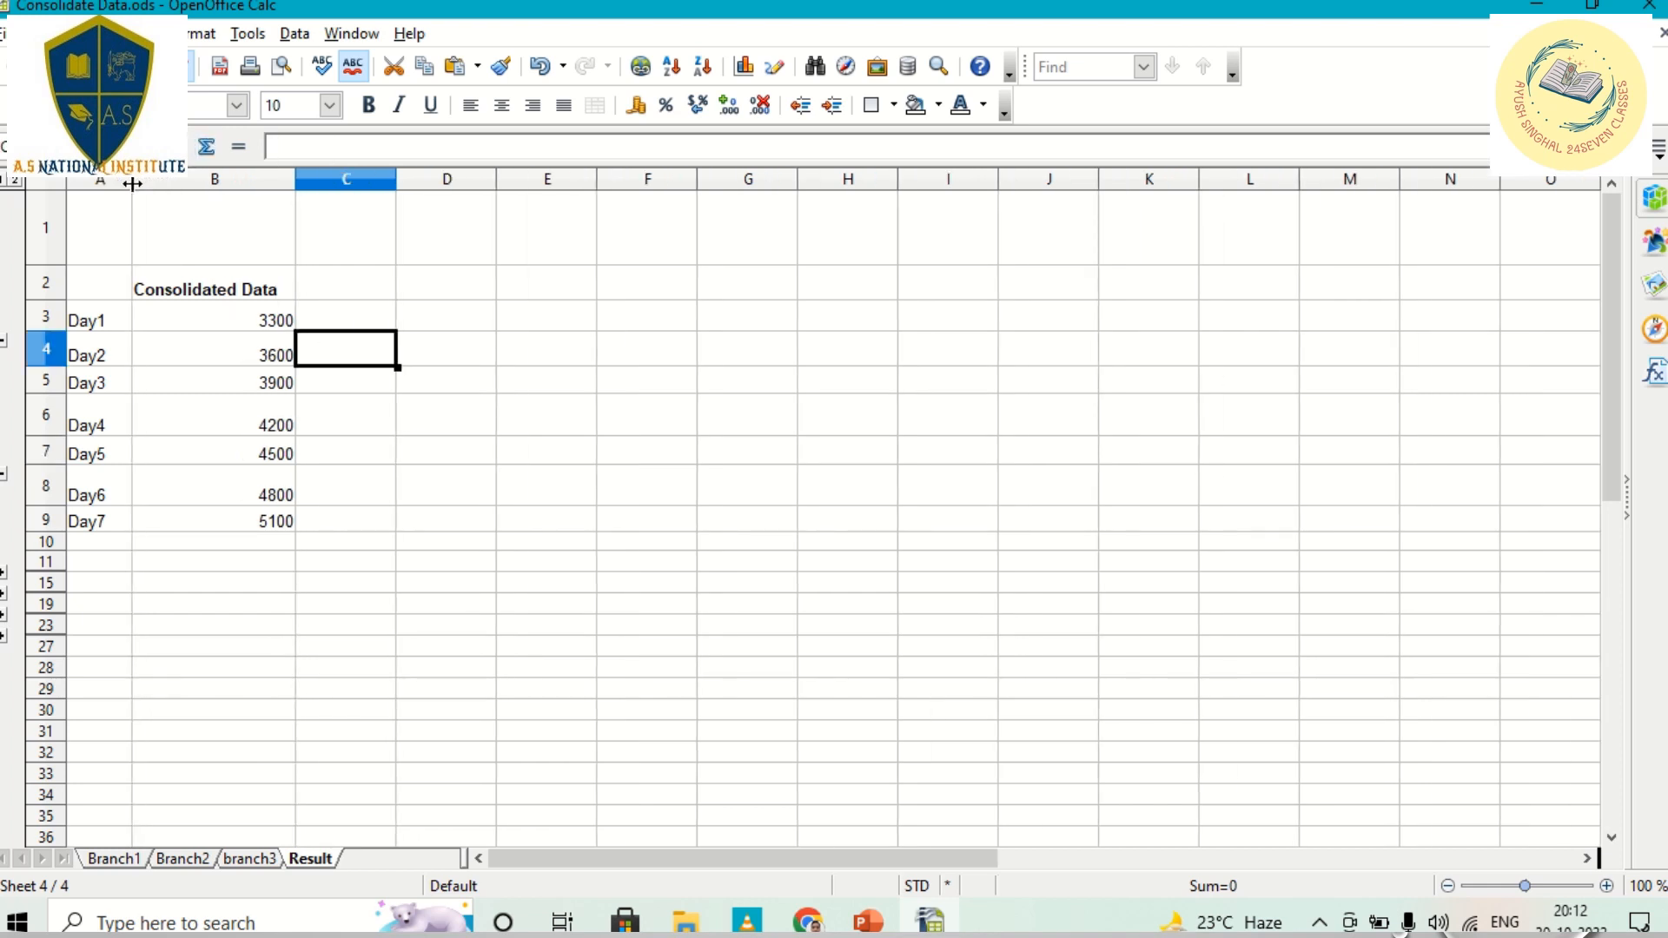
left_click_drag(391, 544, 417, 544)
left_click(386, 598)
left_click(203, 561)
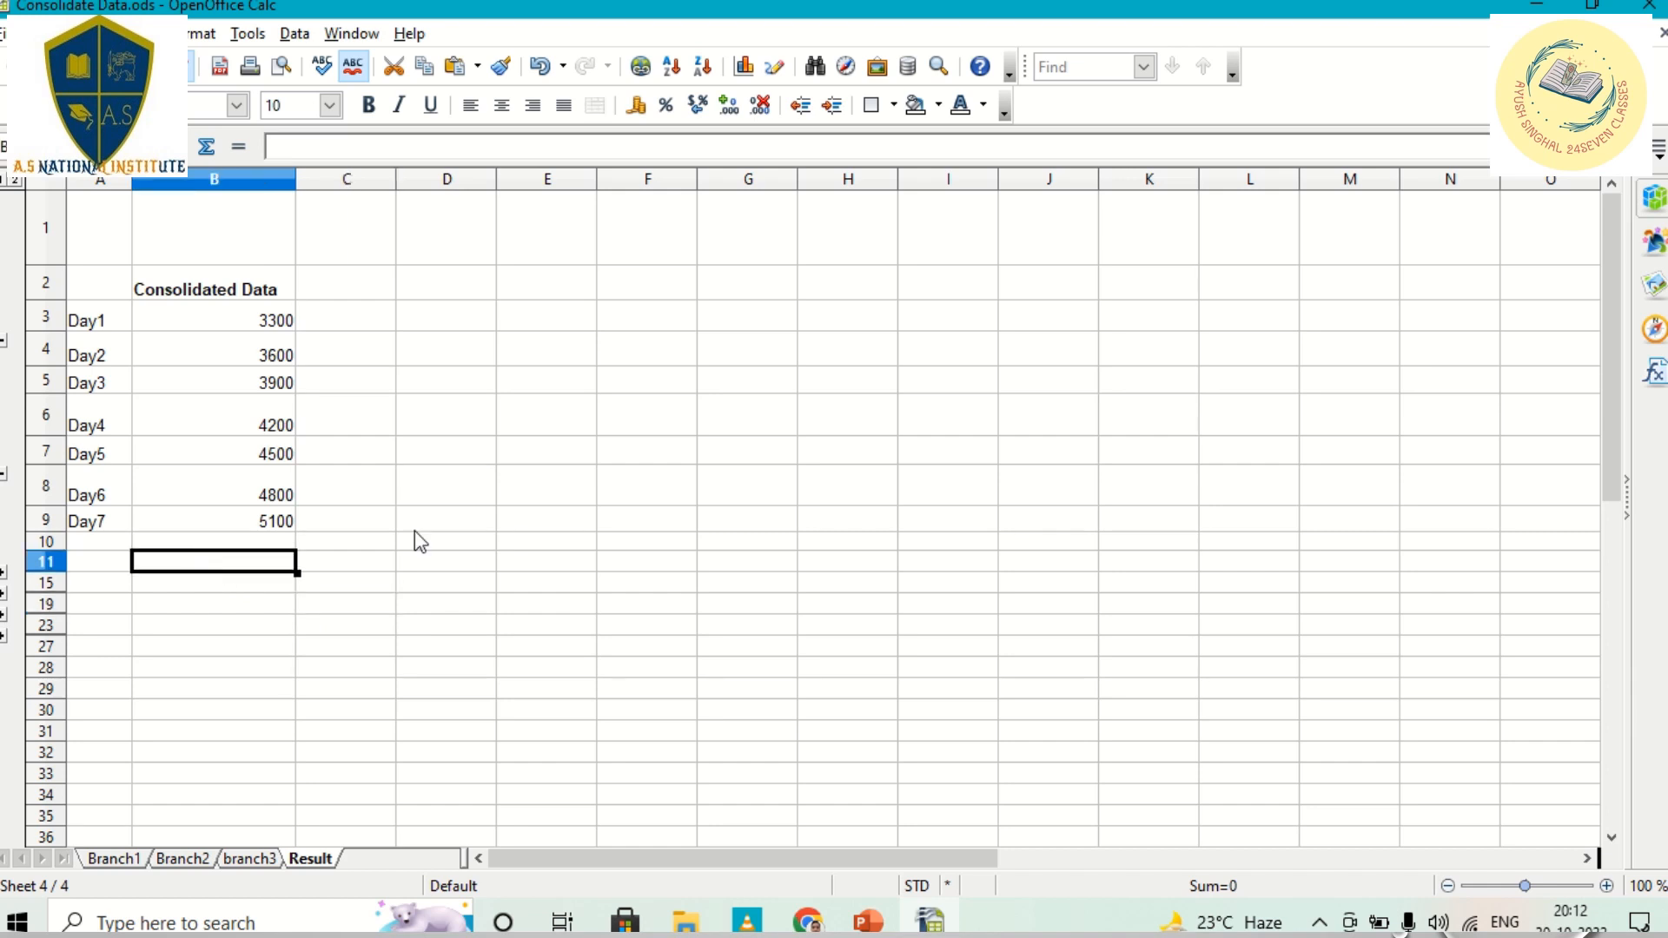
Switch to the lecture presentation in PowerPoint, looking back once at the Result sheet in OpenOffice Calc
left_click(868, 920)
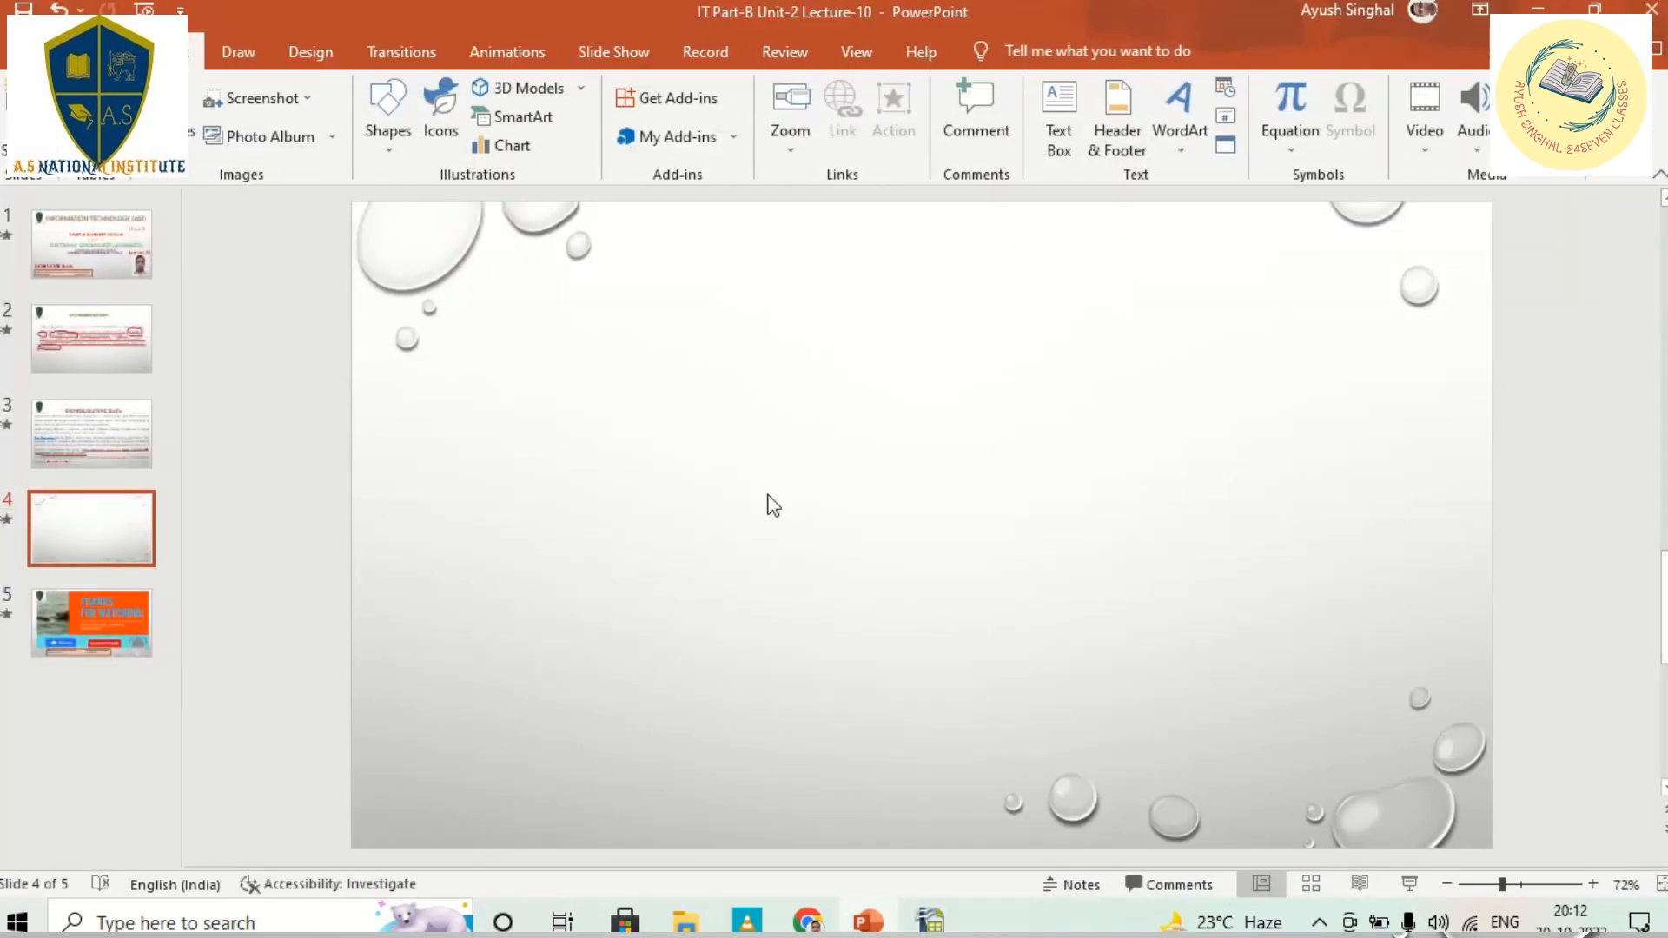
left_click(931, 921)
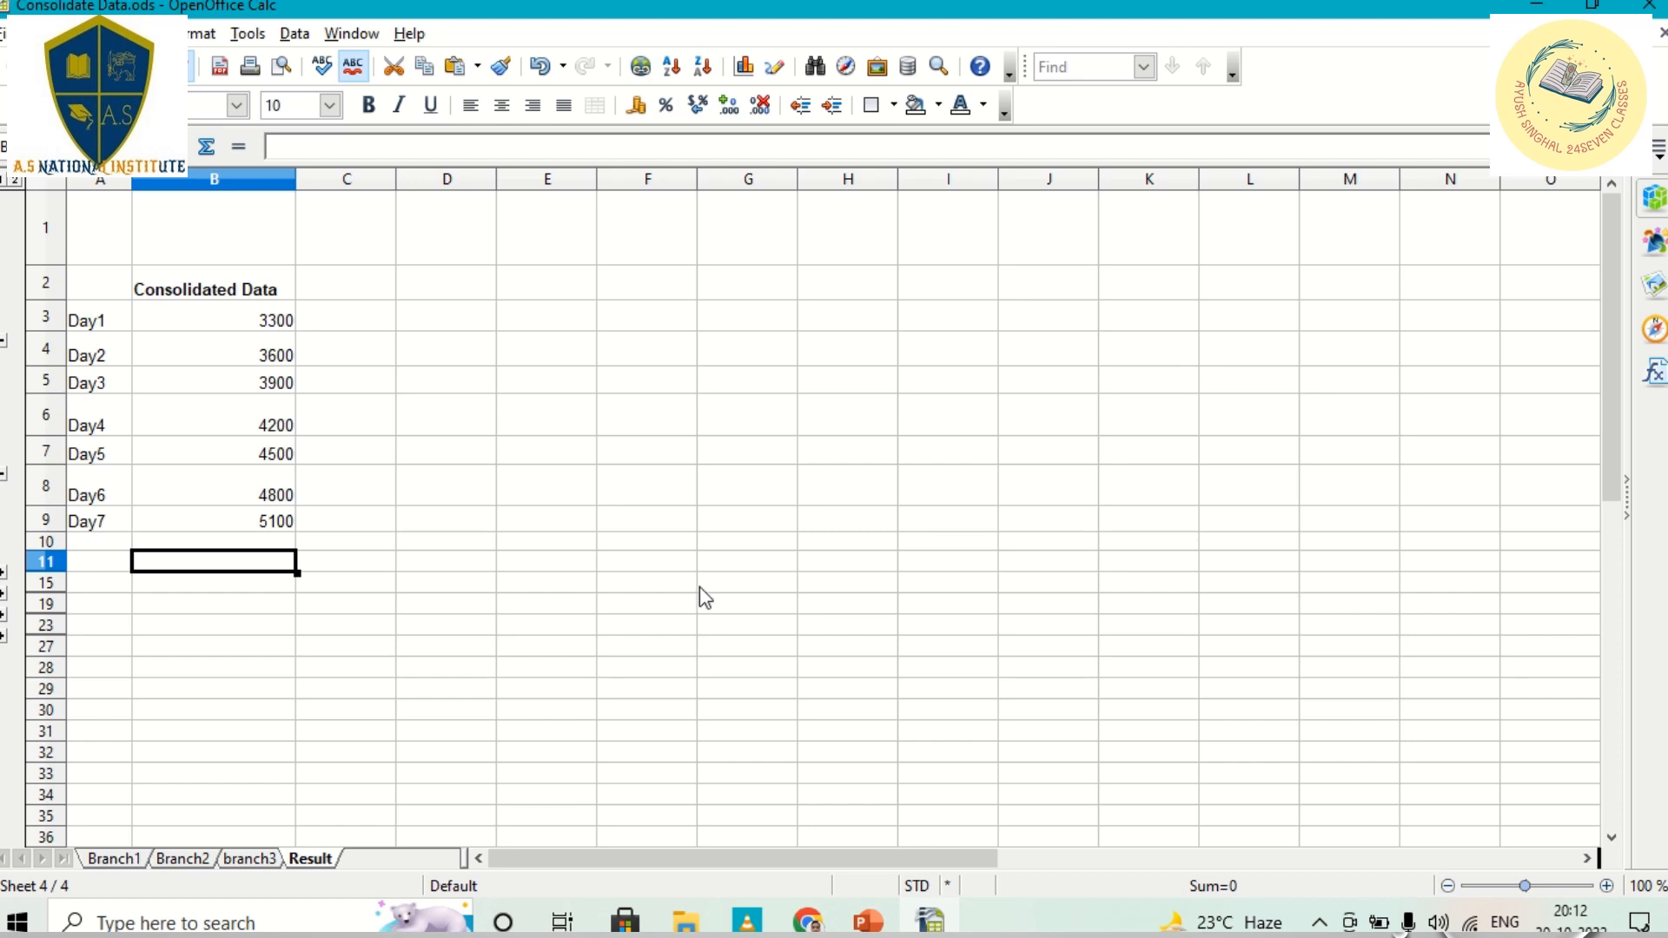
left_click(868, 921)
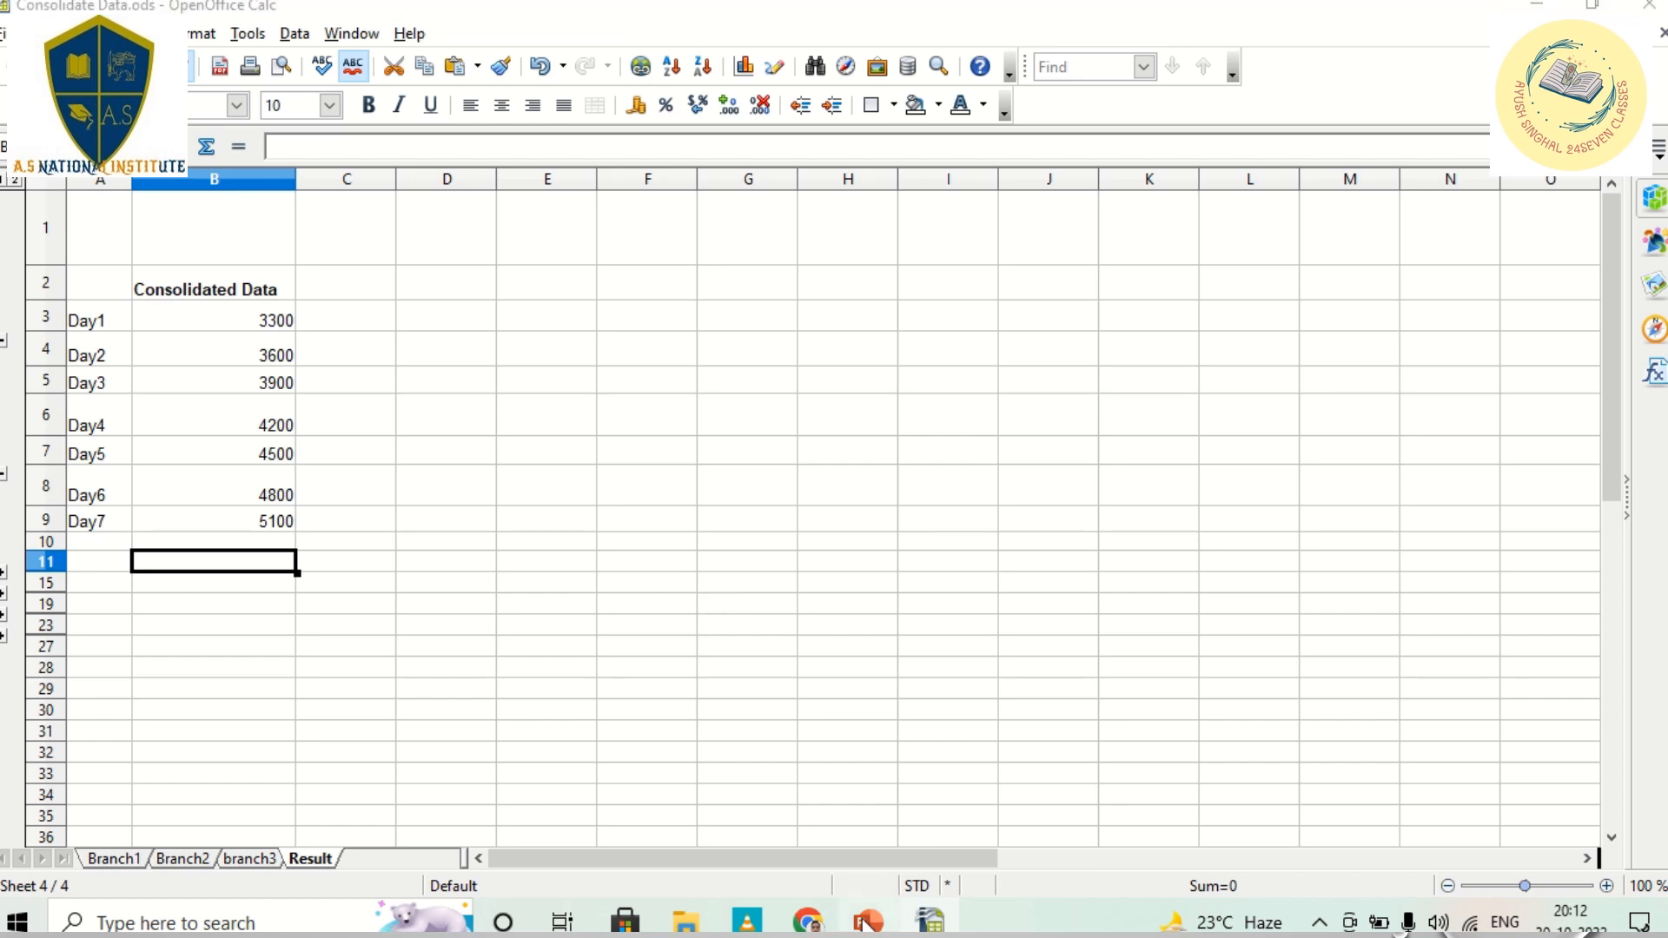